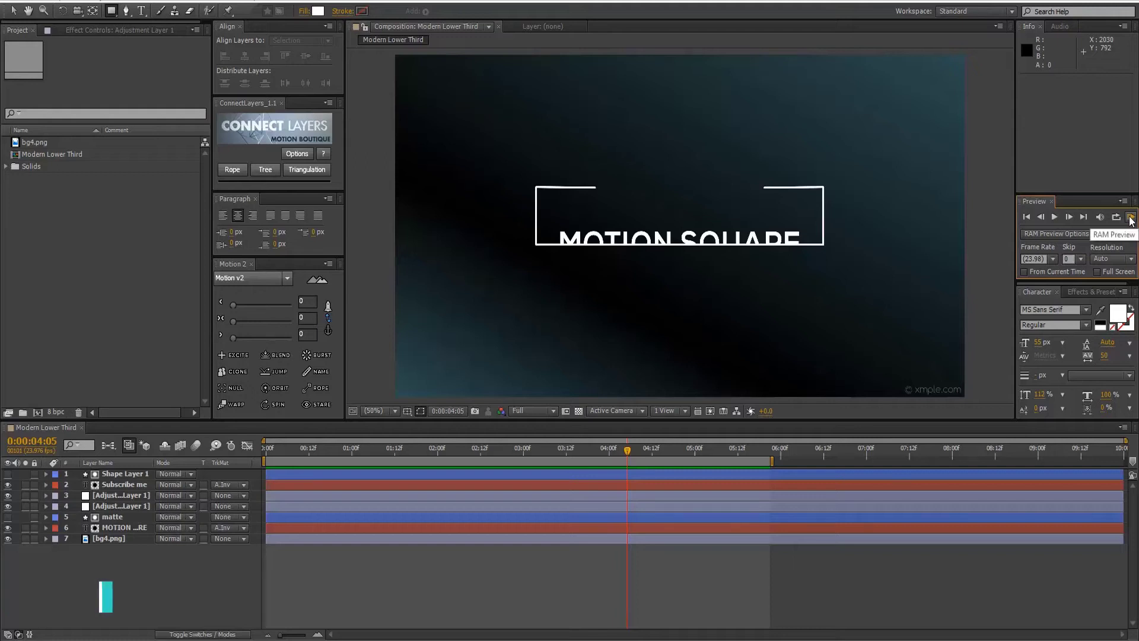
- Preview the finished result, then create a 1920×1080, 10-second composition named 'Simple Lower Third'
{"action": "left_click", "coordinate": [1131, 218]}
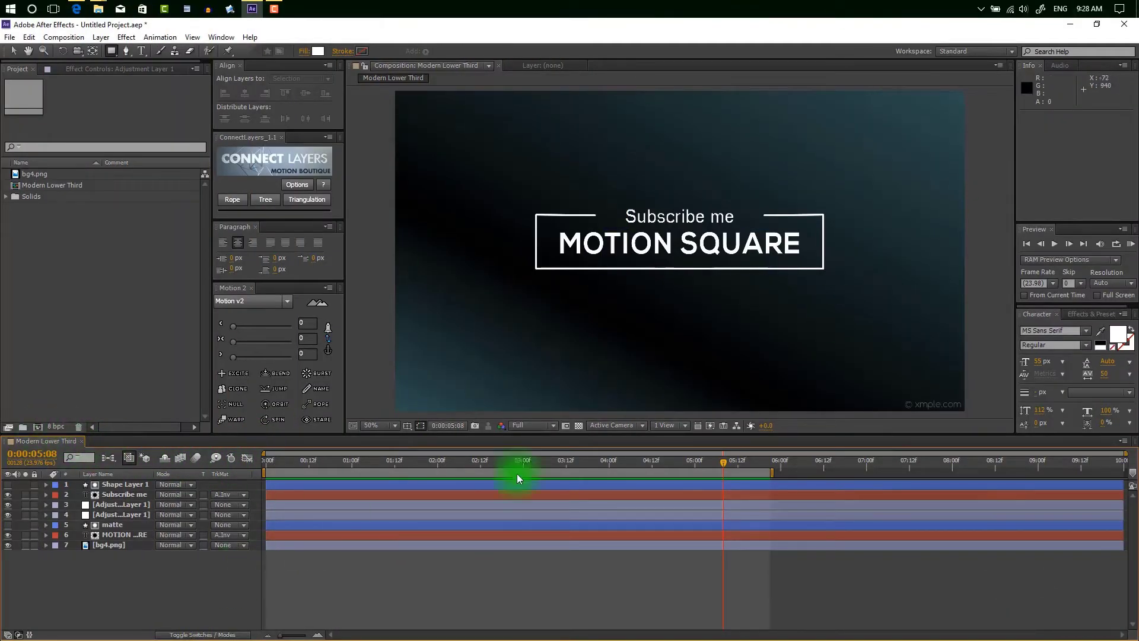
{"action": "left_click", "coordinate": [37, 427]}
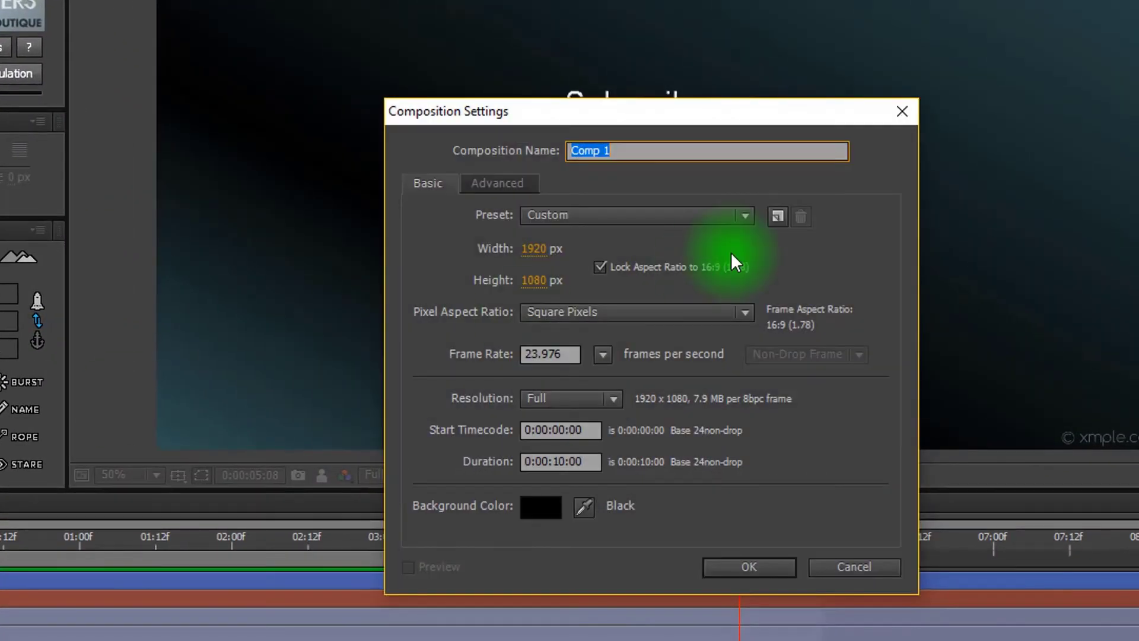
{"action": "type", "text": "Simple Lower T"}
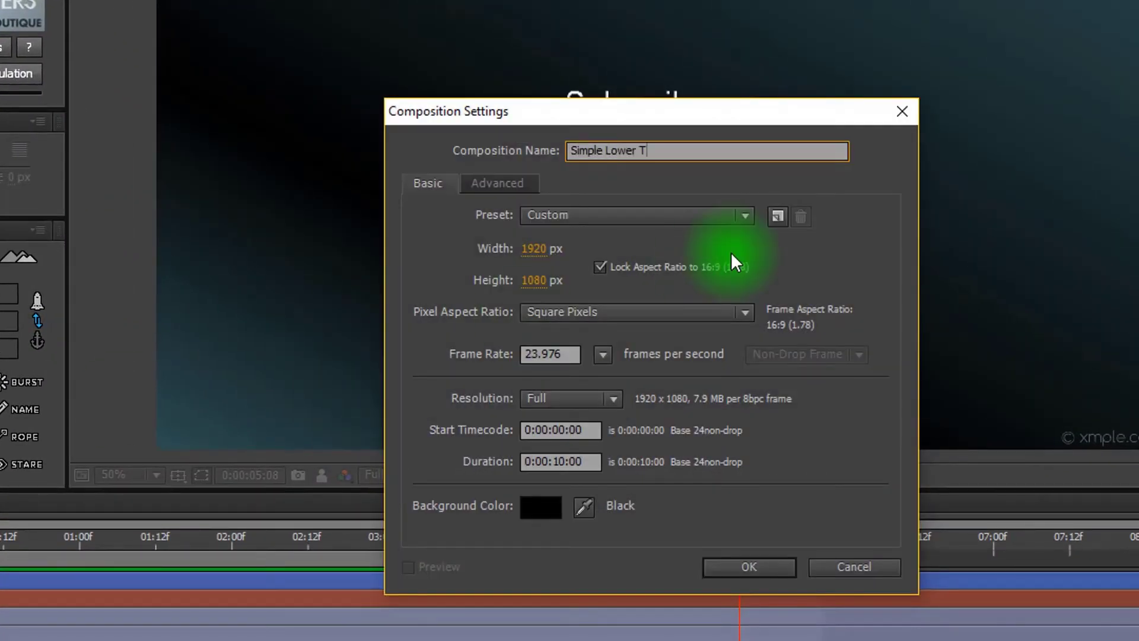
{"action": "type", "text": "hird"}
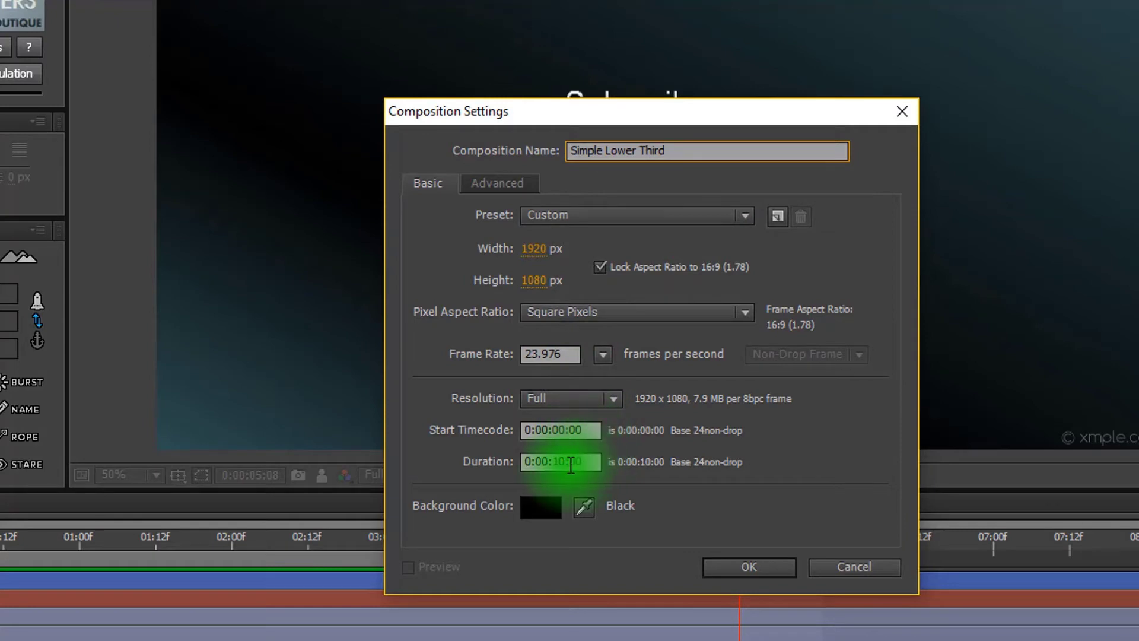
{"action": "left_click", "coordinate": [736, 570]}
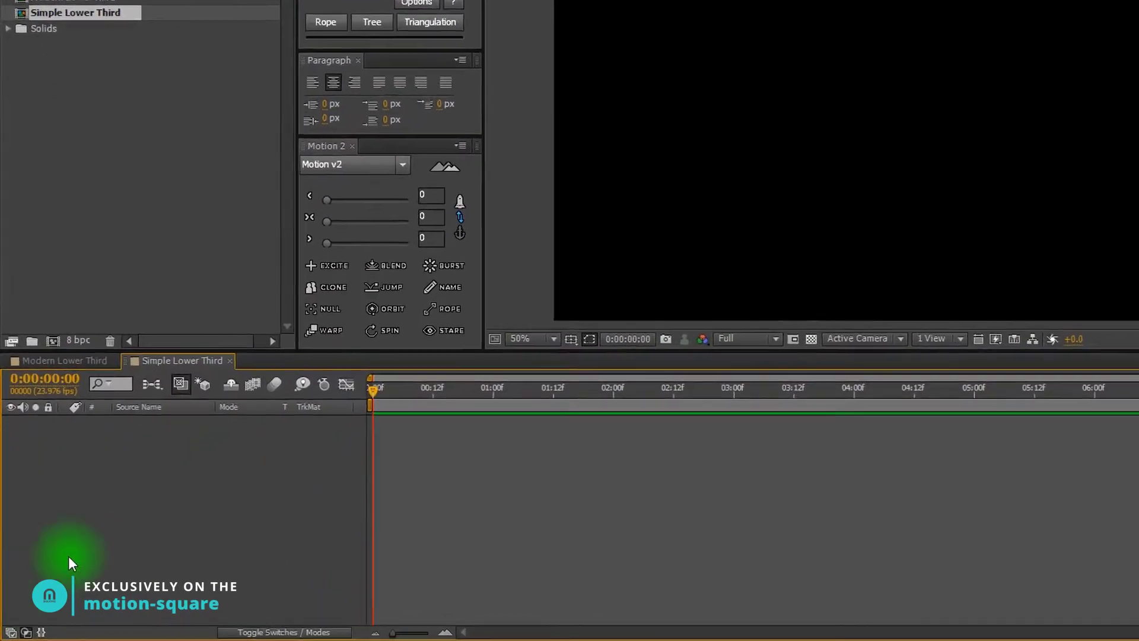
- Add a new text layer and type 'LOWER THIRD' into the composition
{"action": "right_click", "coordinate": [176, 492]}
{"action": "mouse_move", "coordinate": [362, 316]}
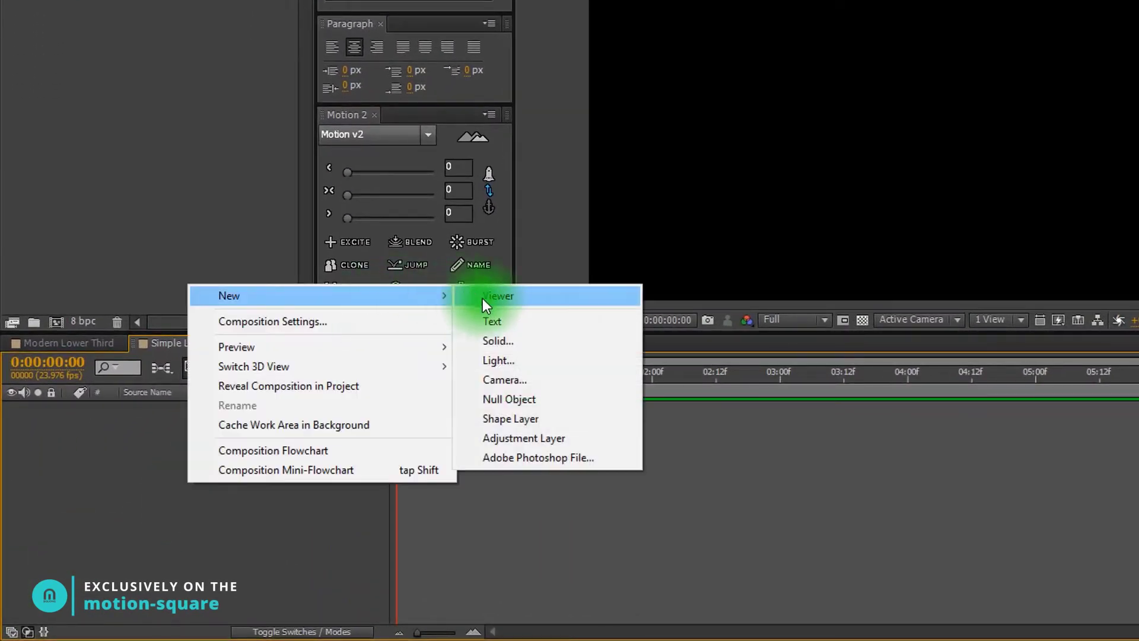
{"action": "left_click", "coordinate": [515, 324]}
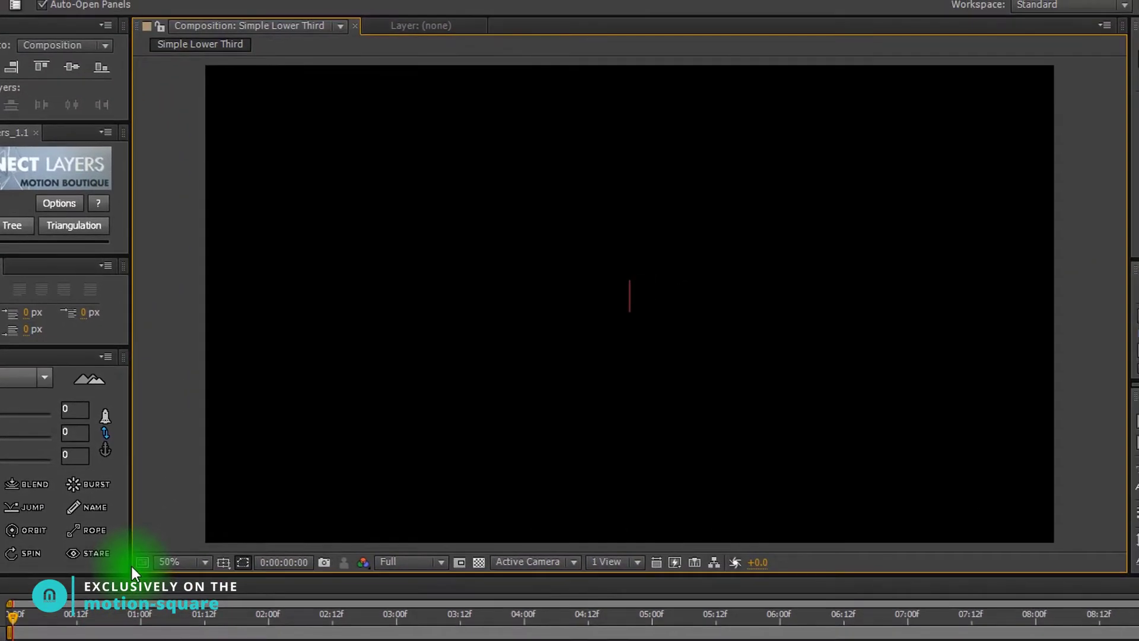
{"action": "type", "text": "LOWER"}
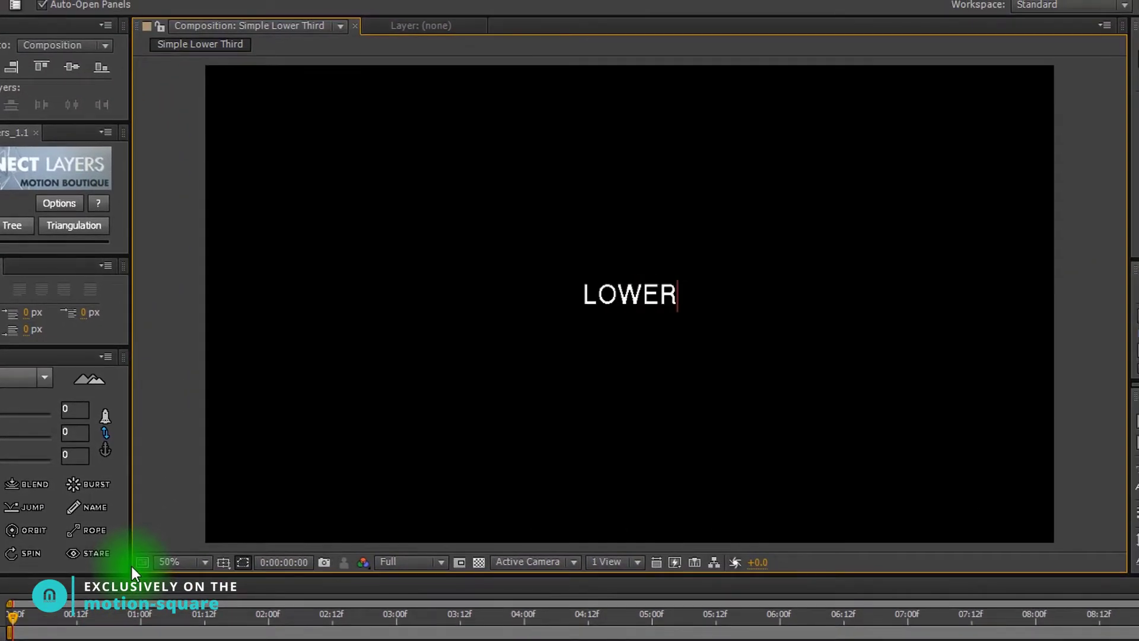
{"action": "type", "text": " THIR"}
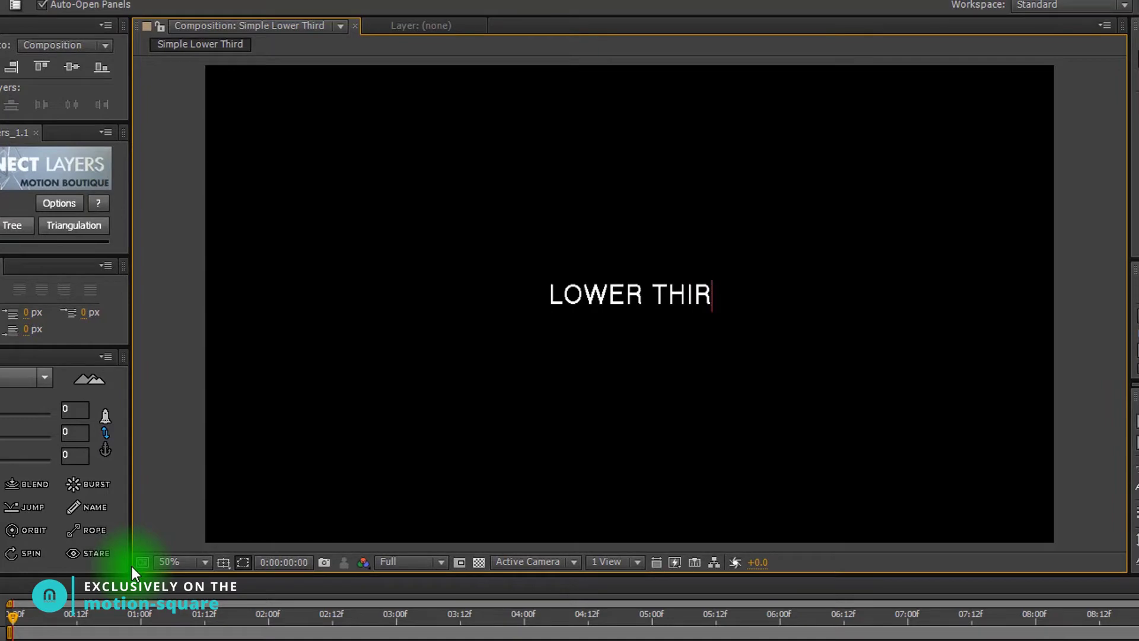
{"action": "type", "text": "D"}
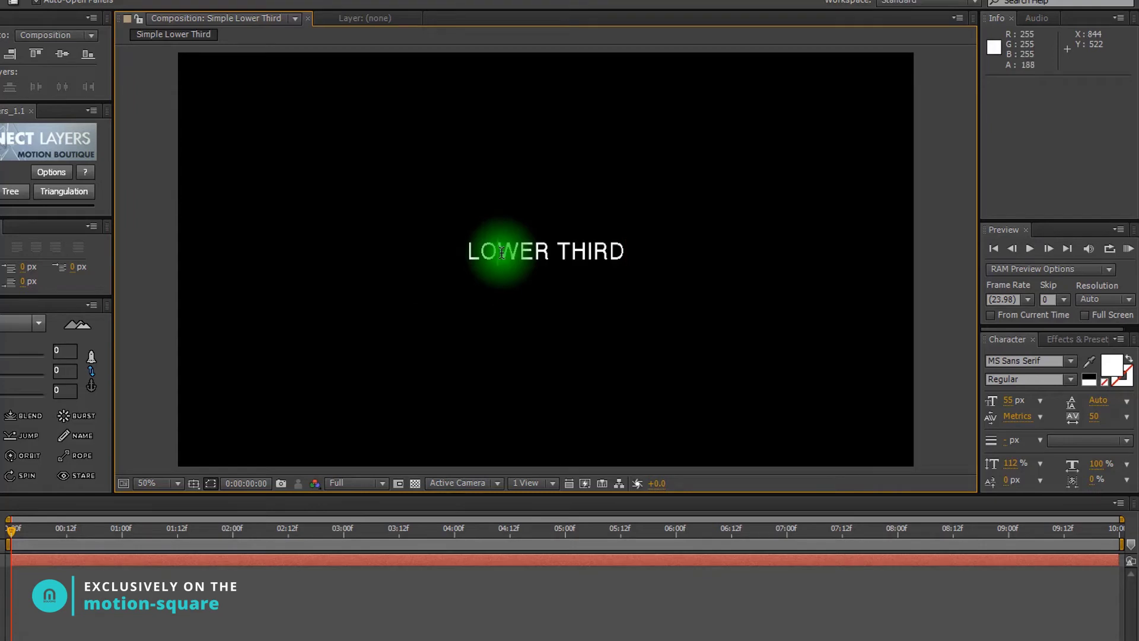
- Set the LOWER THIRD text to Nexa Bold and scrub its size up beyond 55 px
{"action": "triple_click", "coordinate": [501, 252]}
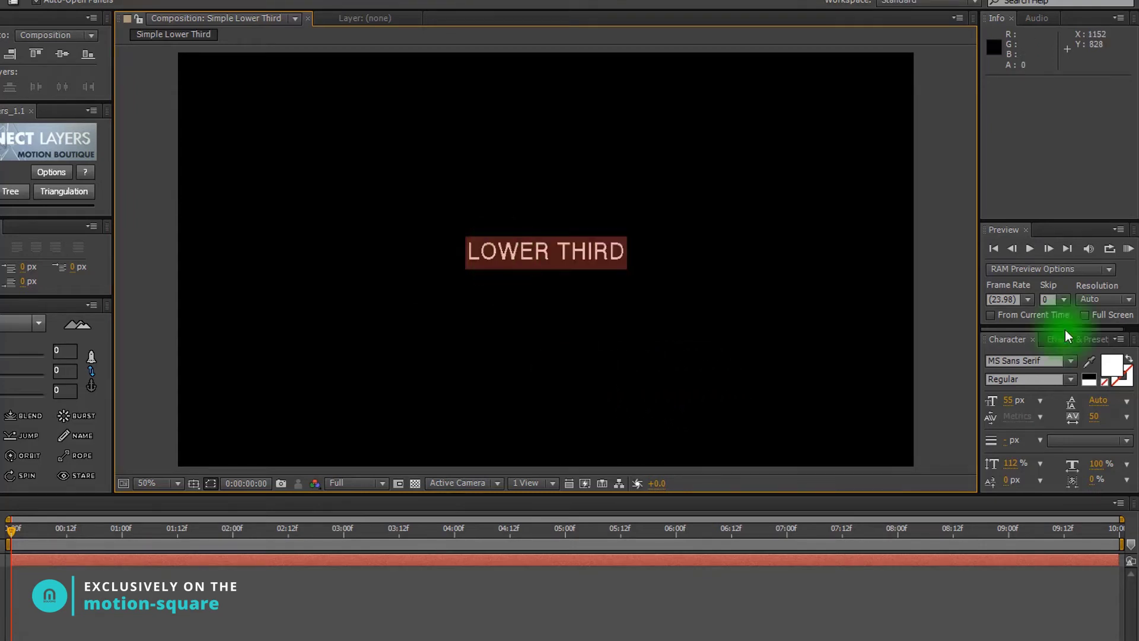
{"action": "left_click_drag", "start_coordinate": [1024, 361], "coordinate": [991, 361]}
{"action": "type", "text": "Nexa Bold"}
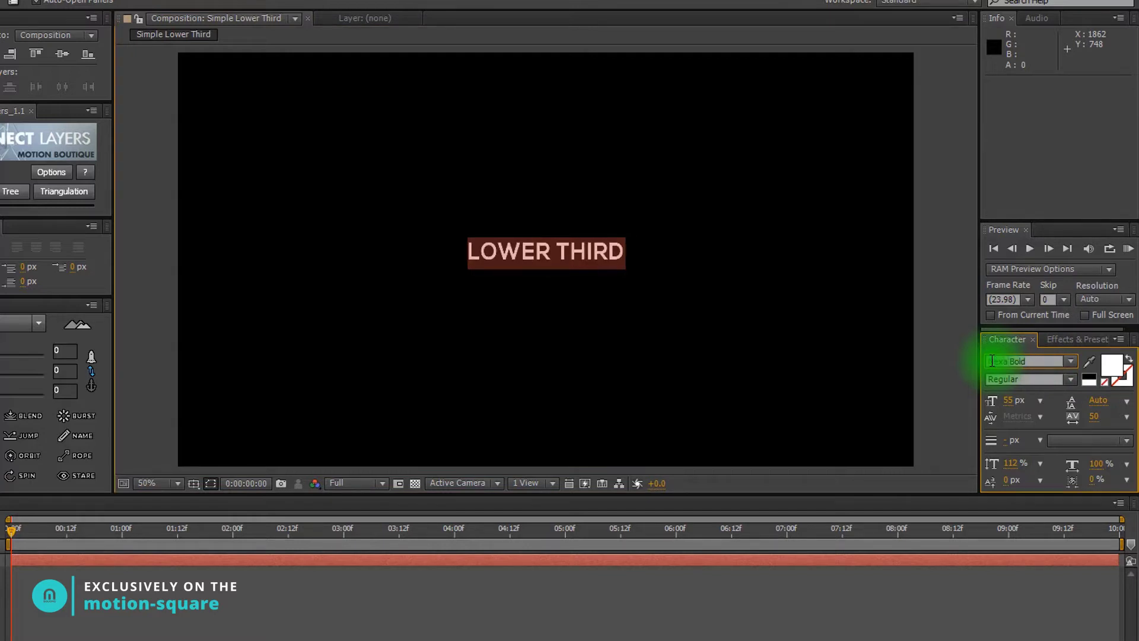
{"action": "left_click", "coordinate": [625, 328]}
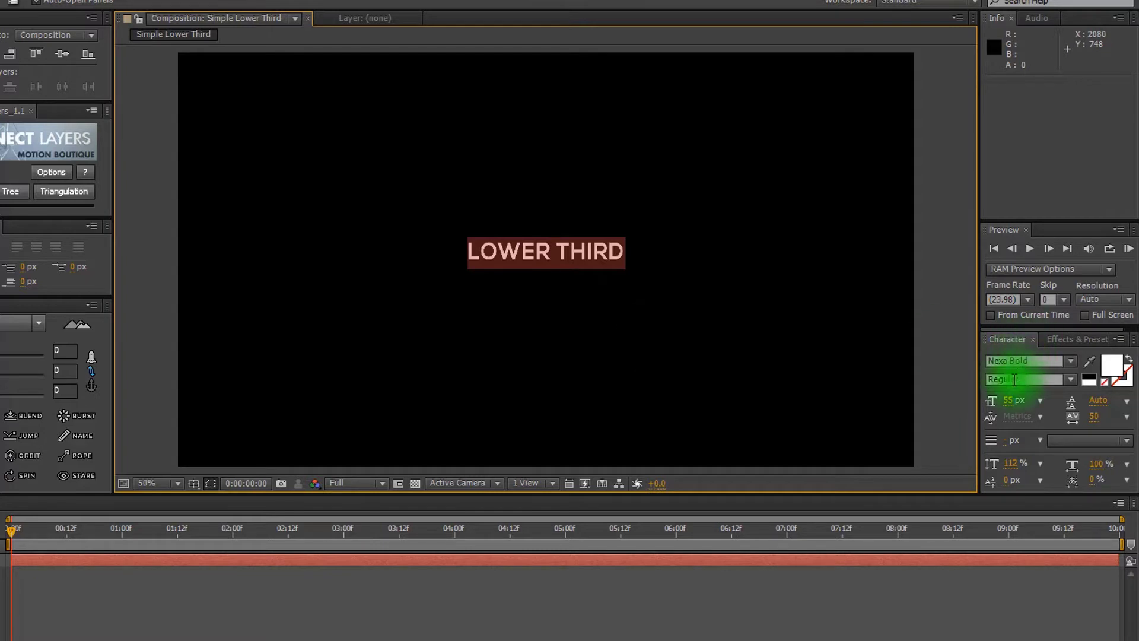
{"action": "left_click_drag", "start_coordinate": [1009, 404], "coordinate": [1026, 398]}
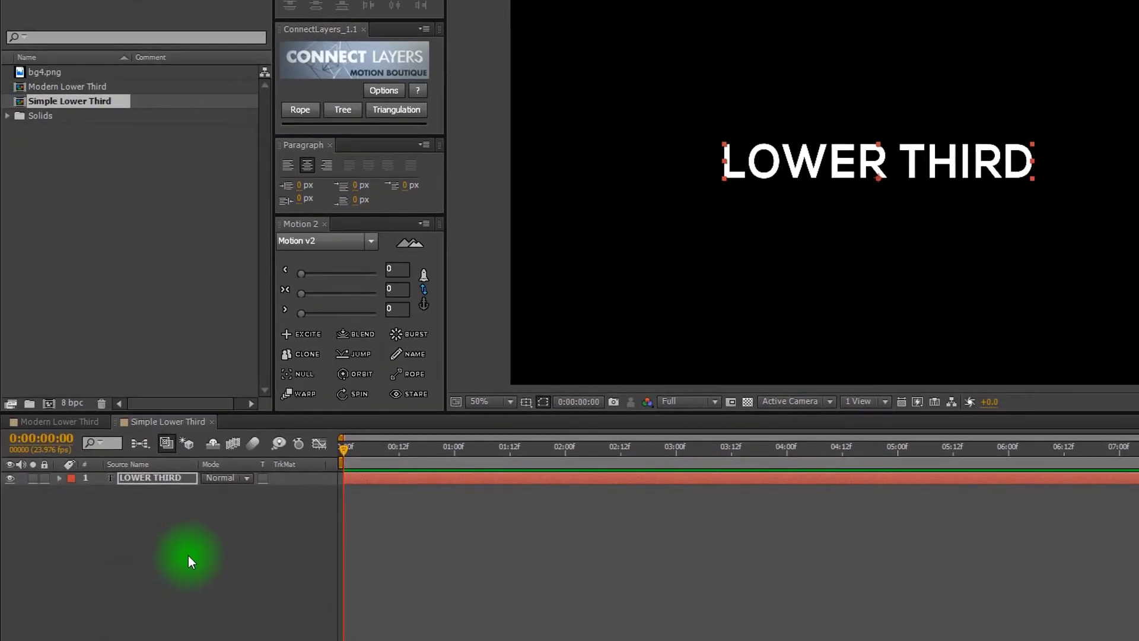
- With nothing selected, add Adjustment Layer 2 above the LOWER THIRD text layer
{"action": "left_click", "coordinate": [185, 546]}
{"action": "right_click", "coordinate": [185, 543]}
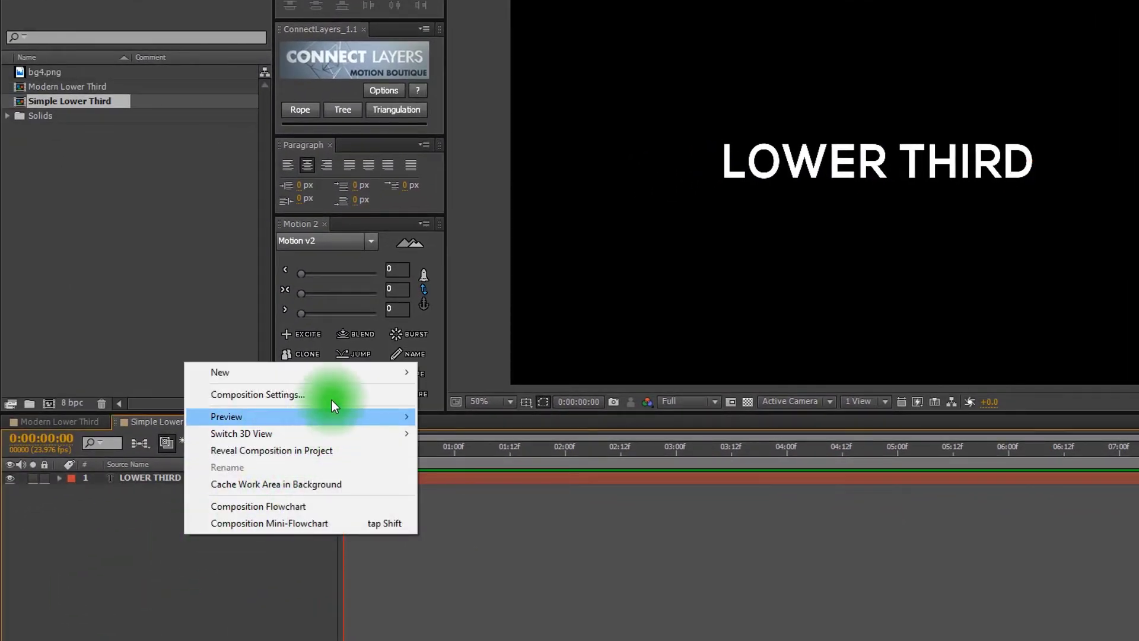
{"action": "mouse_move", "coordinate": [346, 376]}
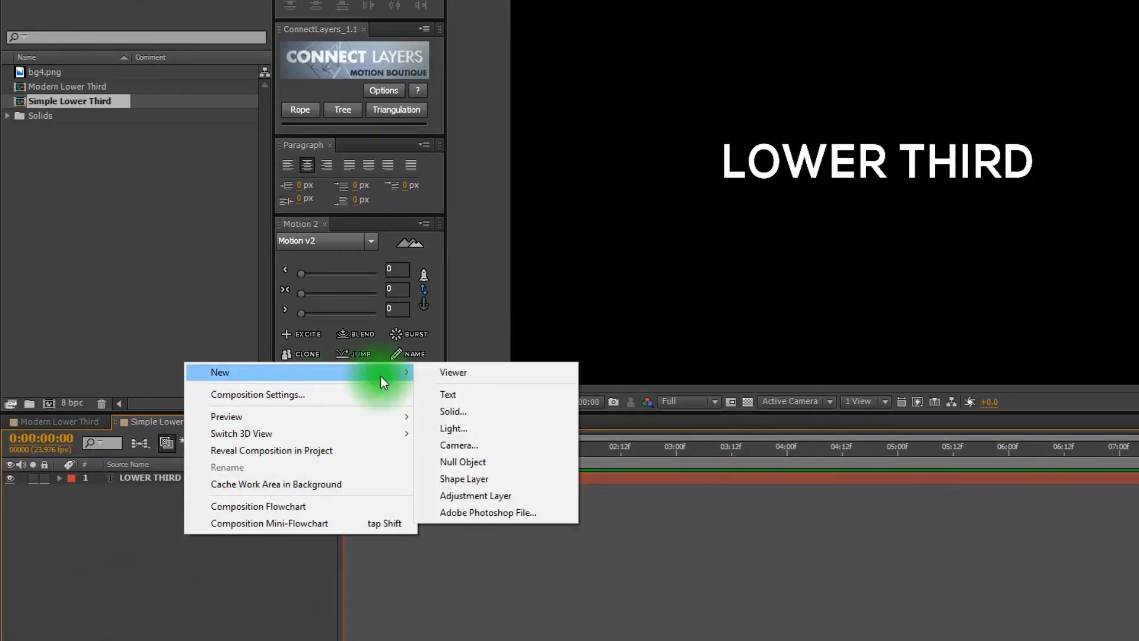
{"action": "left_click", "coordinate": [492, 496]}
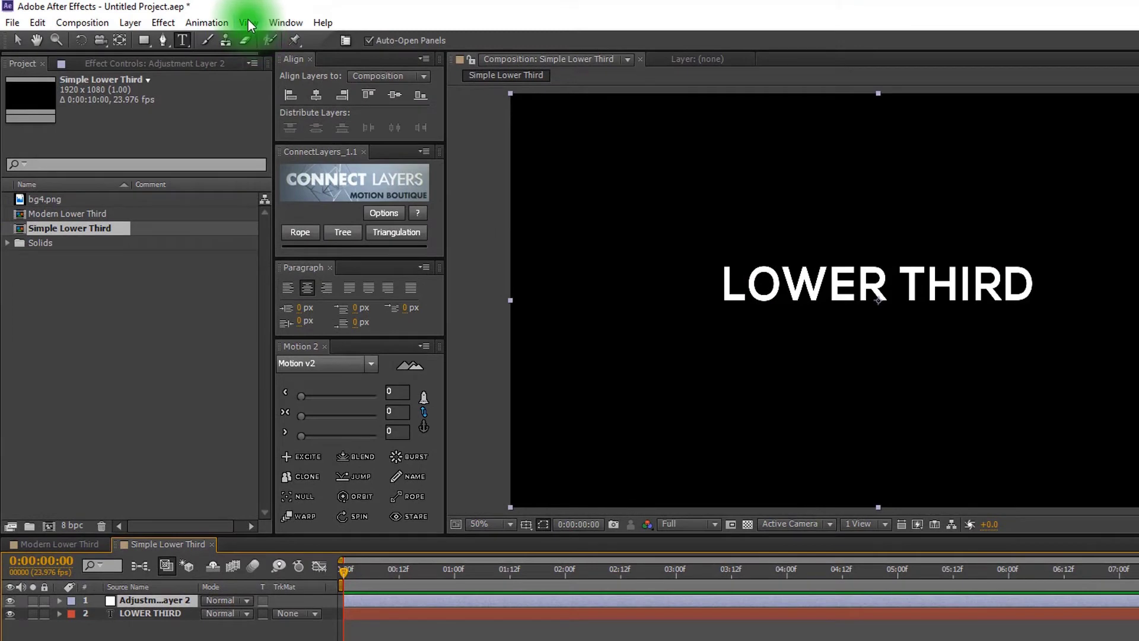
- Turn on View > Show Grid and adjust the composition viewer's zoom
{"action": "left_click", "coordinate": [249, 23]}
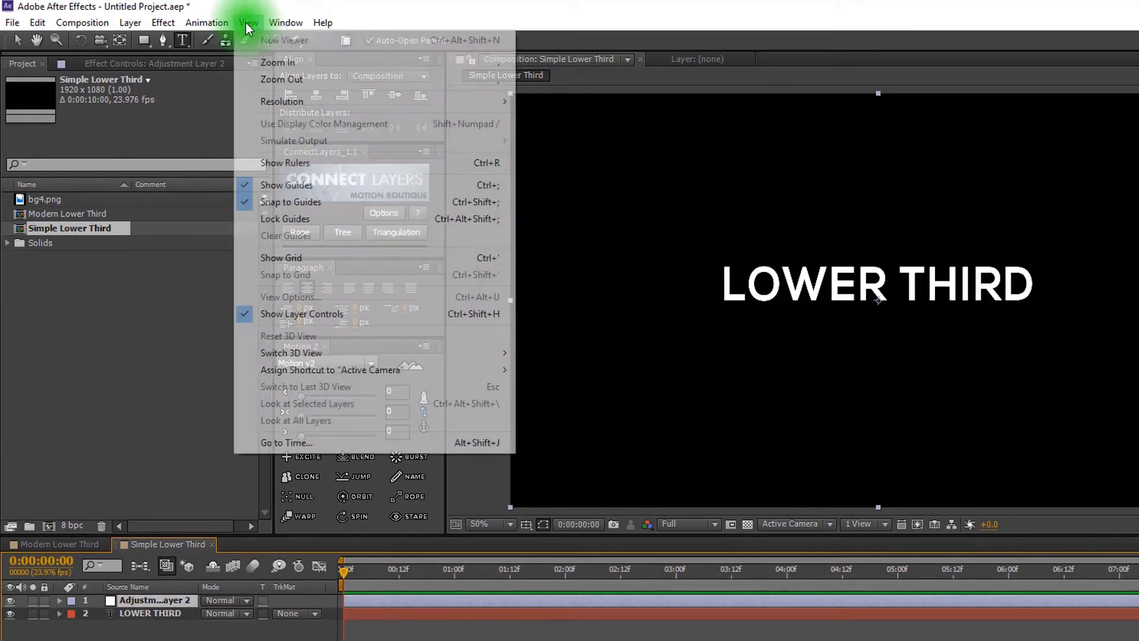
{"action": "left_click", "coordinate": [281, 258]}
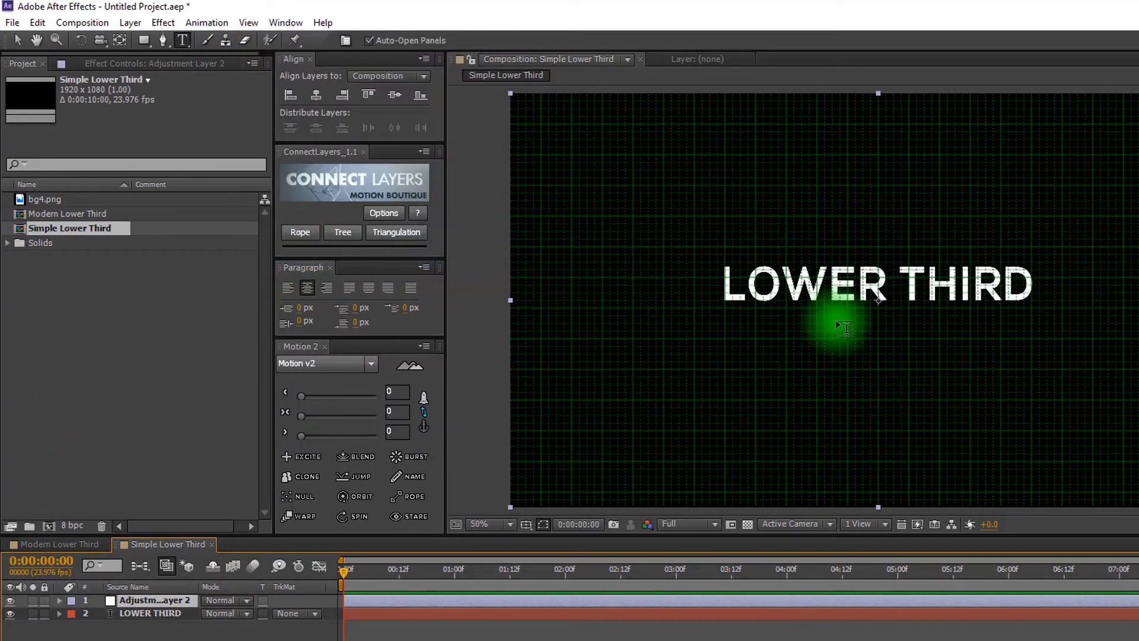
{"action": "scroll", "coordinate": [837, 316], "scroll_direction": "up", "scroll_amount": 4}
{"action": "scroll", "coordinate": [827, 280], "scroll_direction": "down", "scroll_amount": 2}
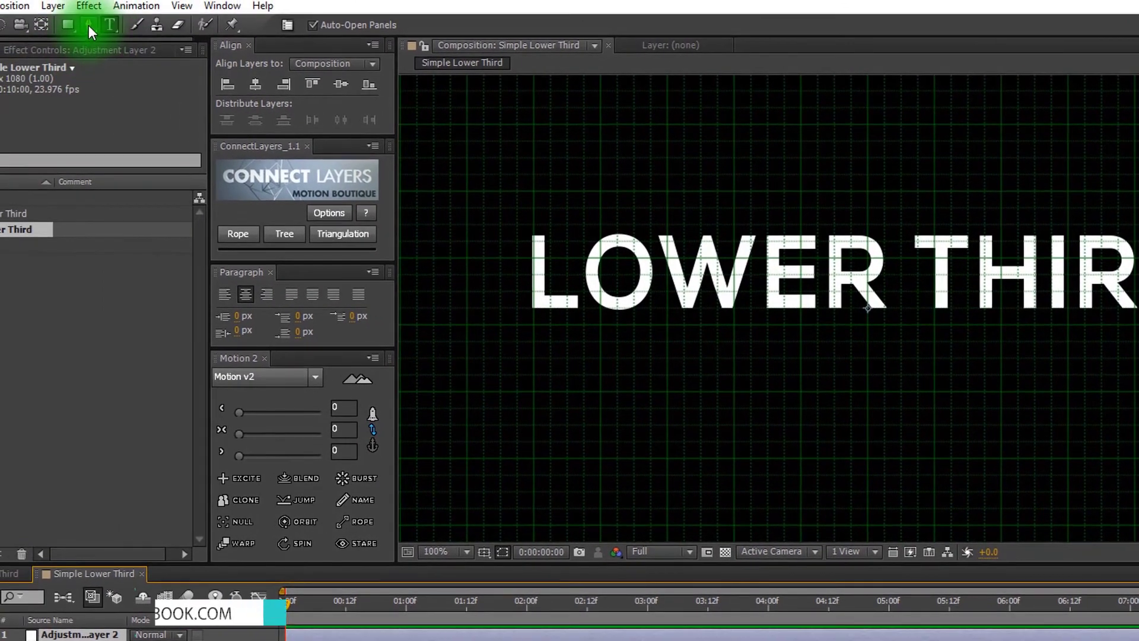
- Draw a bracket-shaped mask on Adjustment Layer 2 along LOWER THIRD's bottom and left, then hide the grid
{"action": "left_click", "coordinate": [89, 26]}
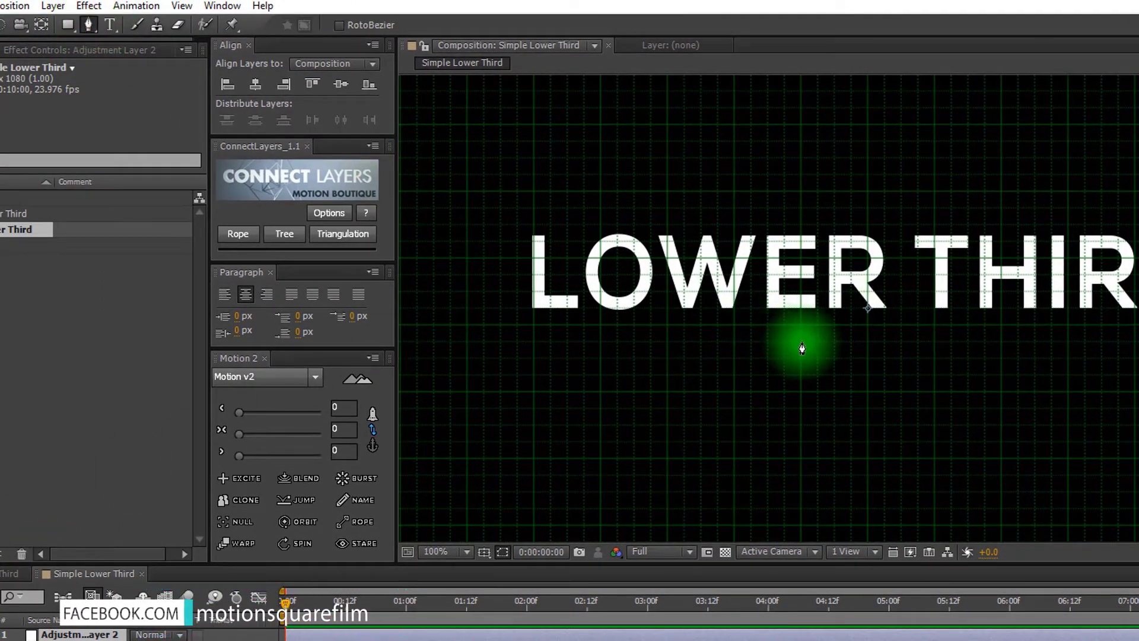
{"action": "left_click", "coordinate": [892, 343]}
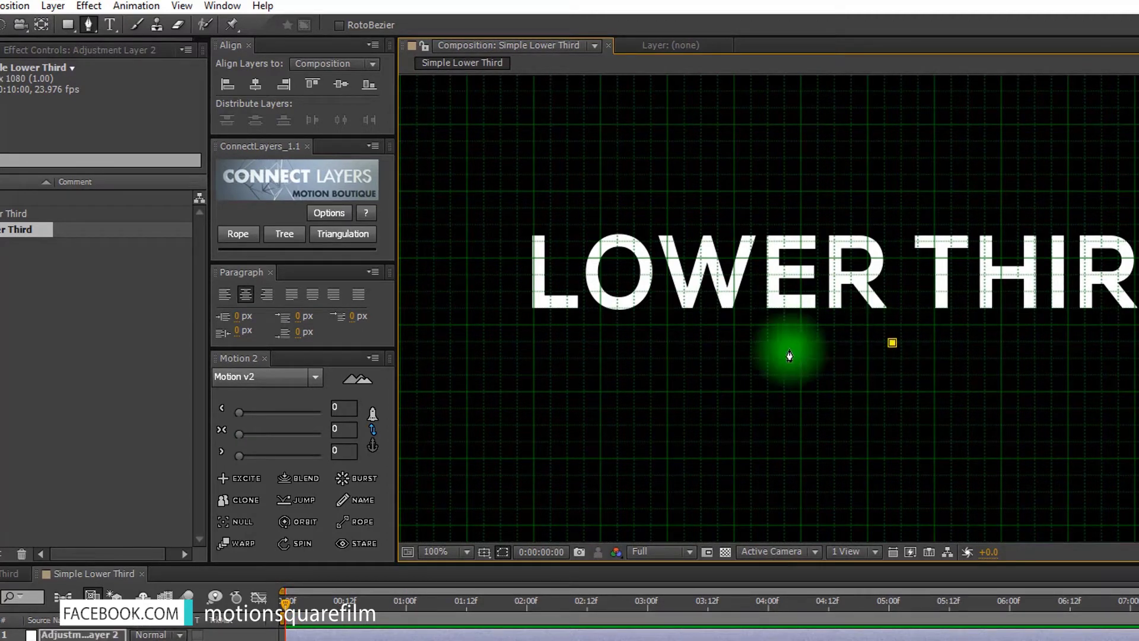
{"action": "left_click", "coordinate": [484, 342]}
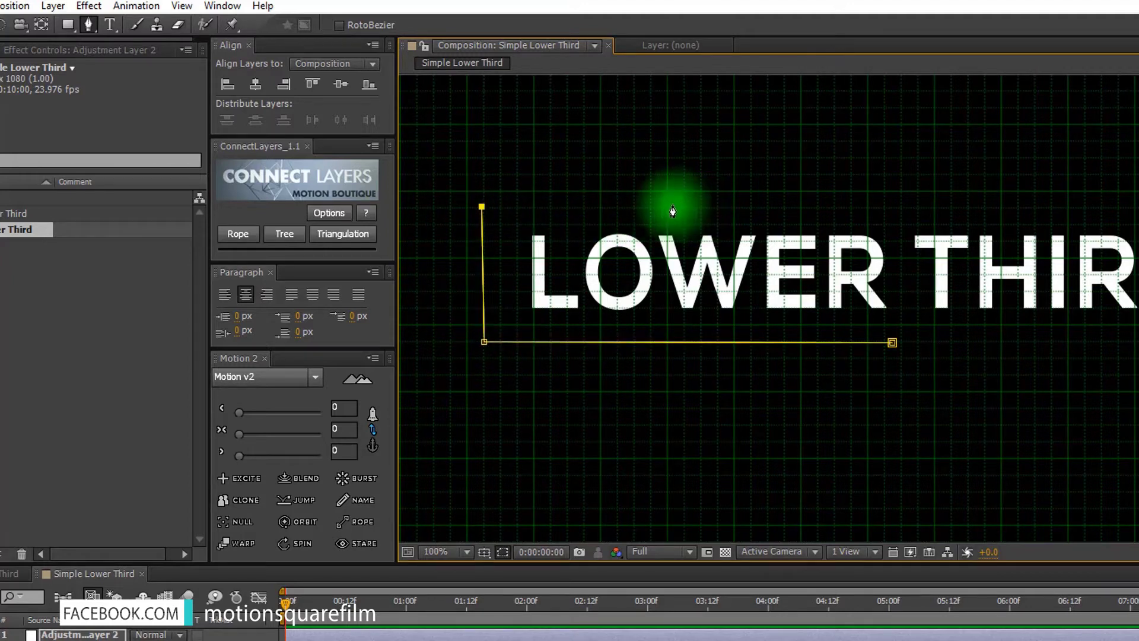
{"action": "left_click", "coordinate": [634, 207]}
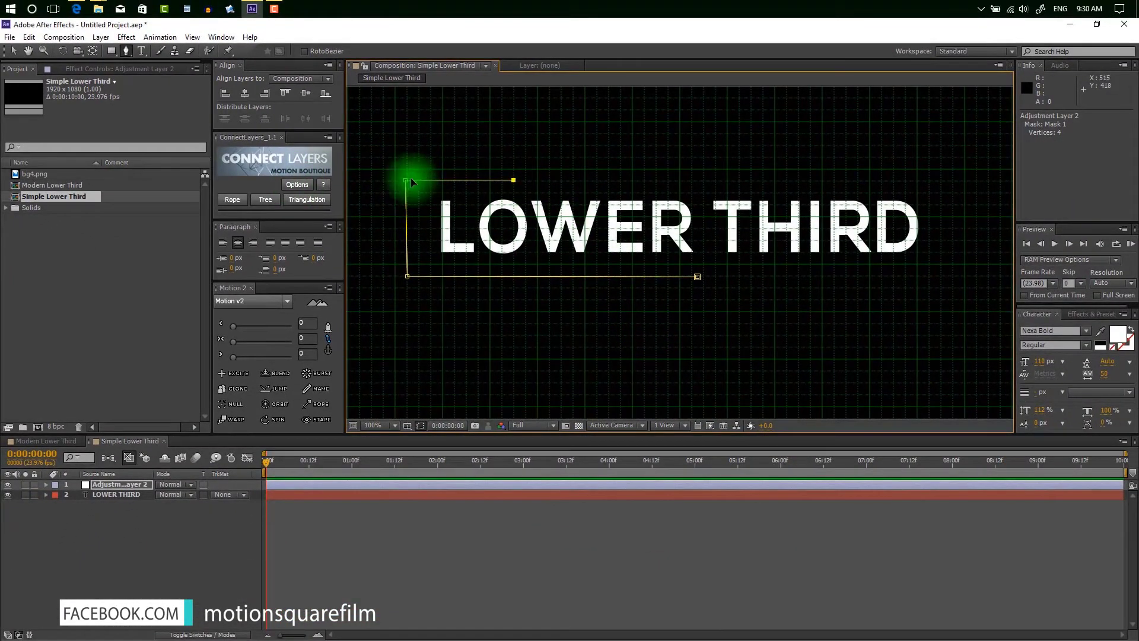
{"action": "left_click", "coordinate": [15, 52]}
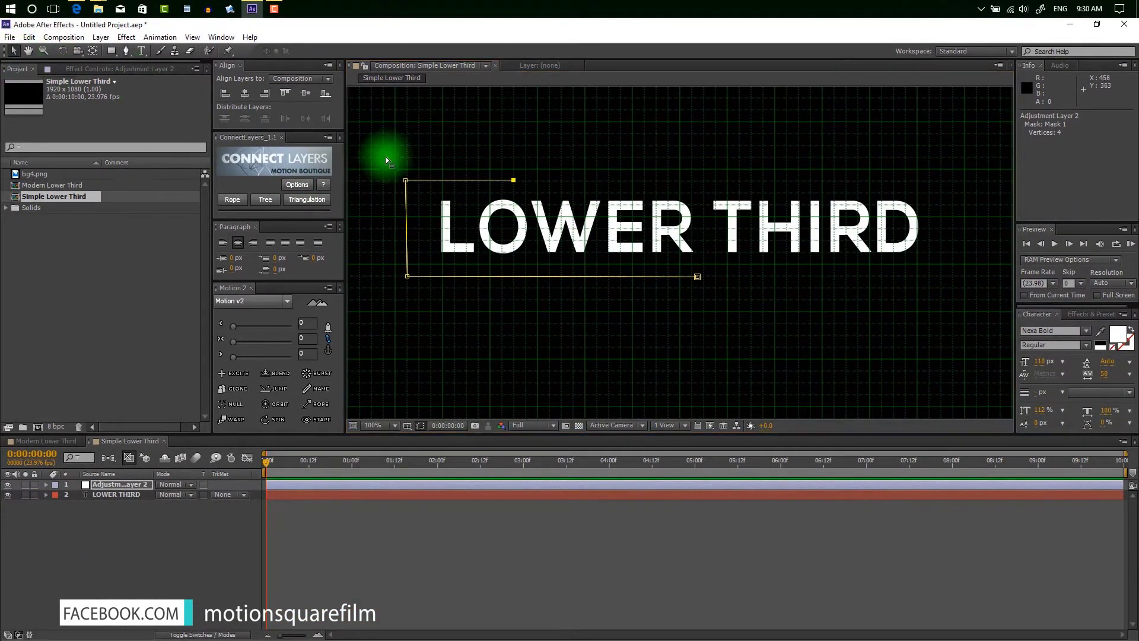
{"action": "left_click", "coordinate": [405, 179]}
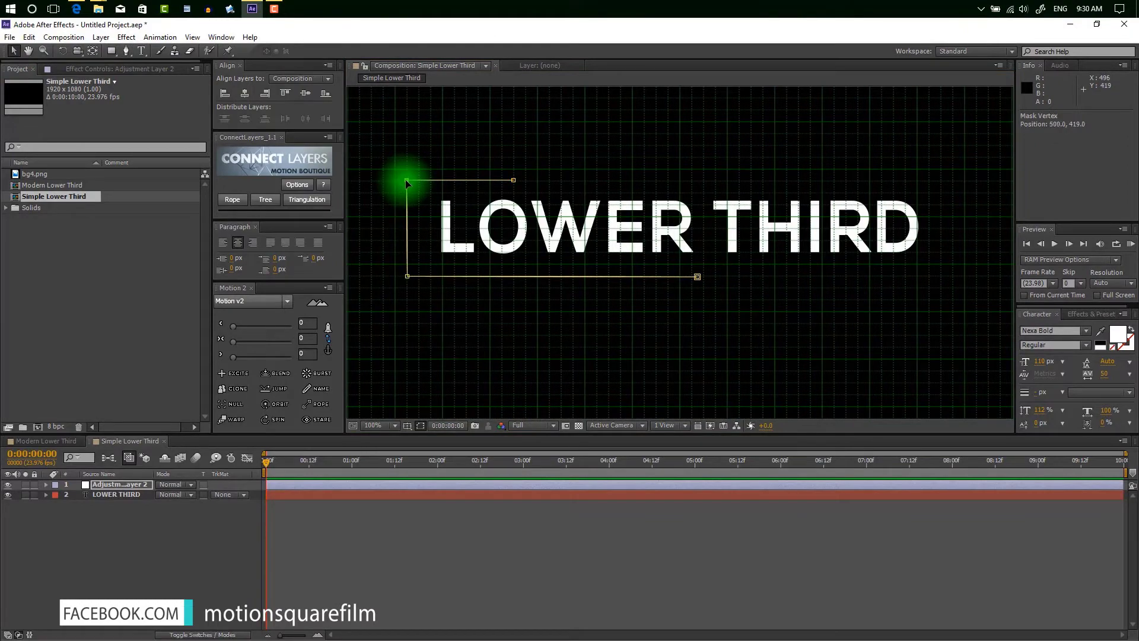
{"action": "left_click", "coordinate": [192, 37]}
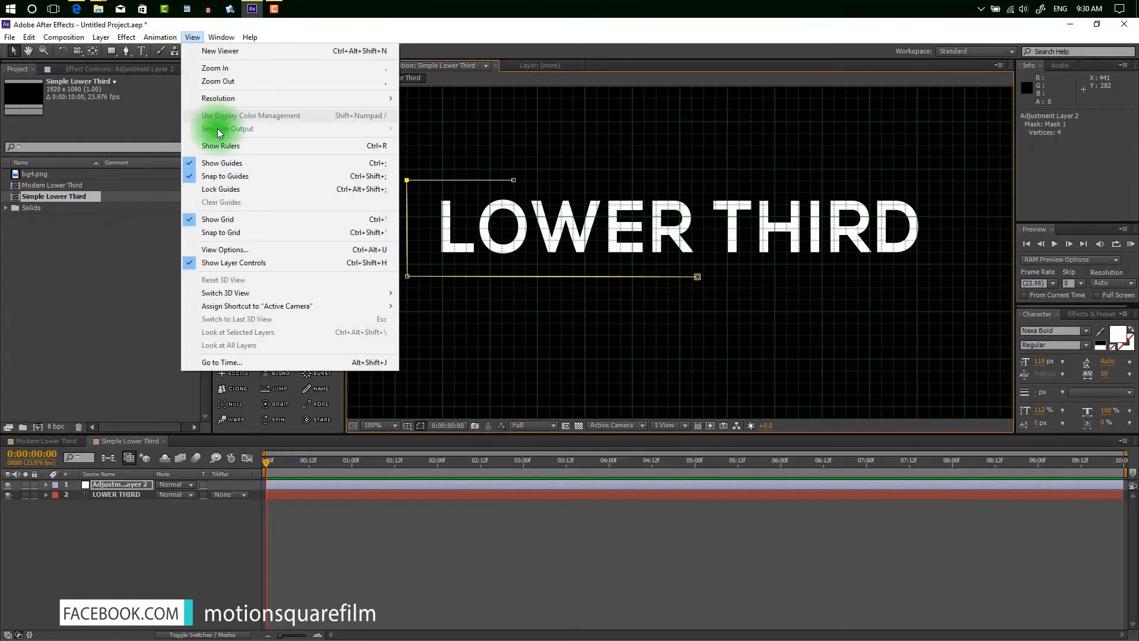
{"action": "left_click", "coordinate": [220, 220]}
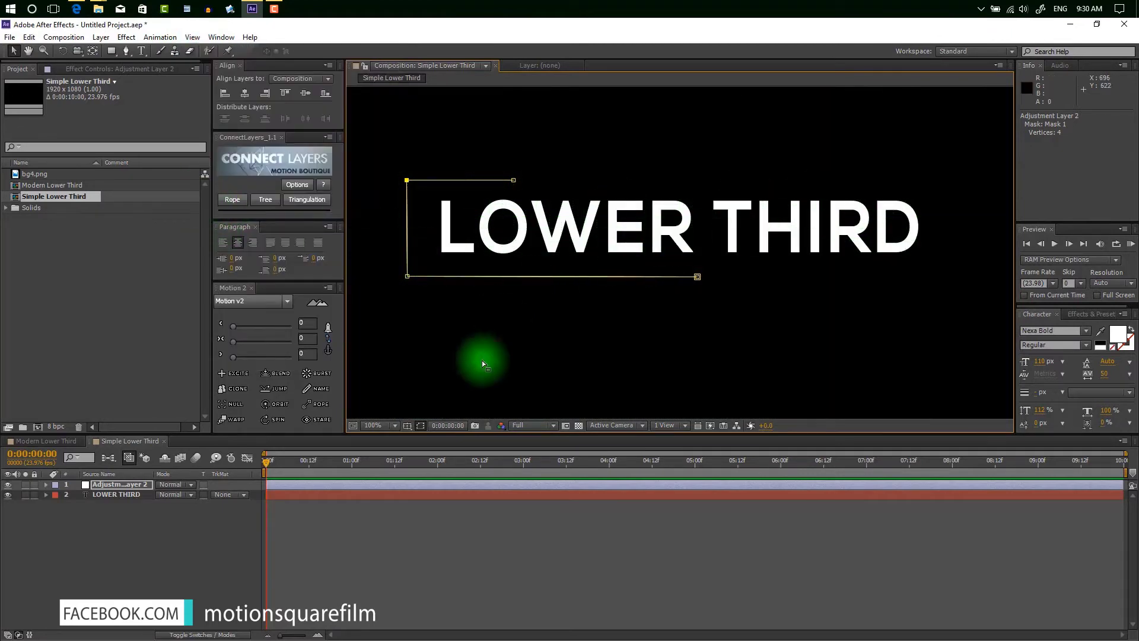
- Find the Stroke effect in Effects & Presets and apply it to Adjustment Layer 2
{"action": "left_click", "coordinate": [1090, 314]}
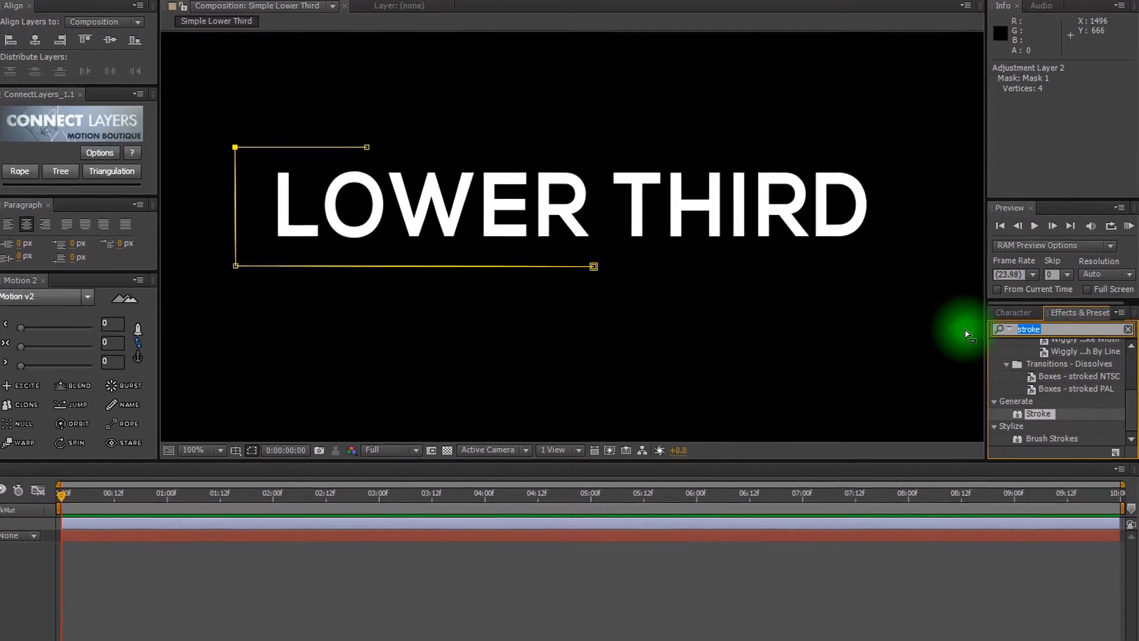
{"action": "type", "text": "Stroke"}
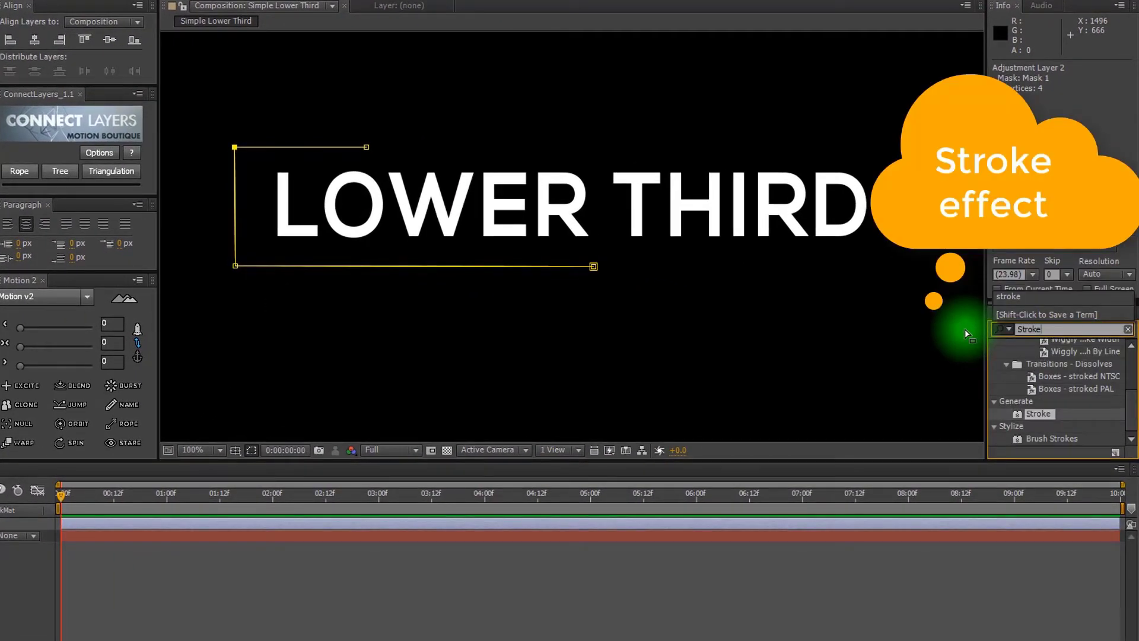
{"action": "left_click_drag", "start_coordinate": [1047, 419], "coordinate": [221, 472]}
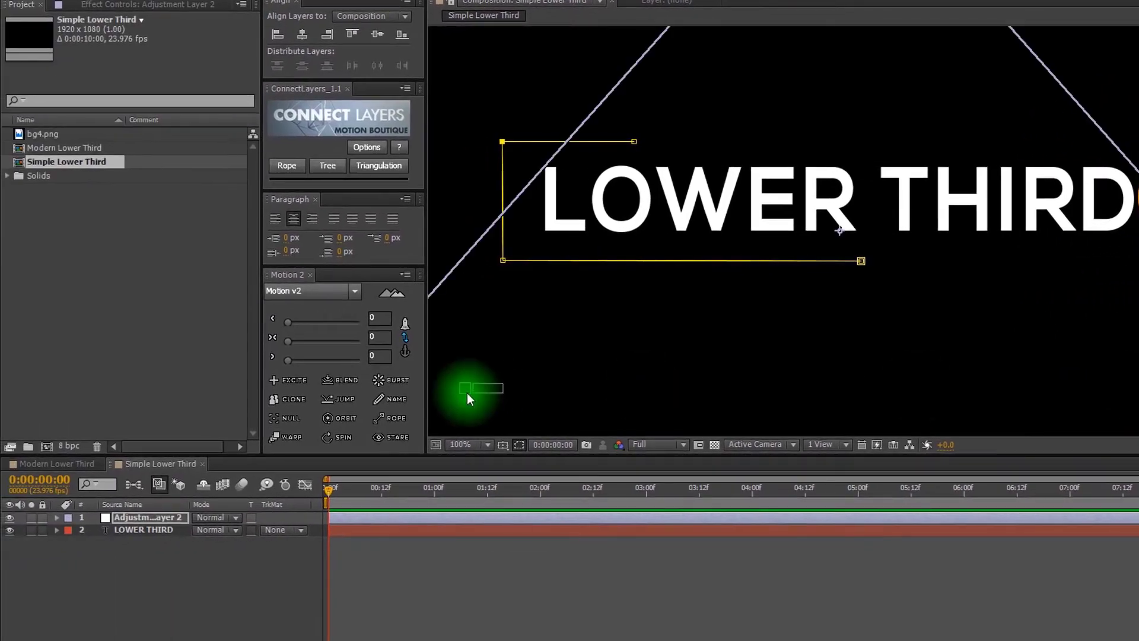
{"action": "left_click_drag", "start_coordinate": [168, 505], "coordinate": [174, 515]}
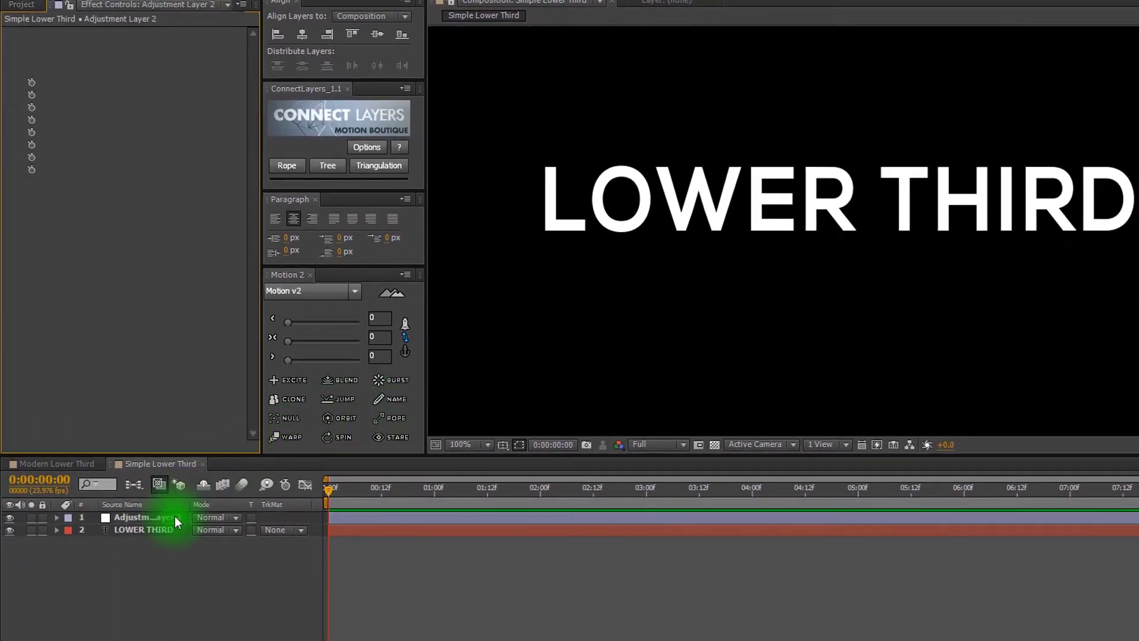
- Hide the mask outline, set the Stroke's Brush Size to 4, and test the End trim
{"action": "left_click", "coordinate": [521, 443]}
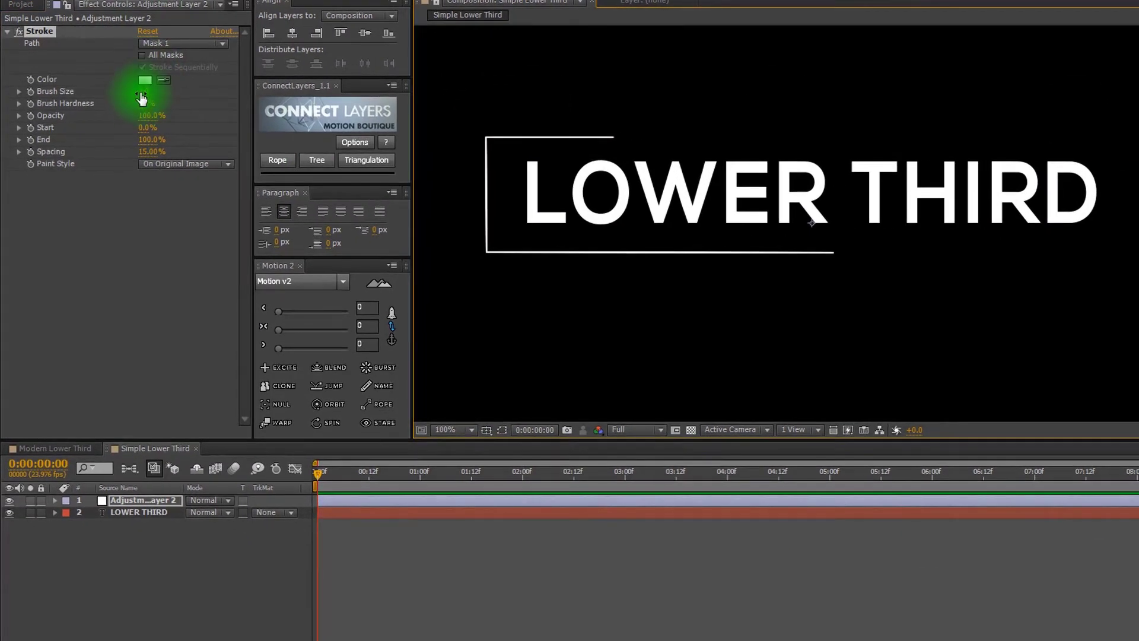
{"action": "left_click", "coordinate": [141, 92]}
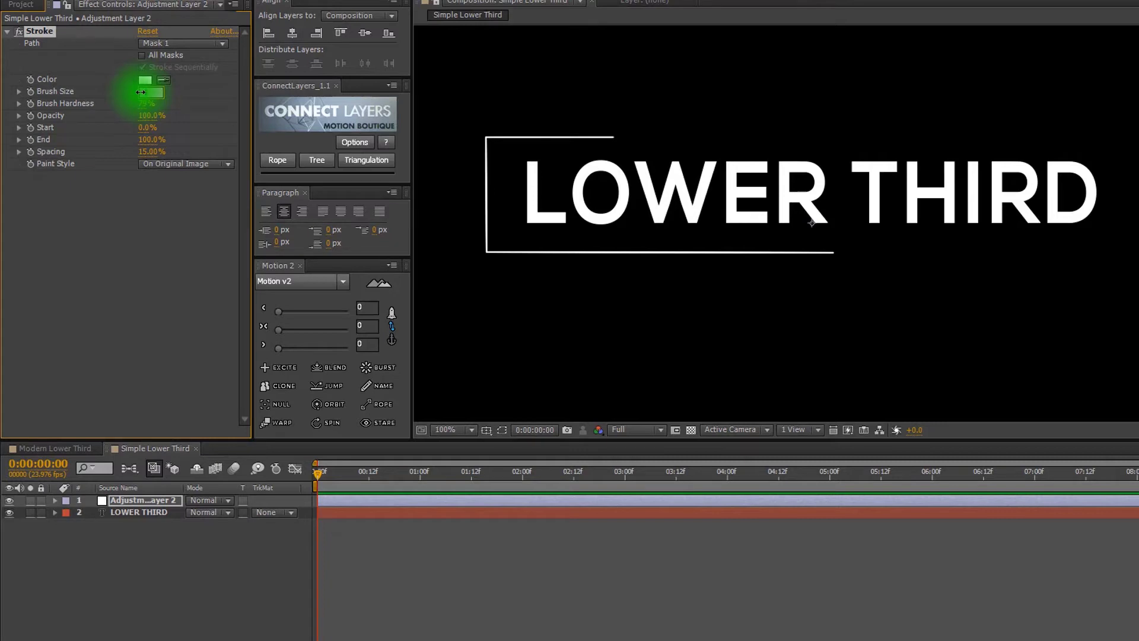
{"action": "type", "text": "4"}
{"action": "key", "text": "Return"}
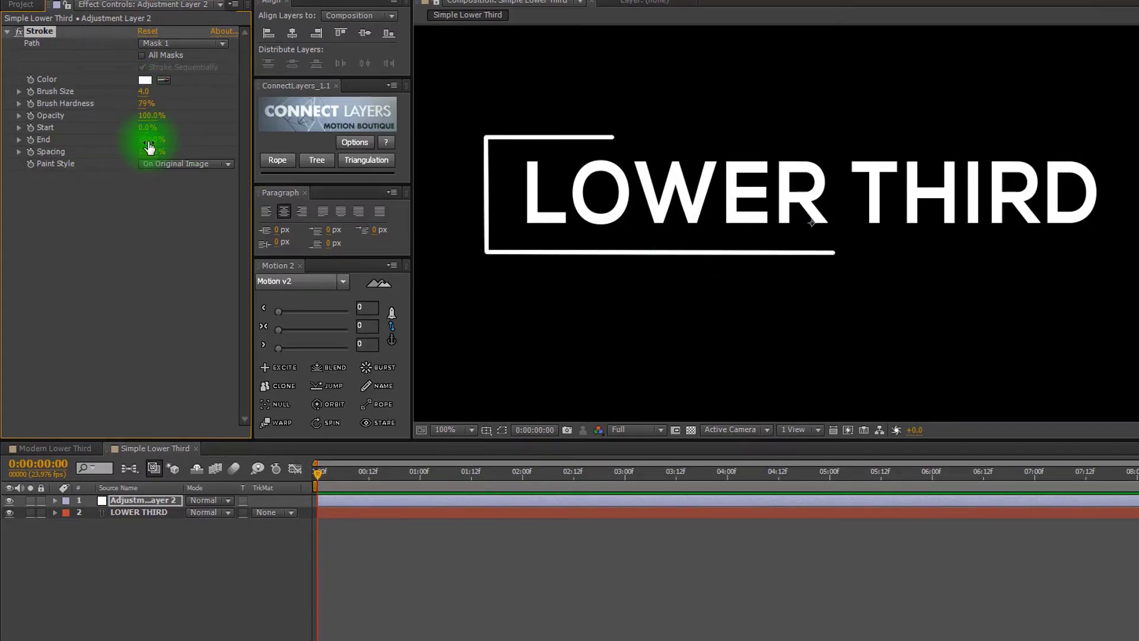
{"action": "left_click_drag", "start_coordinate": [142, 137], "coordinate": [97, 156]}
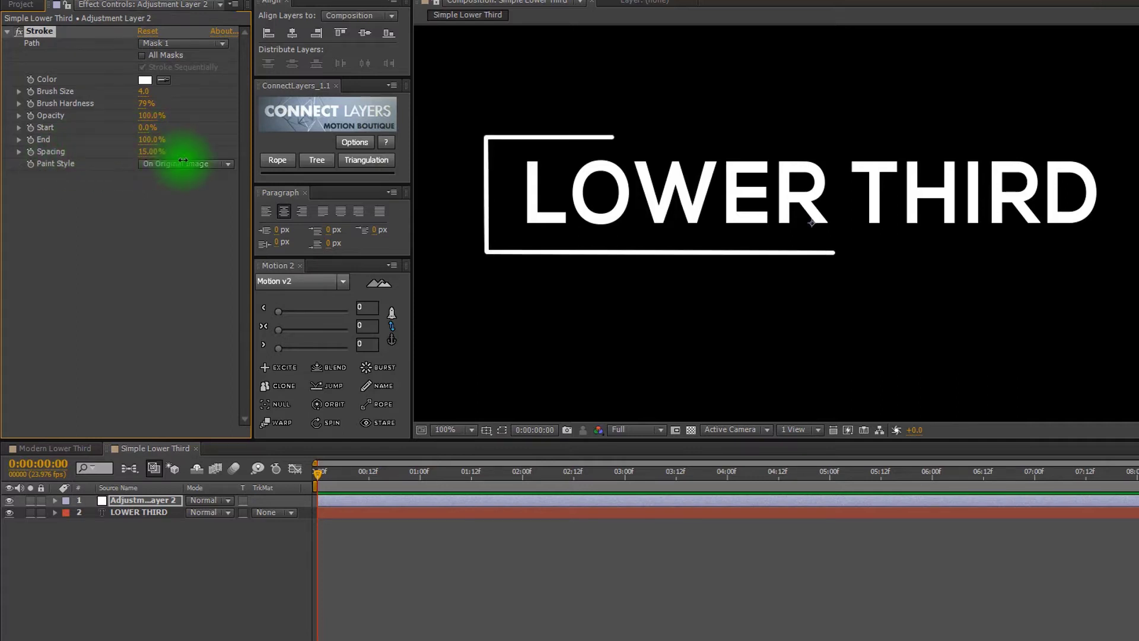
{"action": "left_click", "coordinate": [470, 532]}
- Move the playhead to about two seconds and keyframe the Stroke End at 100%
{"action": "left_click", "coordinate": [312, 482]}
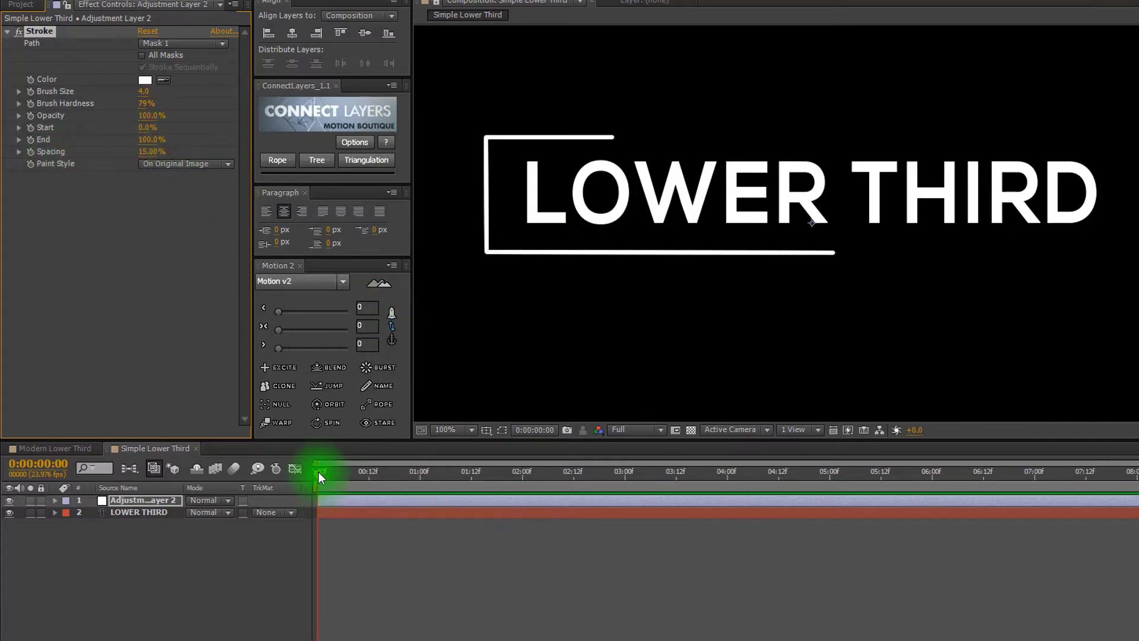
{"action": "left_click_drag", "start_coordinate": [318, 473], "coordinate": [523, 462]}
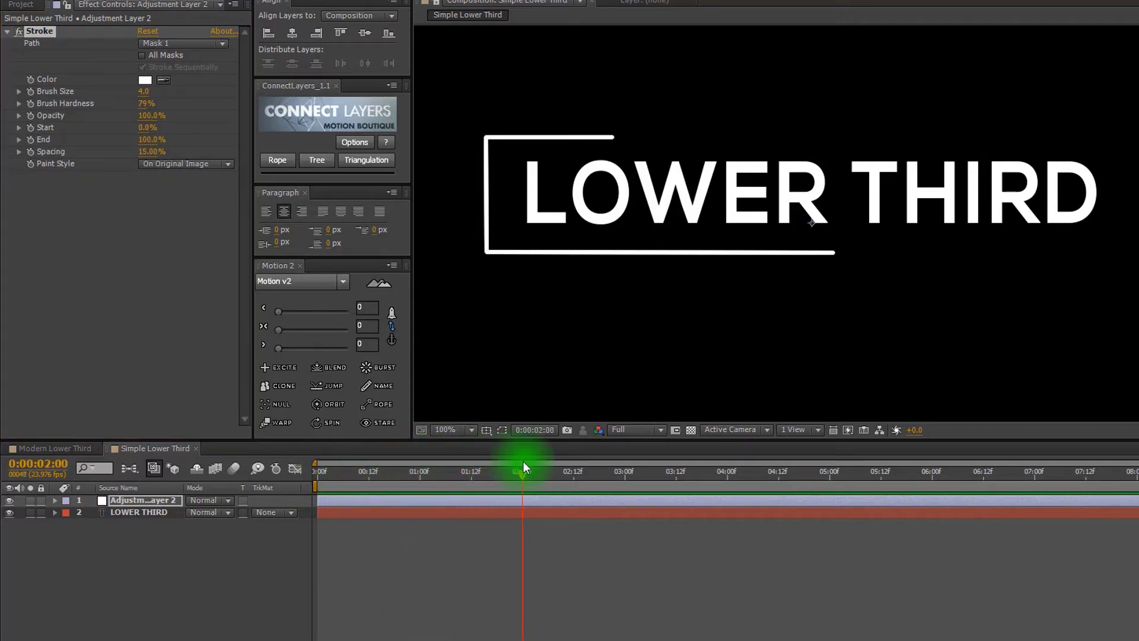
{"action": "left_click", "coordinate": [501, 430]}
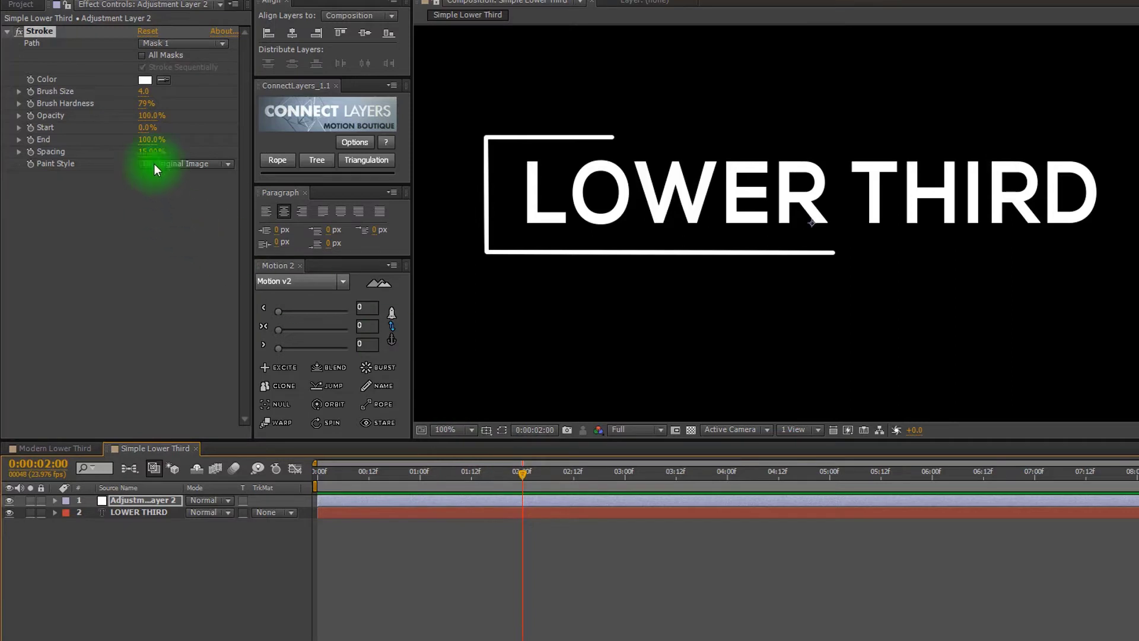
{"action": "left_click", "coordinate": [29, 138]}
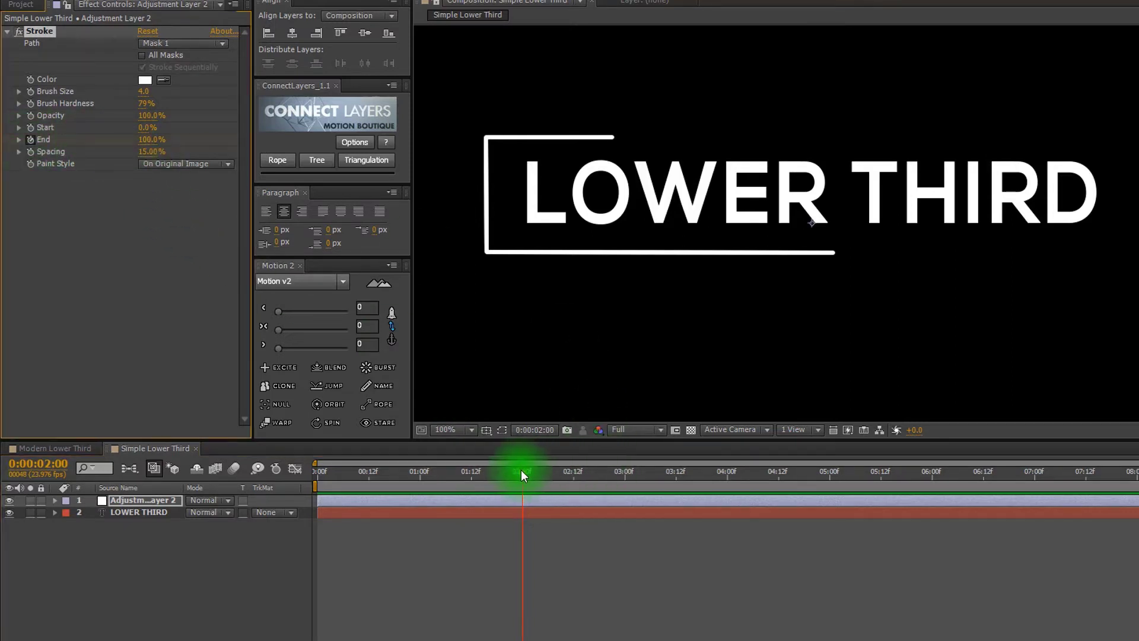
- Set the Stroke End to 0% at 0:00:00:00, preview the draw-on, and select the layer
{"action": "left_click_drag", "start_coordinate": [522, 470], "coordinate": [315, 499]}
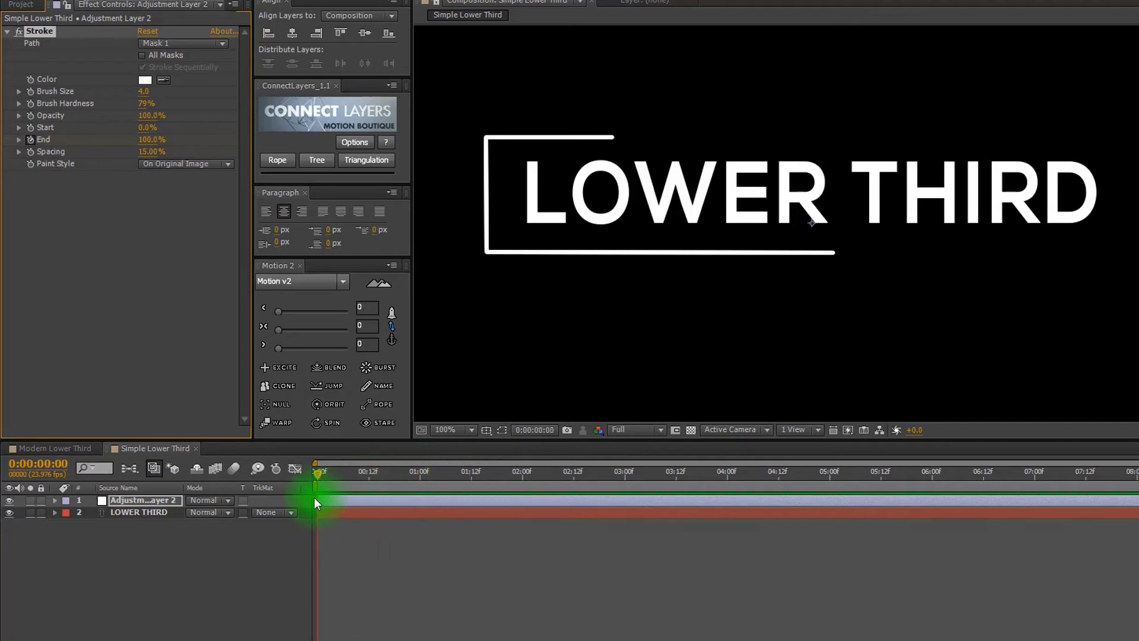
{"action": "left_click", "coordinate": [533, 190]}
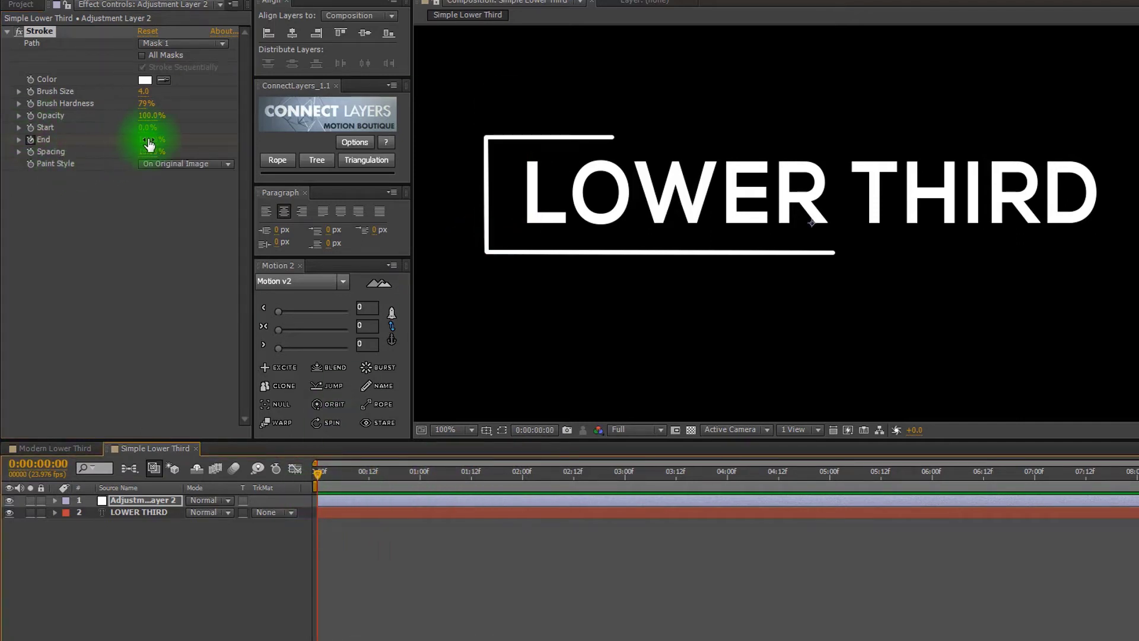
{"action": "left_click_drag", "start_coordinate": [149, 144], "coordinate": [71, 140]}
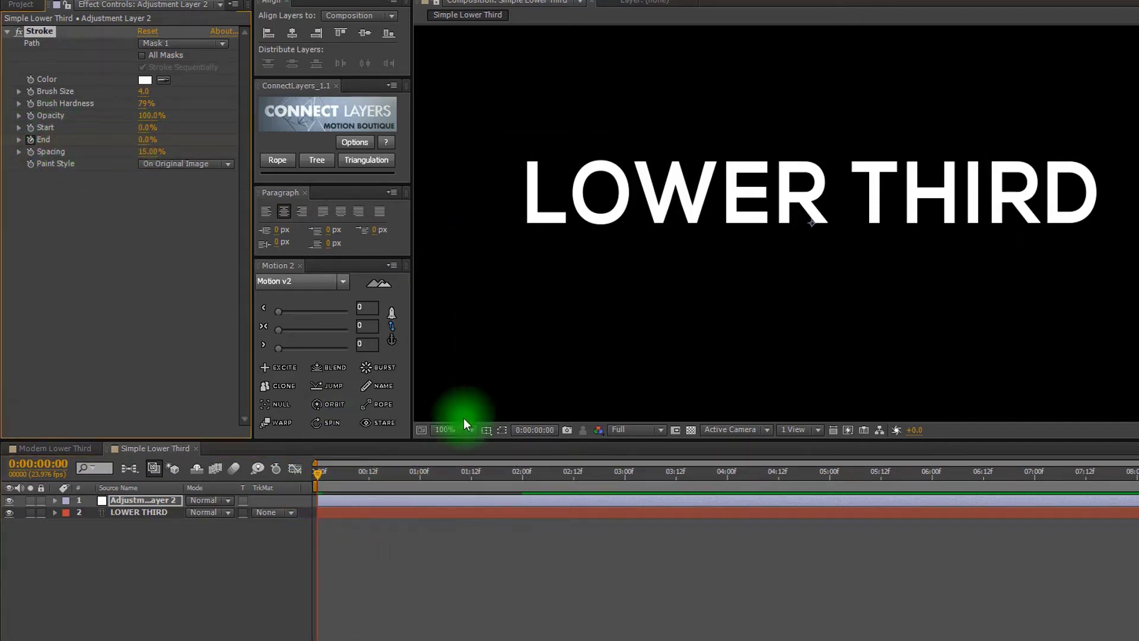
{"action": "left_click_drag", "start_coordinate": [318, 468], "coordinate": [628, 475]}
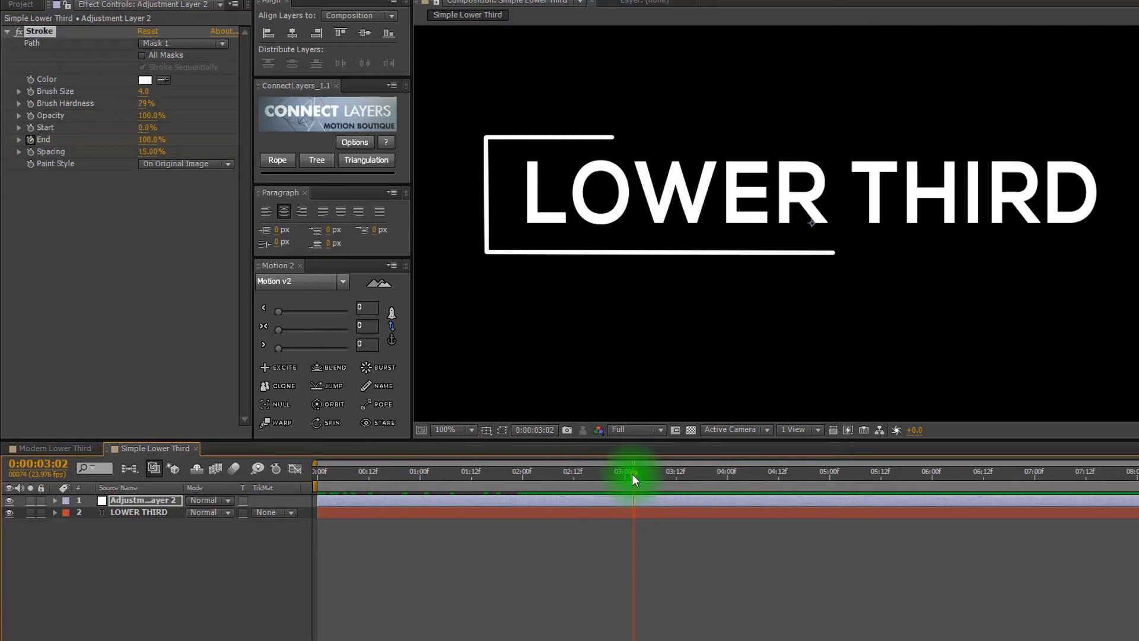
{"action": "left_click", "coordinate": [140, 501]}
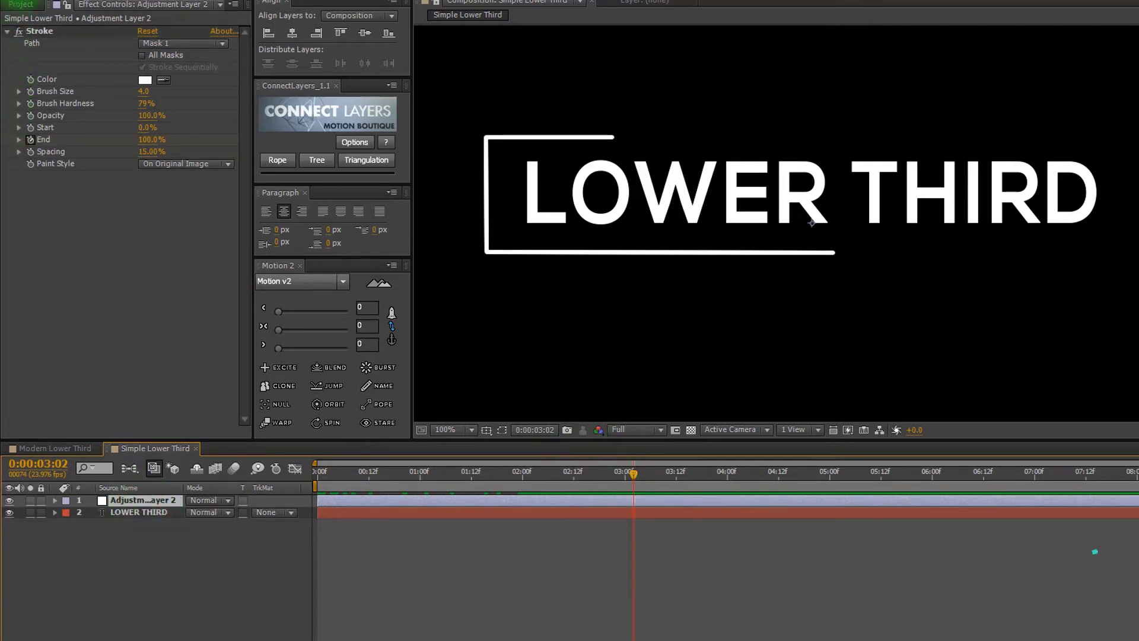
{"action": "left_click", "coordinate": [27, 0]}
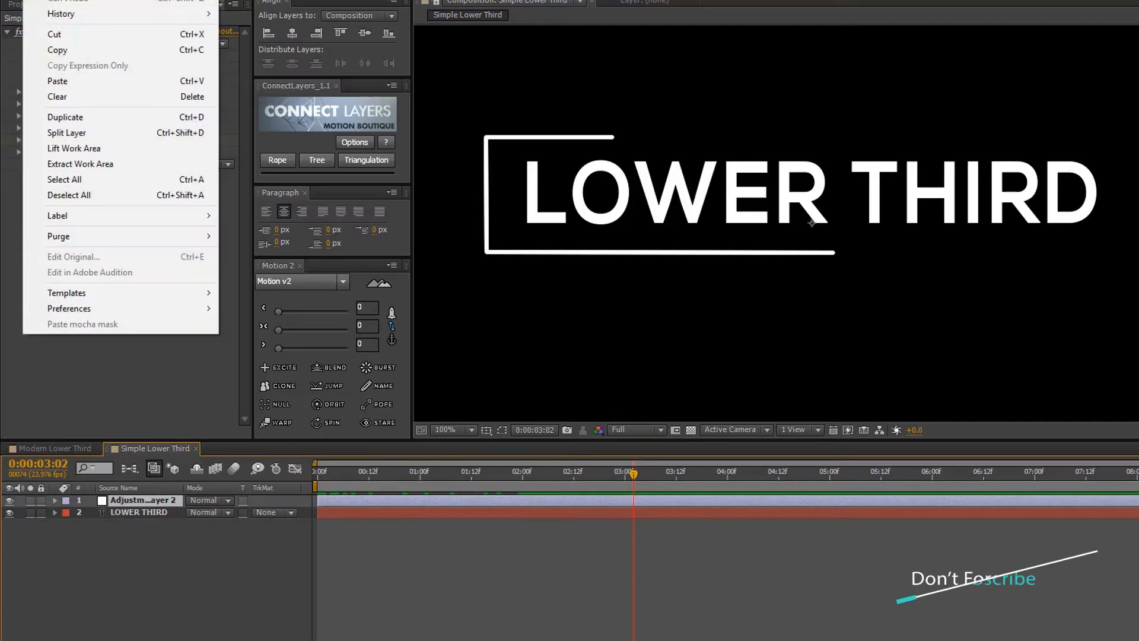
- Duplicate the stroke adjustment layer and set its horizontal Scale to -100 to mirror the bracket
{"action": "left_click", "coordinate": [70, 118]}
{"action": "left_click", "coordinate": [284, 493]}
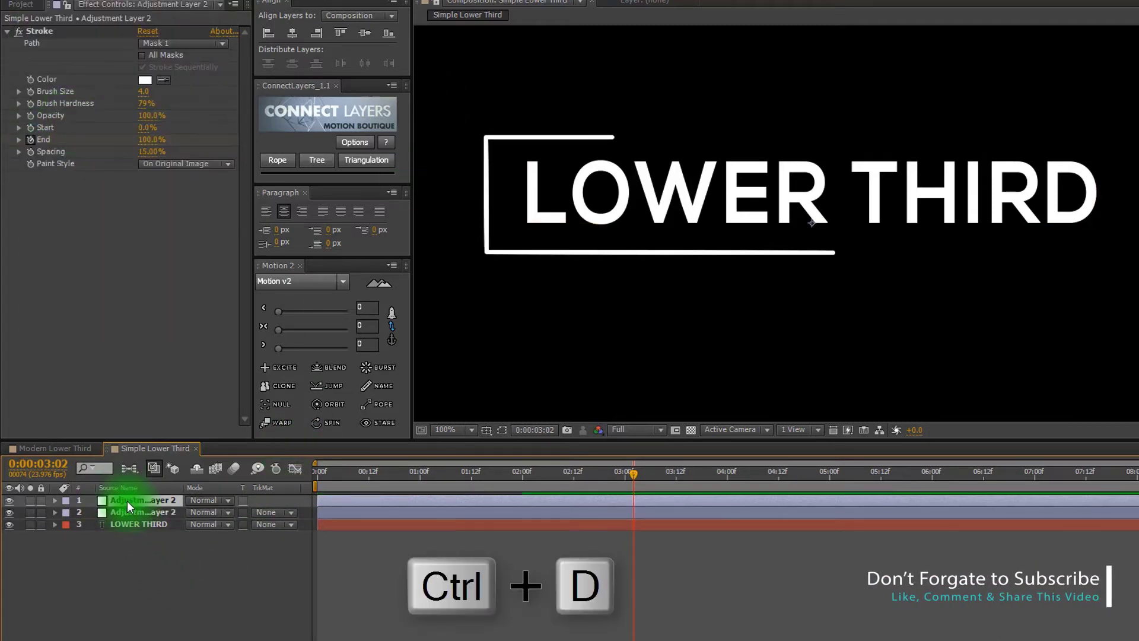
{"action": "key", "text": "s"}
{"action": "left_click", "coordinate": [198, 513]}
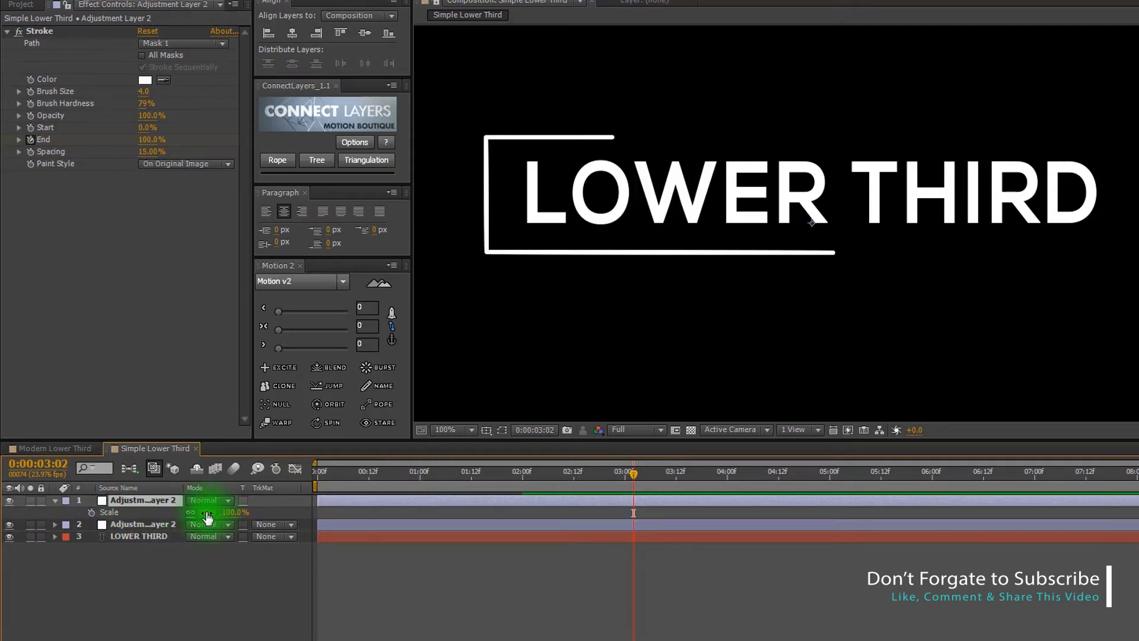
{"action": "left_click_drag", "start_coordinate": [191, 511], "coordinate": [215, 508]}
{"action": "left_click", "coordinate": [208, 512]}
{"action": "type", "text": "-100"}
{"action": "key", "text": "Return"}
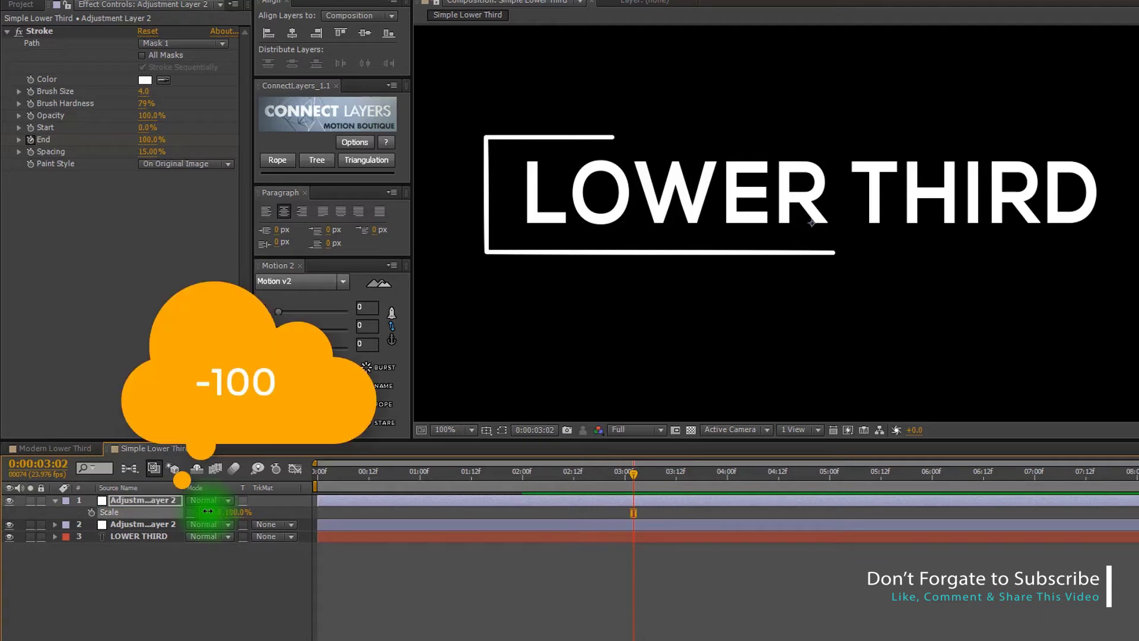
{"action": "left_click", "coordinate": [53, 500]}
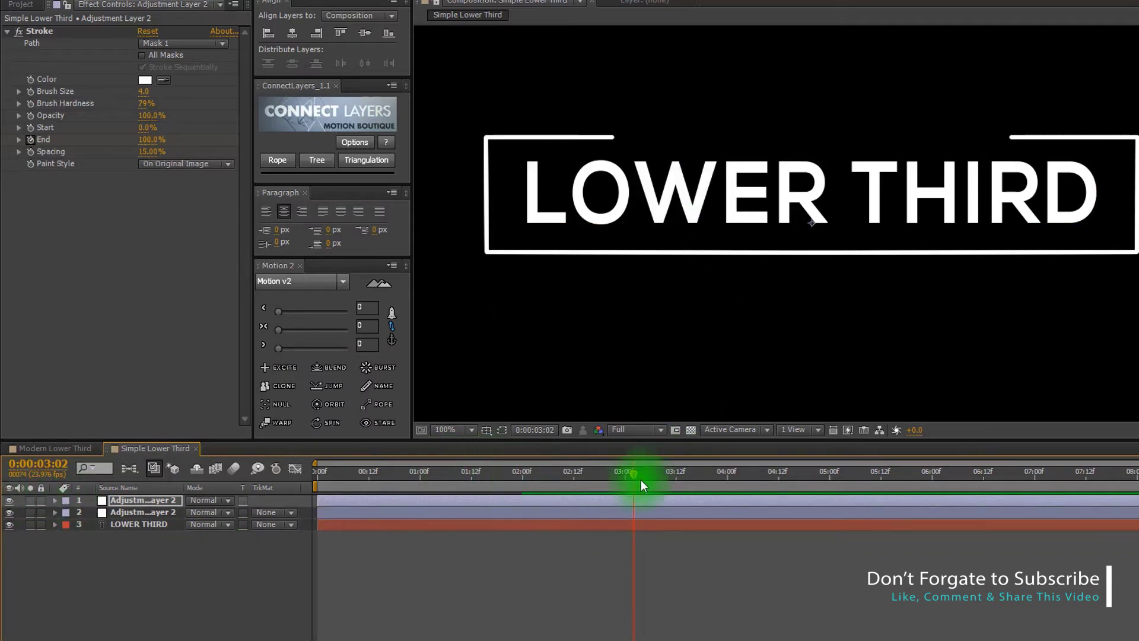
{"action": "mouse_move", "coordinate": [633, 479]}
{"action": "left_mouse_down"}
{"action": "mouse_move", "coordinate": [327, 460]}
{"action": "mouse_move", "coordinate": [247, 440]}
{"action": "mouse_move", "coordinate": [473, 463]}
{"action": "left_mouse_up"}
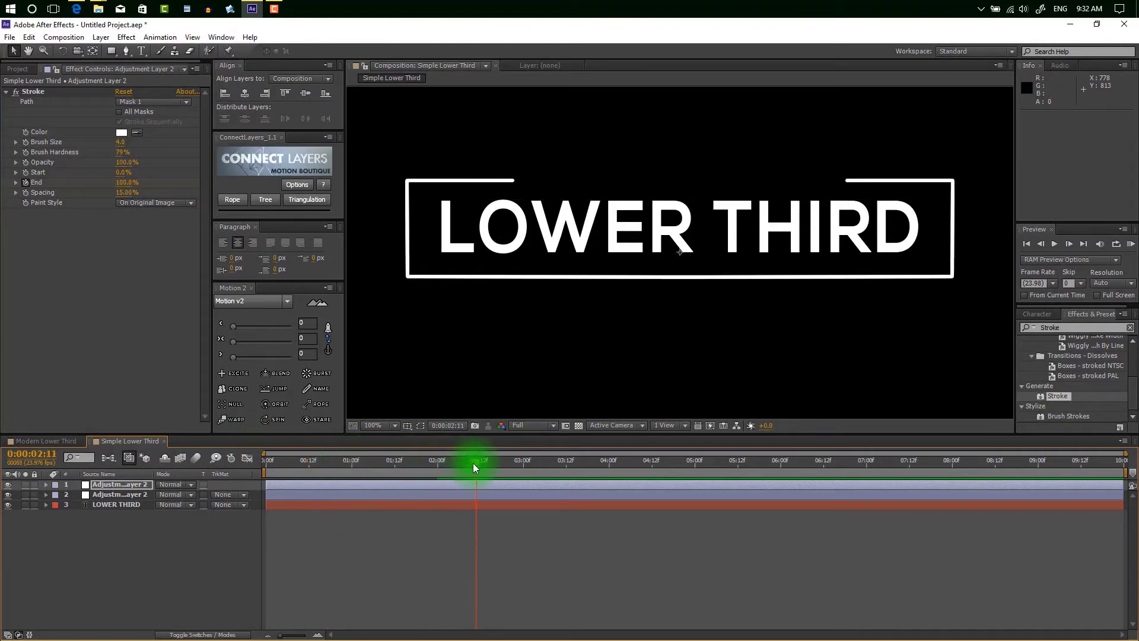
- Select the End keyframes on both stroke layers and apply Easy Ease with F9
{"action": "left_click", "coordinate": [121, 493], "text": "shift"}
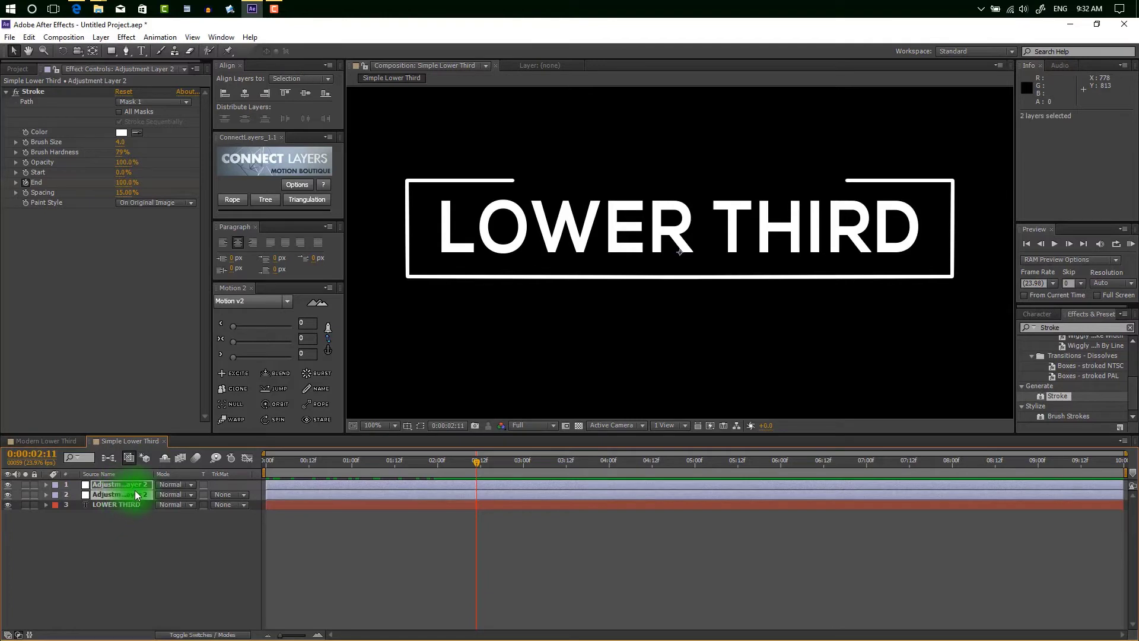
{"action": "key", "text": "u"}
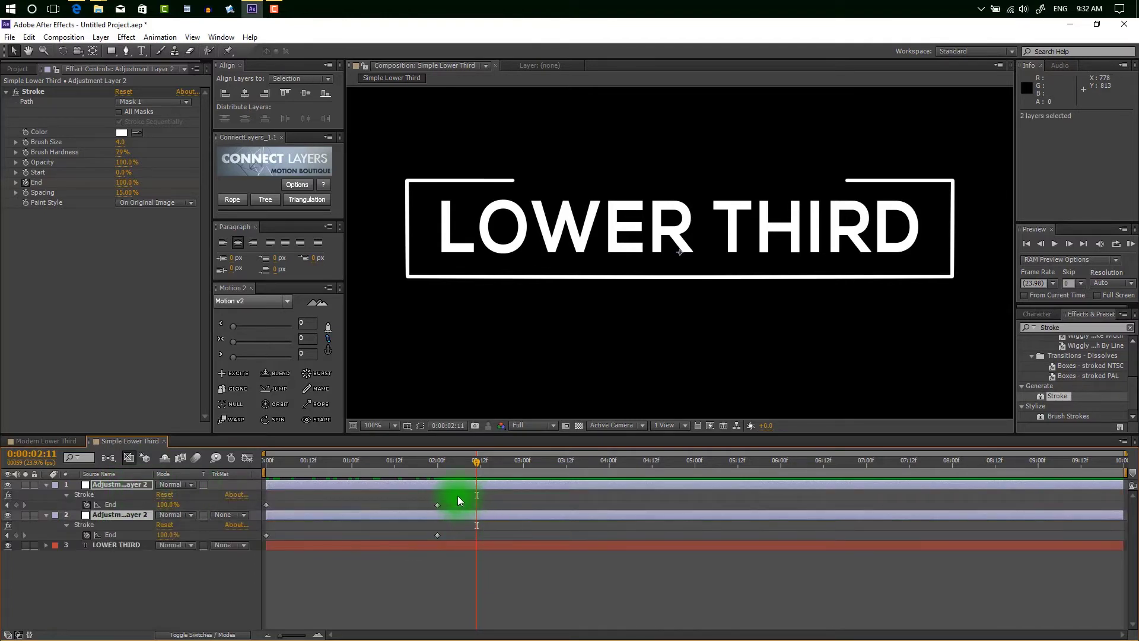
{"action": "mouse_move", "coordinate": [491, 519]}
{"action": "left_mouse_down"}
{"action": "mouse_move", "coordinate": [456, 501]}
{"action": "mouse_move", "coordinate": [255, 551]}
{"action": "left_mouse_up"}
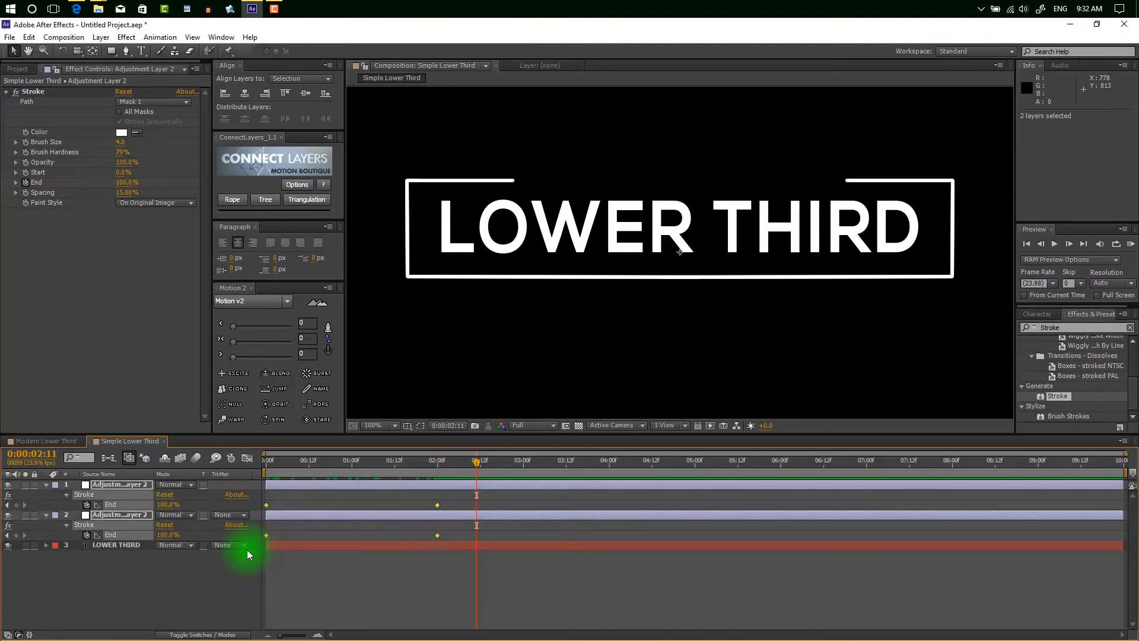
{"action": "key", "text": "F9"}
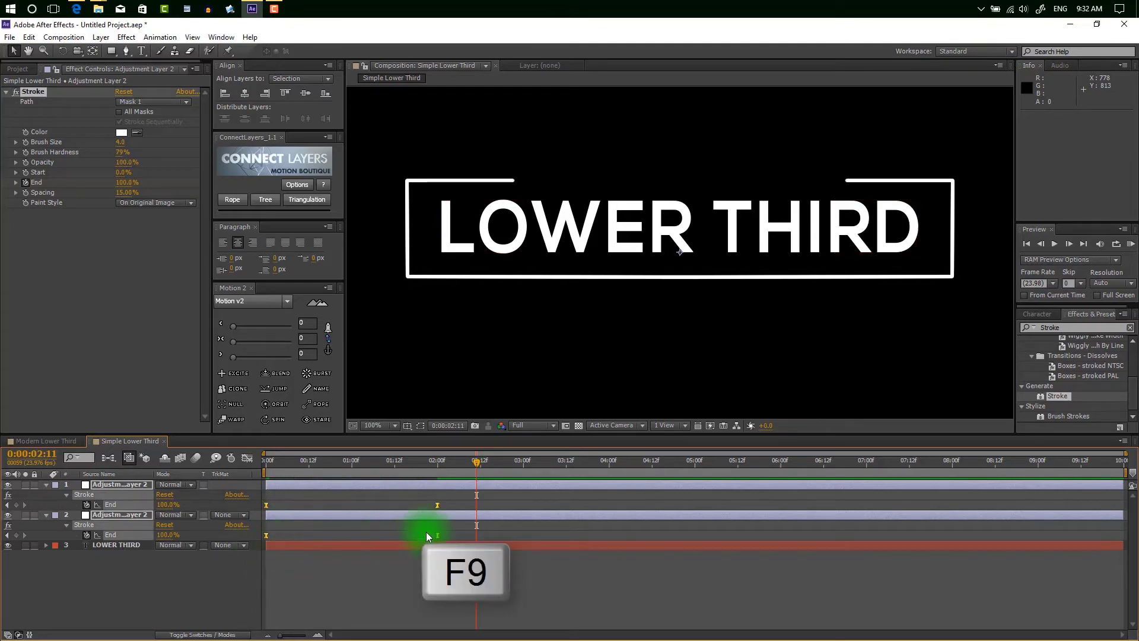
{"action": "left_click_drag", "start_coordinate": [449, 529], "coordinate": [246, 545]}
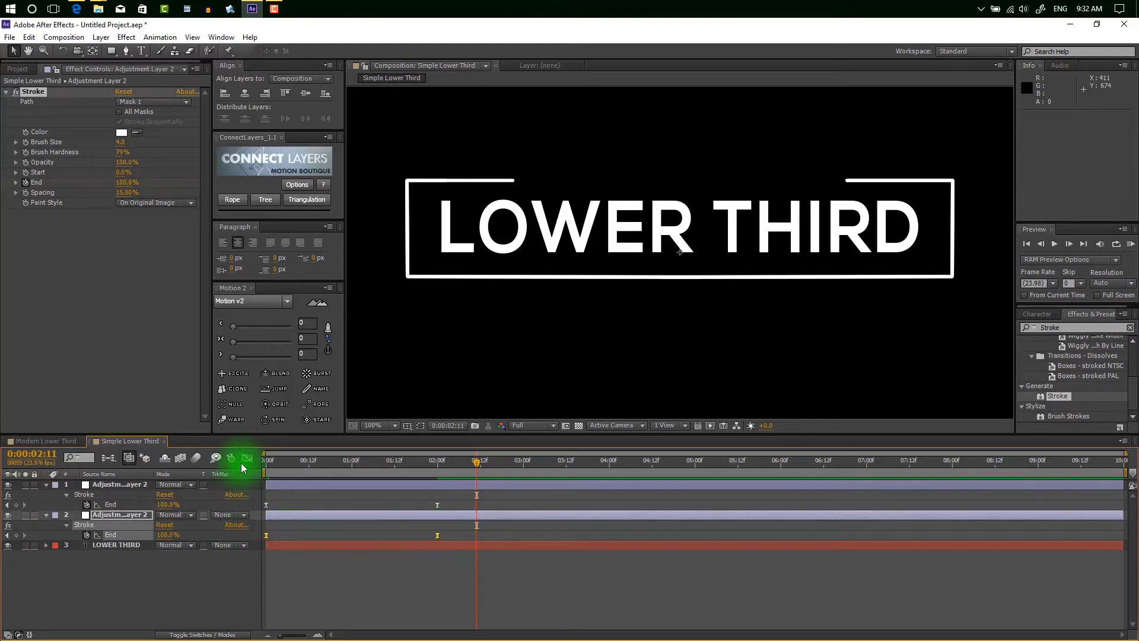
- Reshape the first stroke's End speed curve so its speed peaks early, near 200%/sec
{"action": "left_click", "coordinate": [246, 461]}
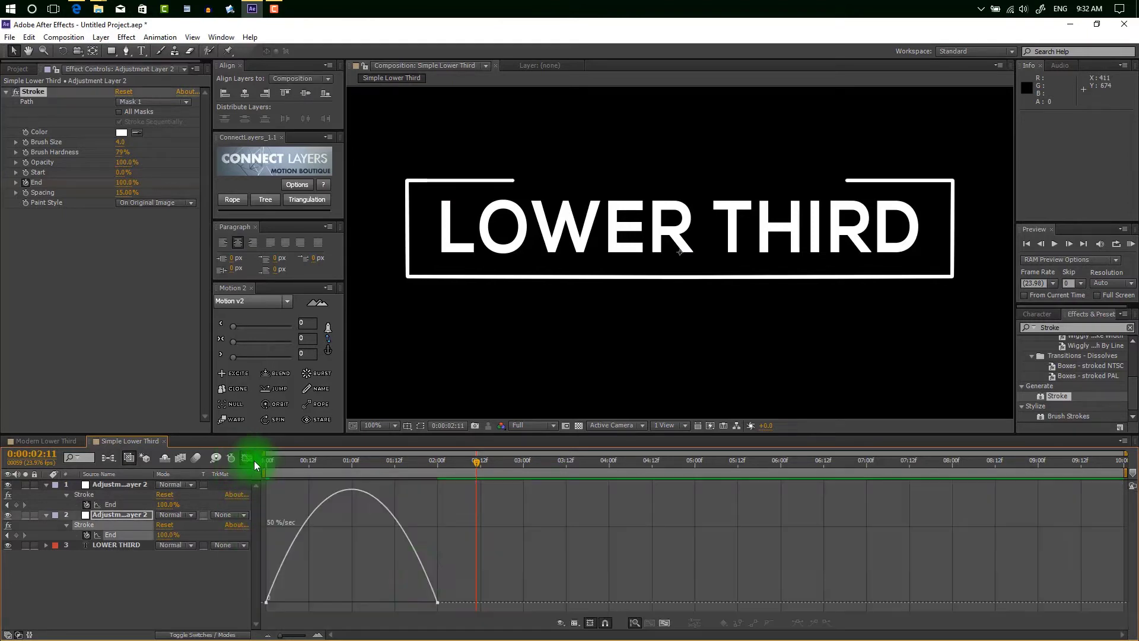
{"action": "left_click", "coordinate": [436, 603]}
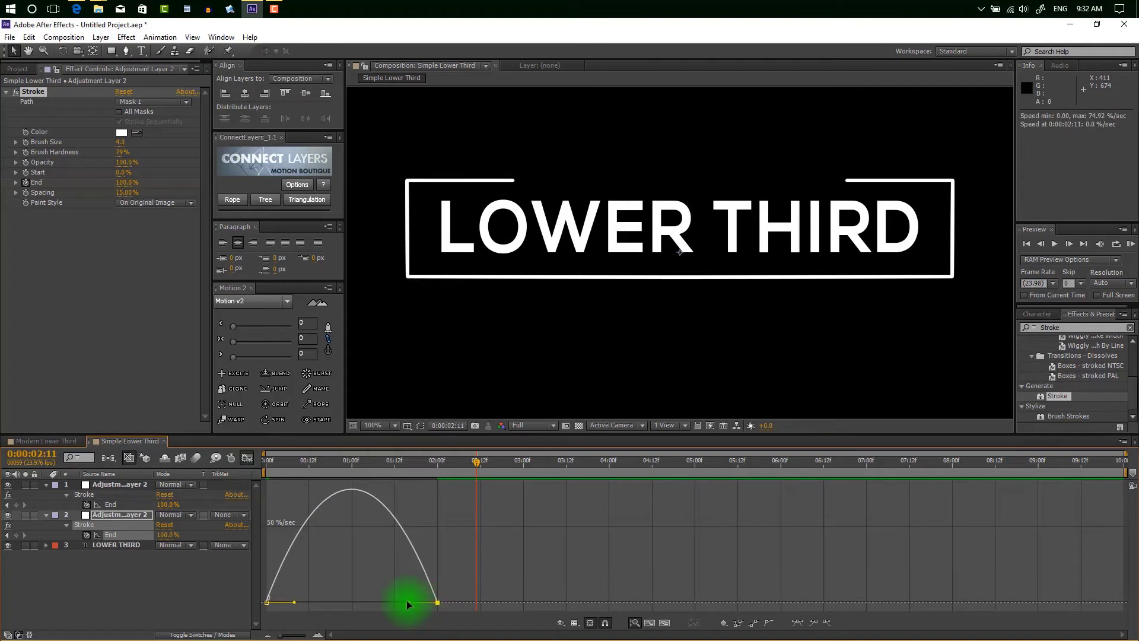
{"action": "left_click_drag", "start_coordinate": [408, 604], "coordinate": [365, 602]}
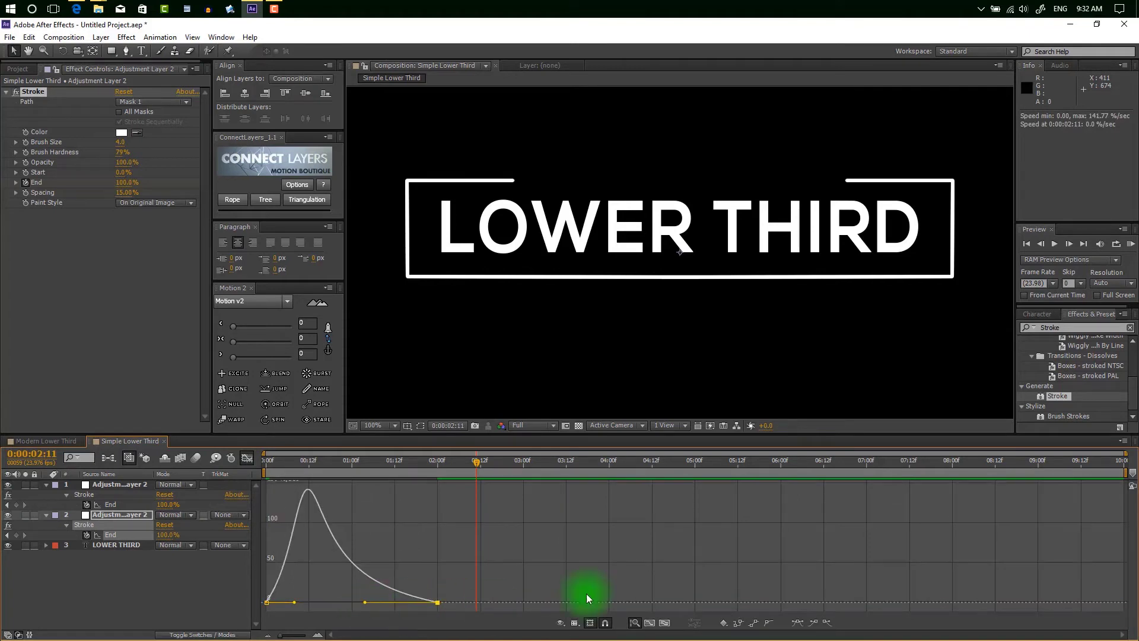
{"action": "left_click_drag", "start_coordinate": [266, 602], "coordinate": [262, 582]}
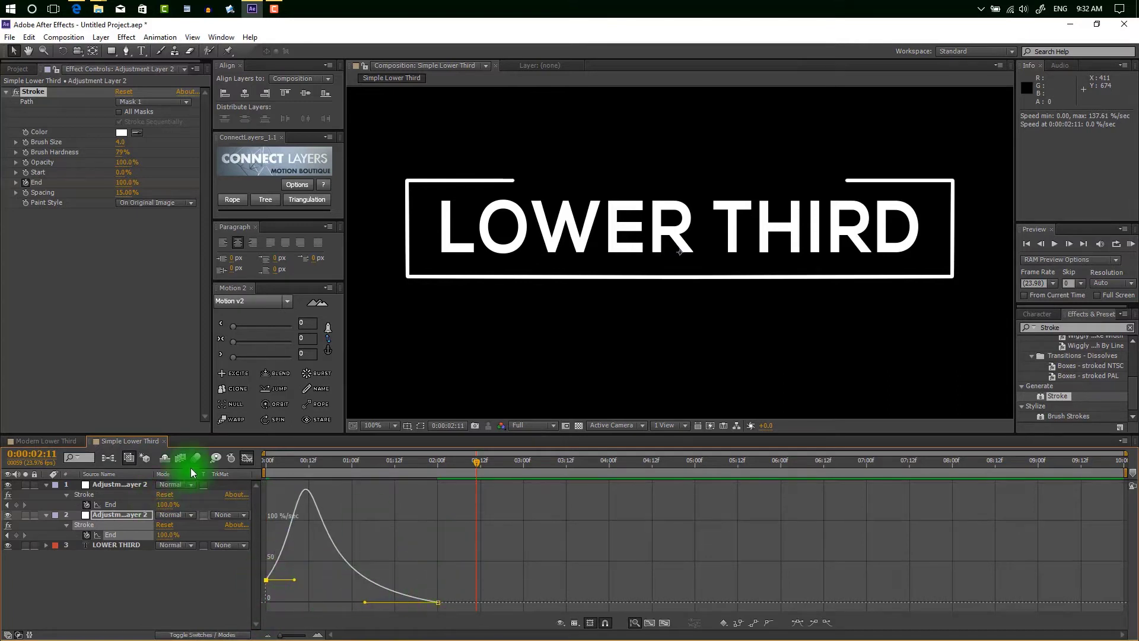
- Give layer 1's End keyframes the same early speed peak tapering into the final keyframe
{"action": "left_click", "coordinate": [247, 458]}
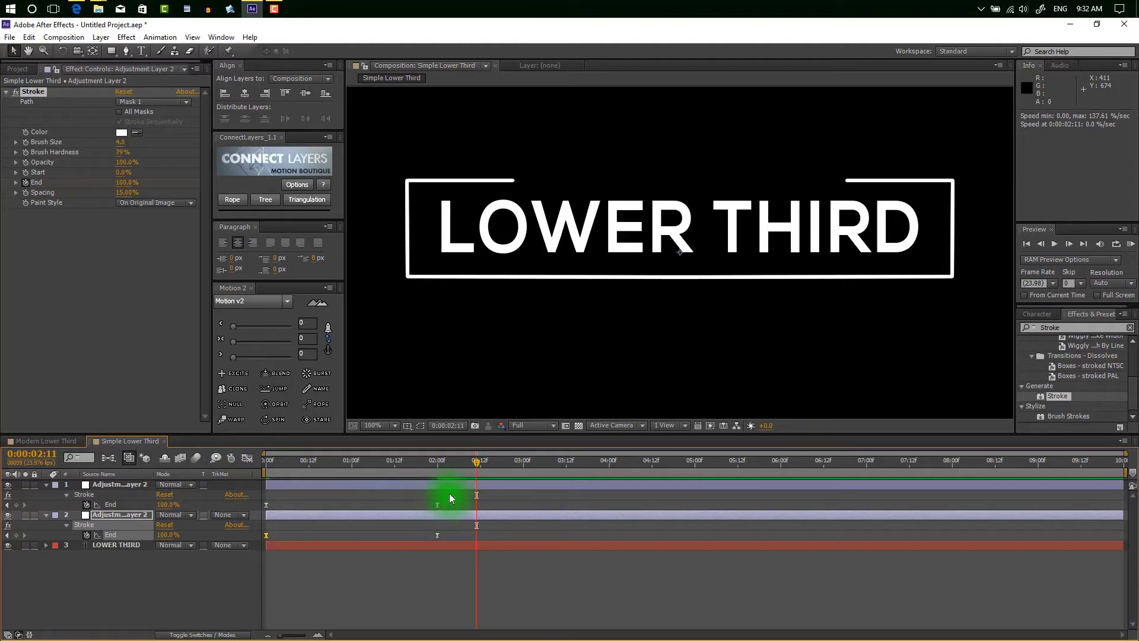
{"action": "left_click_drag", "start_coordinate": [449, 494], "coordinate": [239, 515]}
{"action": "left_click", "coordinate": [247, 458]}
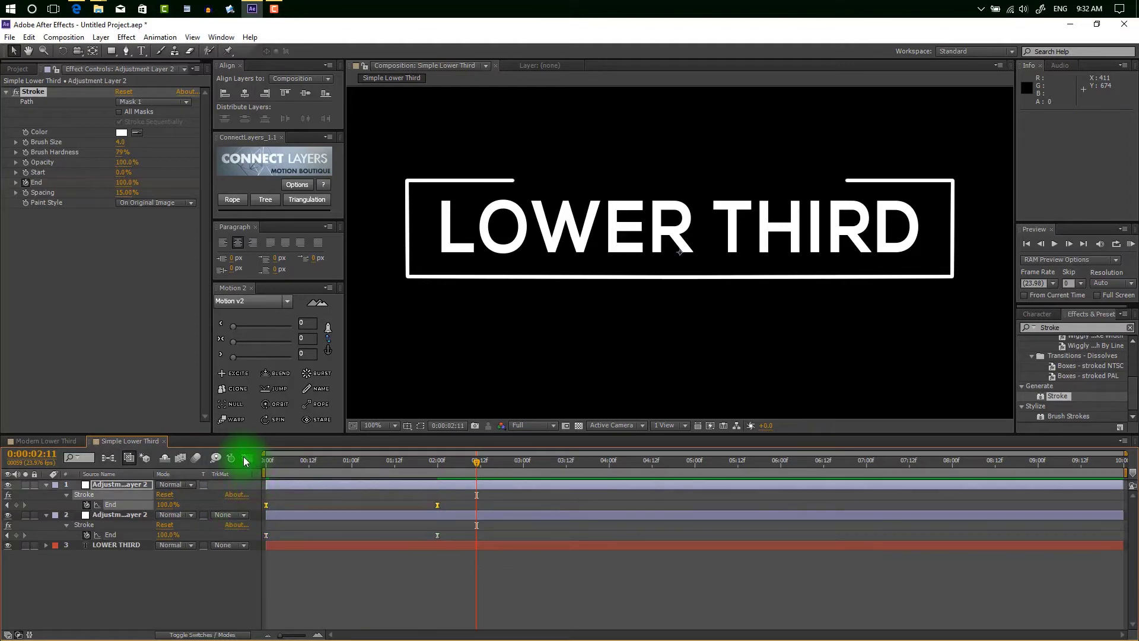
{"action": "left_click", "coordinate": [245, 460]}
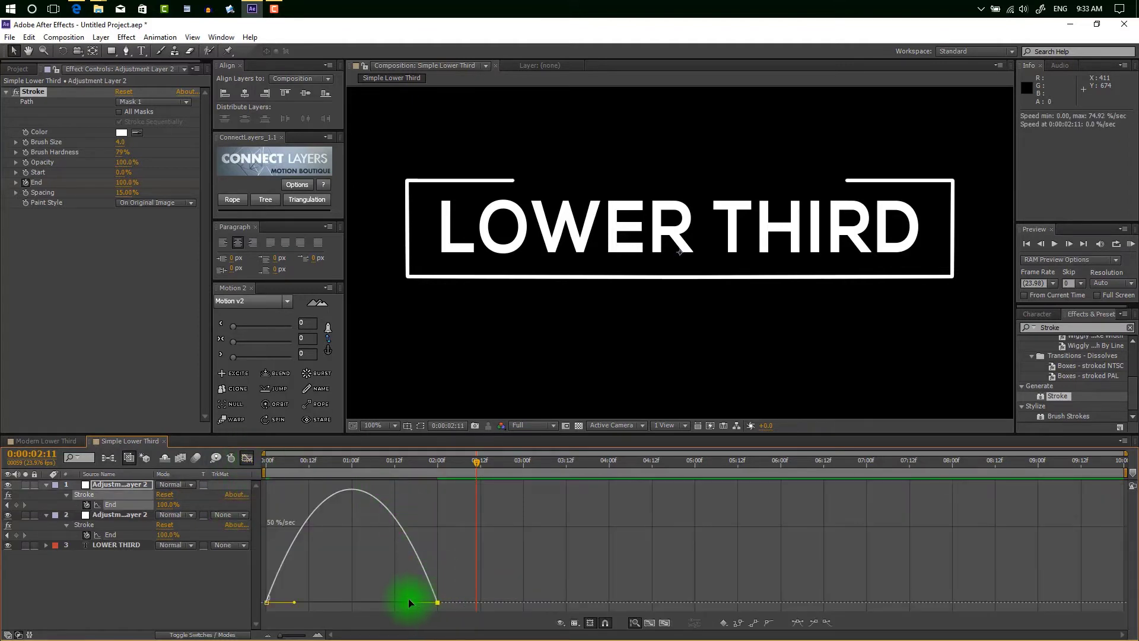
{"action": "left_click_drag", "start_coordinate": [407, 603], "coordinate": [352, 602]}
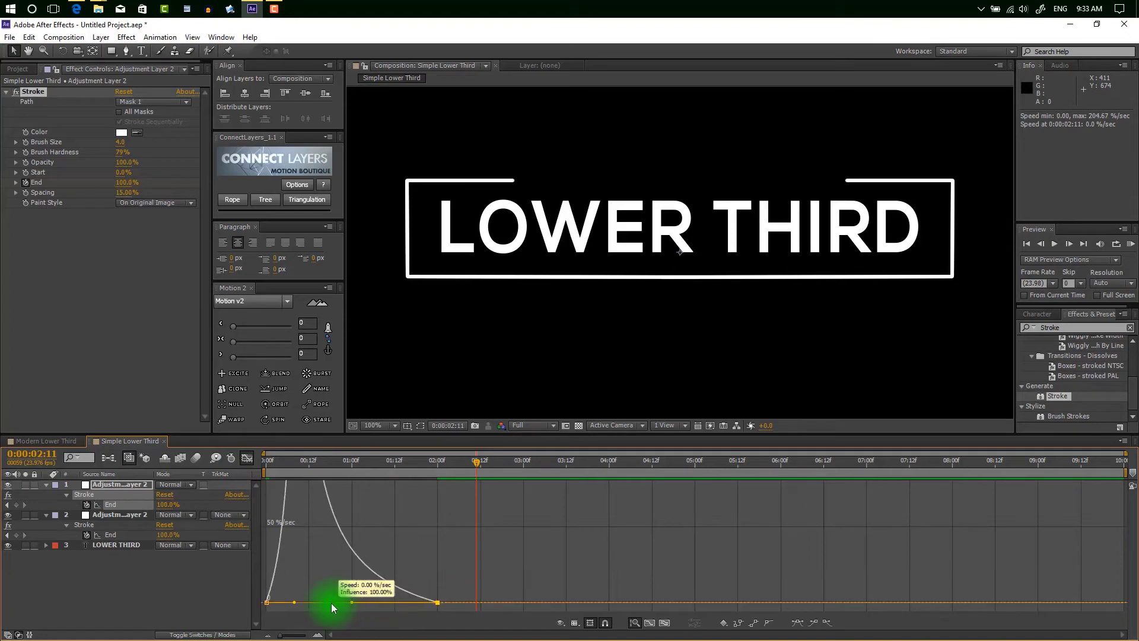
{"action": "left_click_drag", "start_coordinate": [267, 603], "coordinate": [265, 589]}
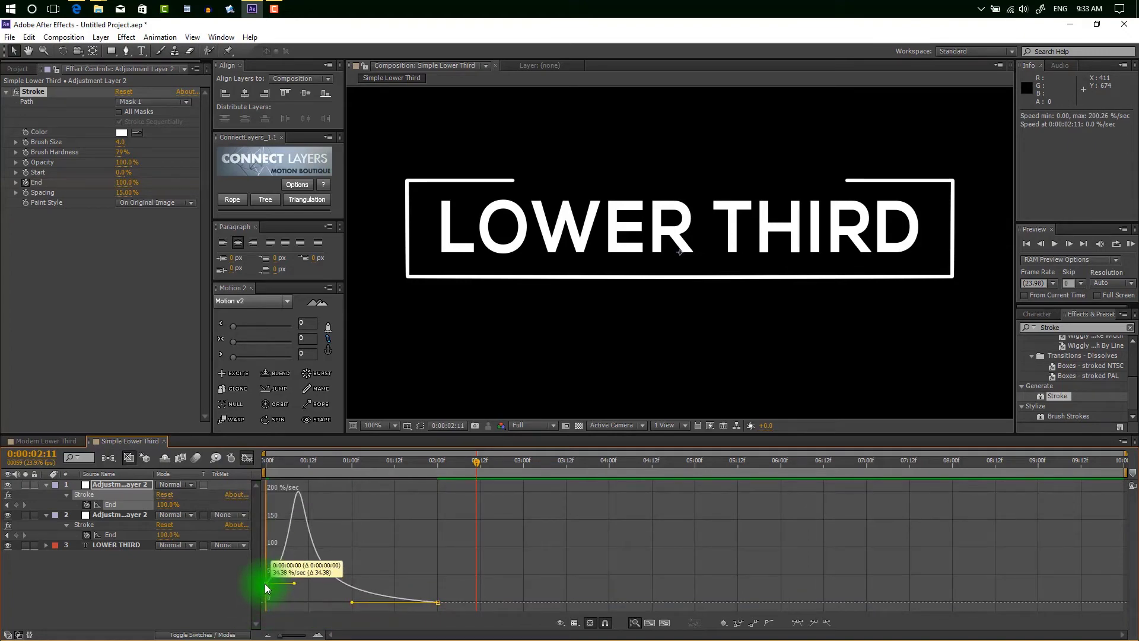
{"action": "left_click", "coordinate": [245, 461]}
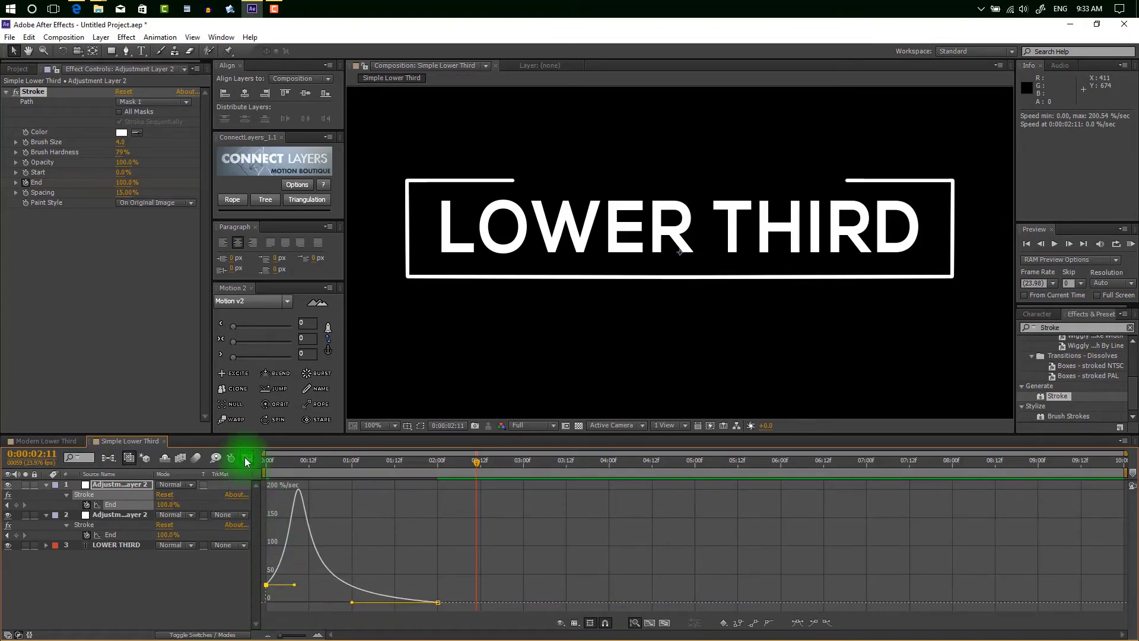
{"action": "left_click", "coordinate": [480, 462]}
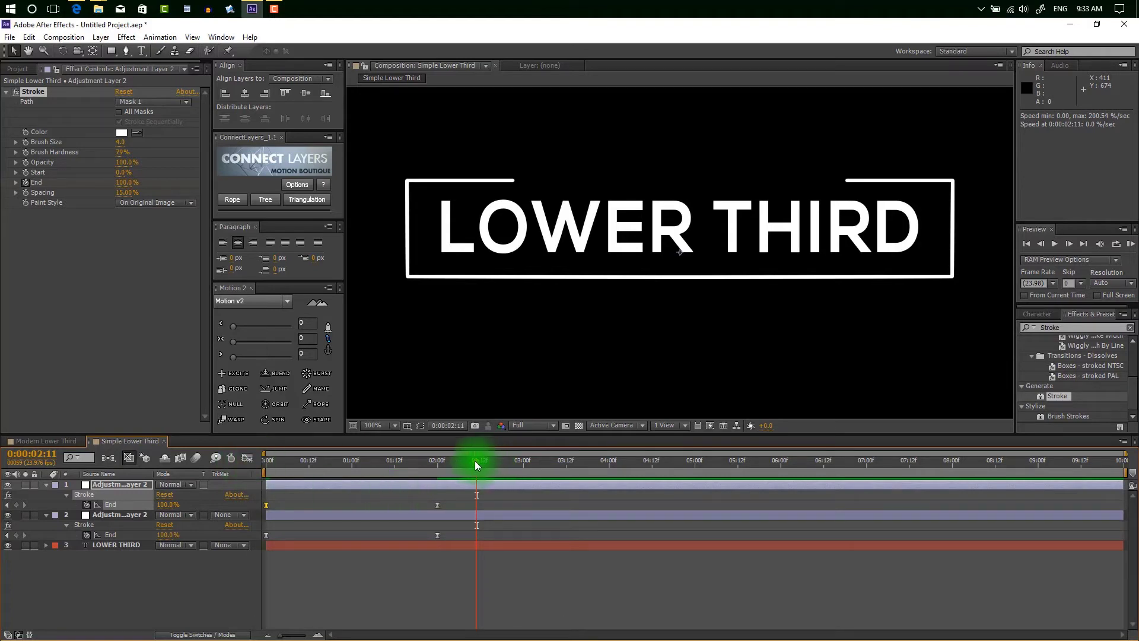
{"action": "left_click_drag", "start_coordinate": [478, 465], "coordinate": [265, 461]}
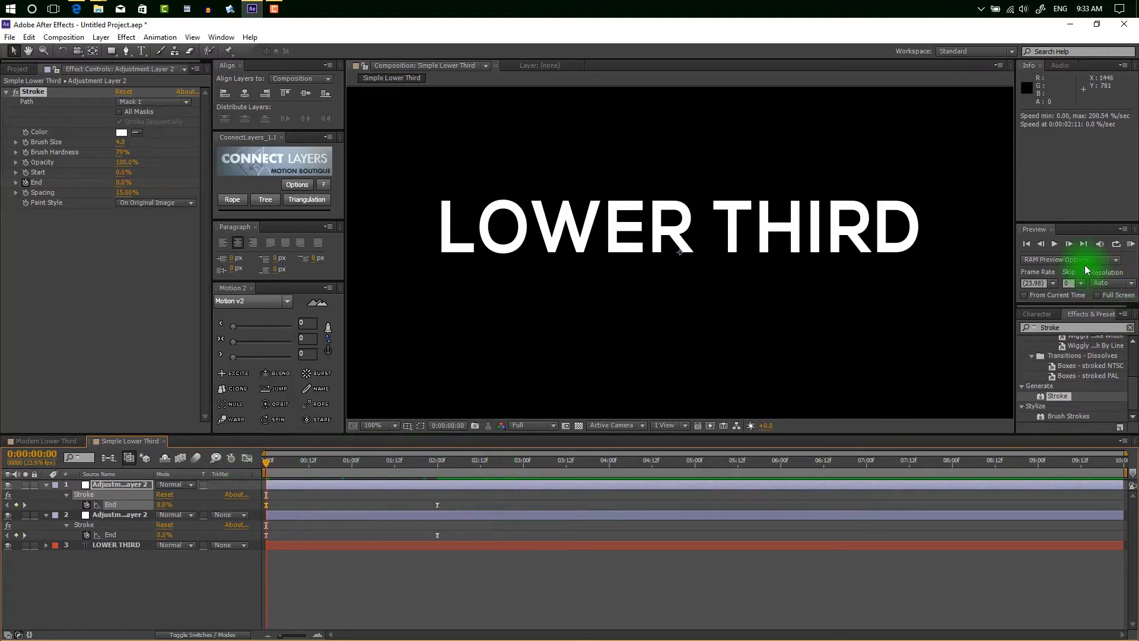
{"action": "left_click", "coordinate": [1055, 244]}
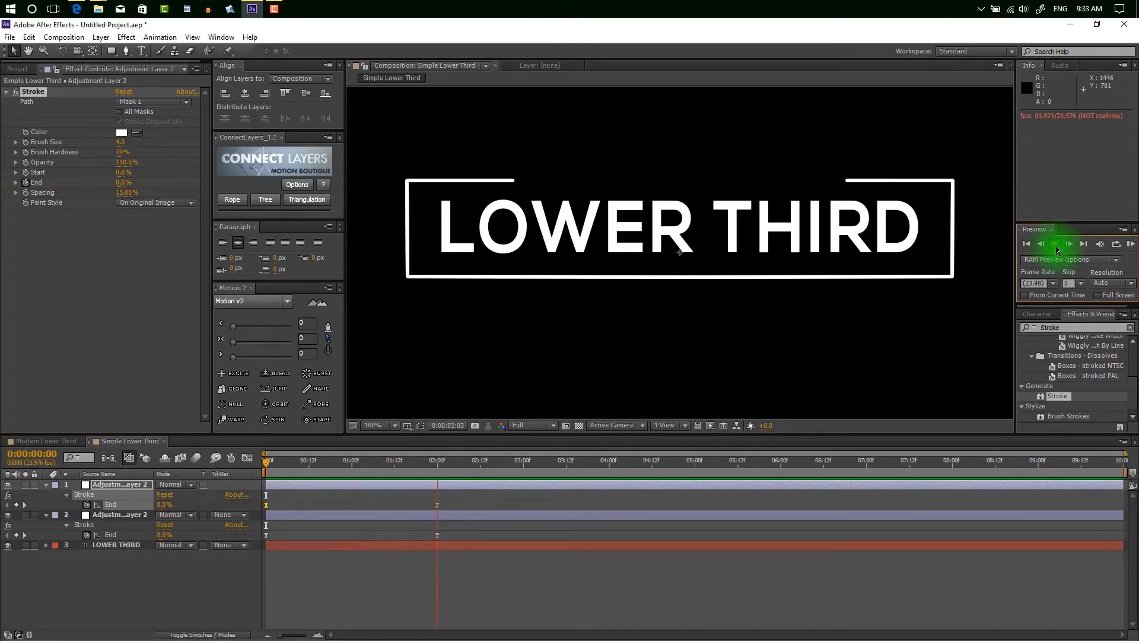
{"action": "scroll", "coordinate": [590, 242], "scroll_direction": "down", "scroll_amount": 2}
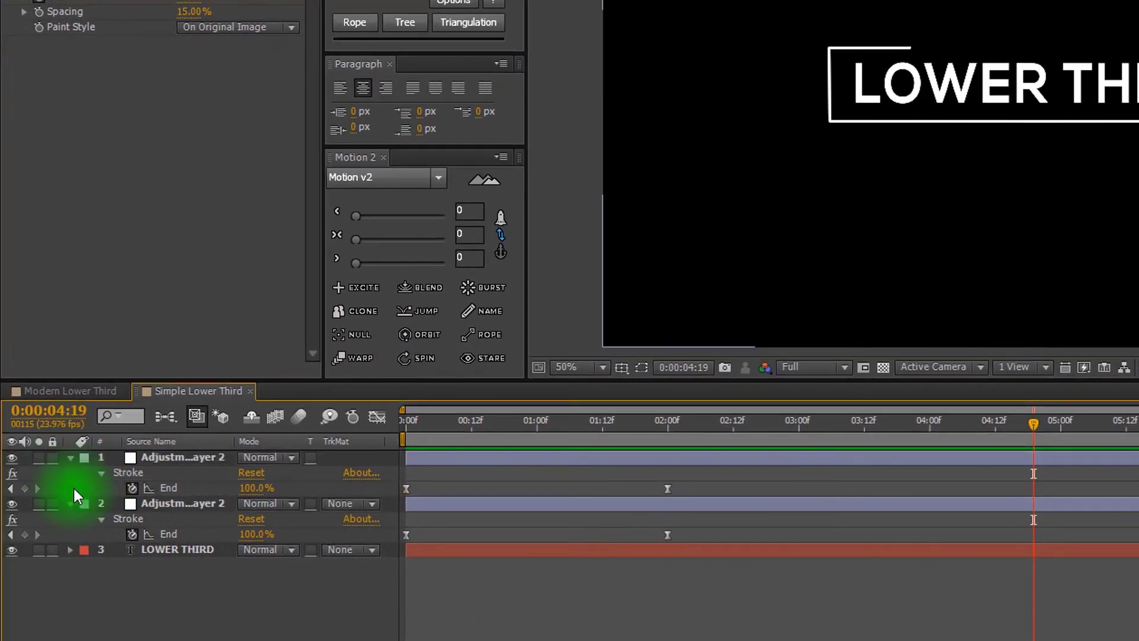
- Collapse the stroke layers and key LOWER THIRD's Position at 0:00:01:08 (959.2, 540.0)
{"action": "left_click", "coordinate": [69, 504]}
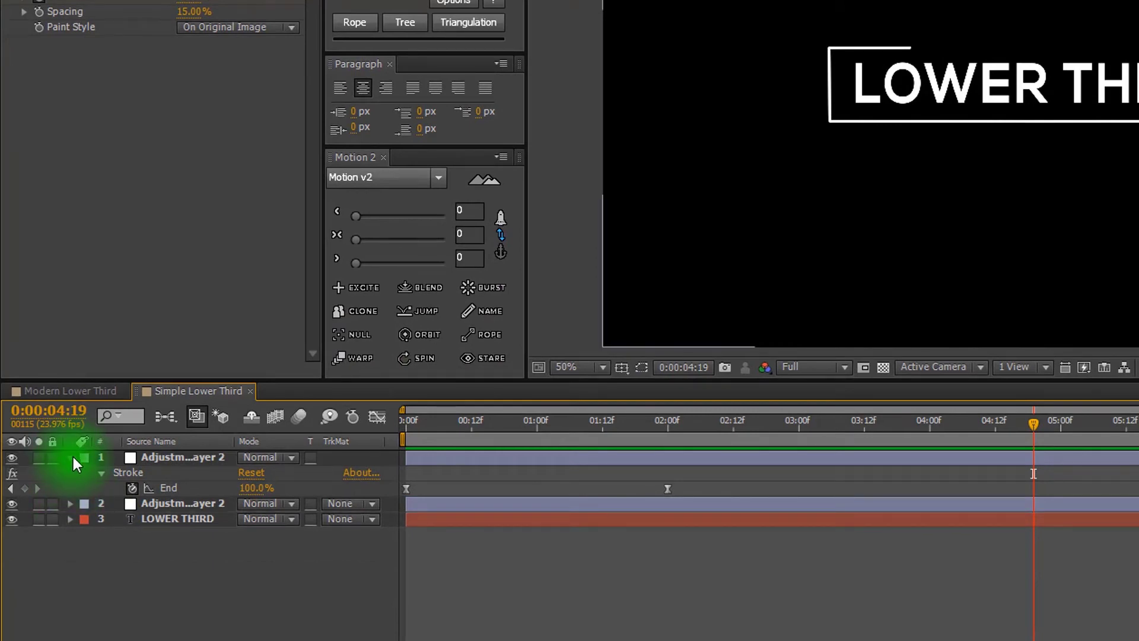
{"action": "left_click", "coordinate": [71, 456]}
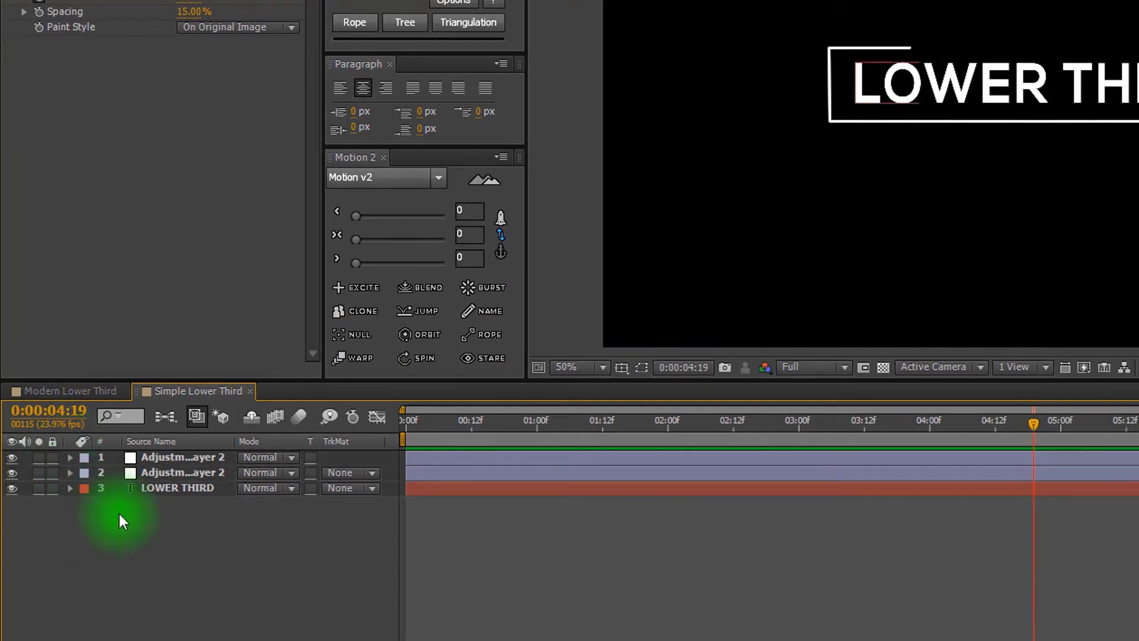
{"action": "left_click", "coordinate": [176, 485]}
{"action": "key", "text": "p"}
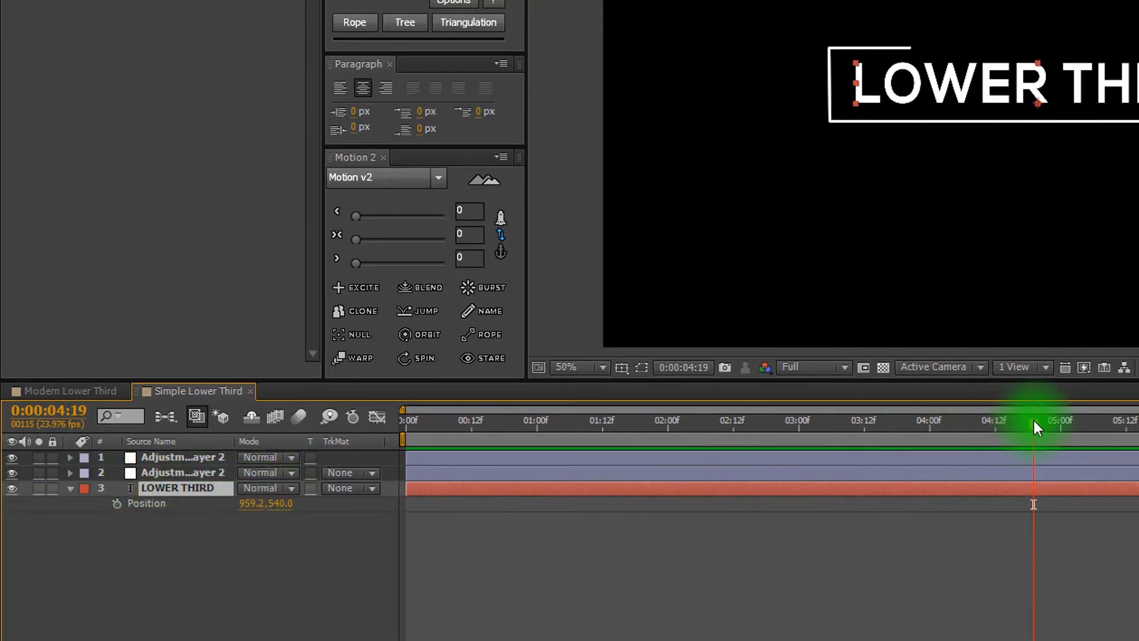
{"action": "mouse_move", "coordinate": [1034, 421]}
{"action": "left_mouse_down"}
{"action": "mouse_move", "coordinate": [513, 439]}
{"action": "mouse_move", "coordinate": [588, 445]}
{"action": "mouse_move", "coordinate": [552, 476]}
{"action": "mouse_move", "coordinate": [582, 482]}
{"action": "left_mouse_up"}
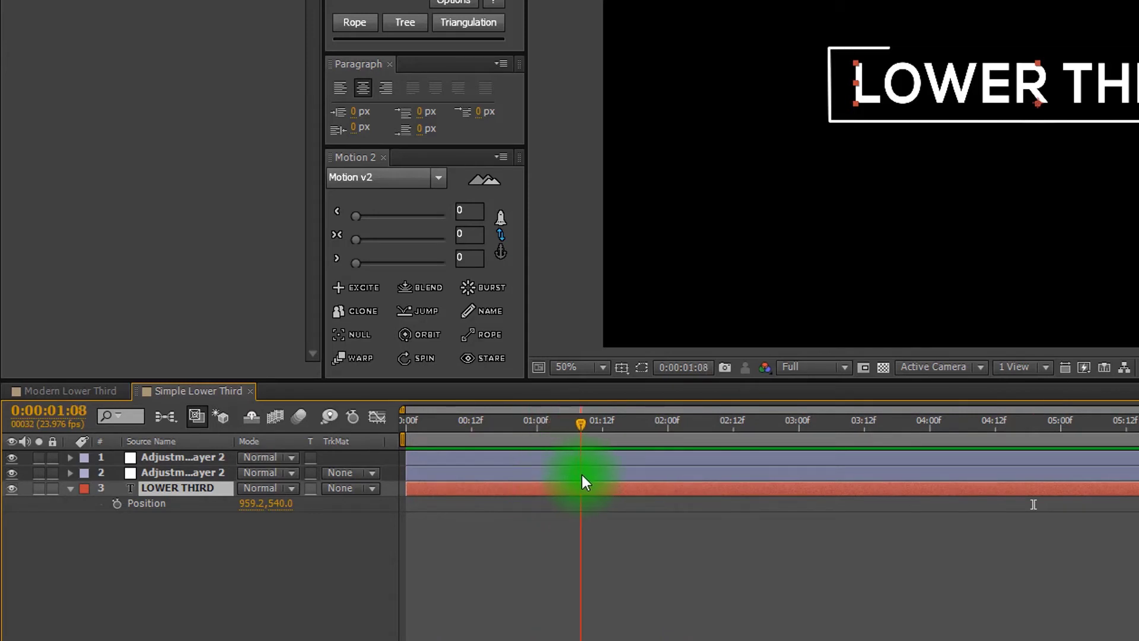
{"action": "left_click", "coordinate": [118, 504]}
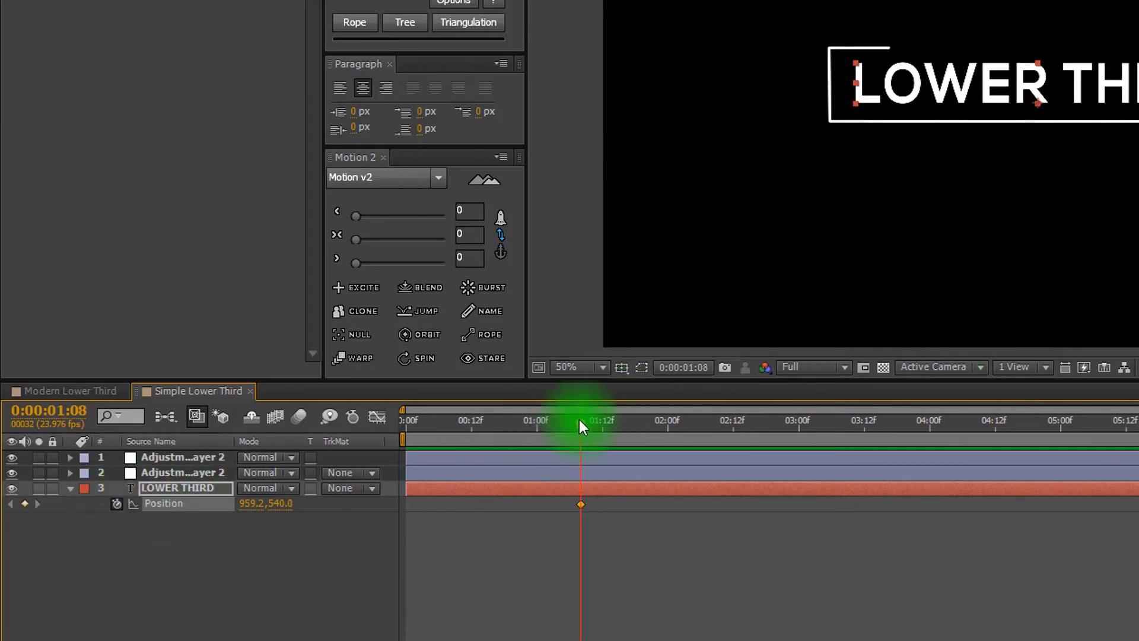
{"action": "mouse_move", "coordinate": [579, 420]}
{"action": "left_mouse_down"}
{"action": "mouse_move", "coordinate": [447, 435]}
{"action": "mouse_move", "coordinate": [436, 448]}
{"action": "left_mouse_up"}
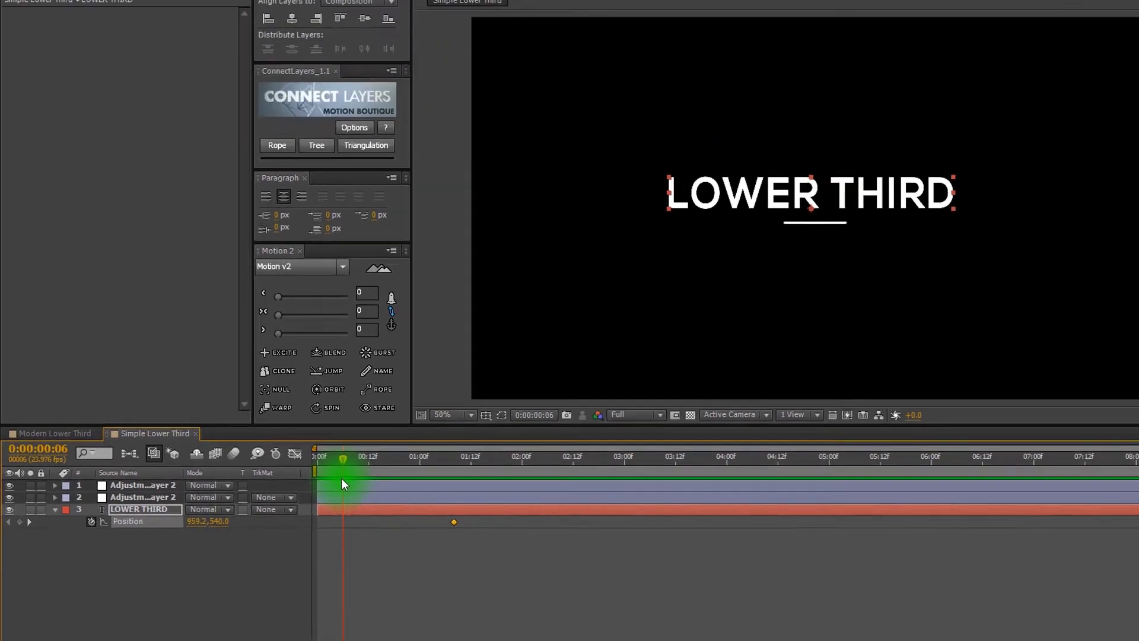
- Near 0:00:00:13, nudge LOWER THIRD down to 959.2, 690.0 so it rises into place
{"action": "left_click_drag", "start_coordinate": [343, 484], "coordinate": [354, 492]}
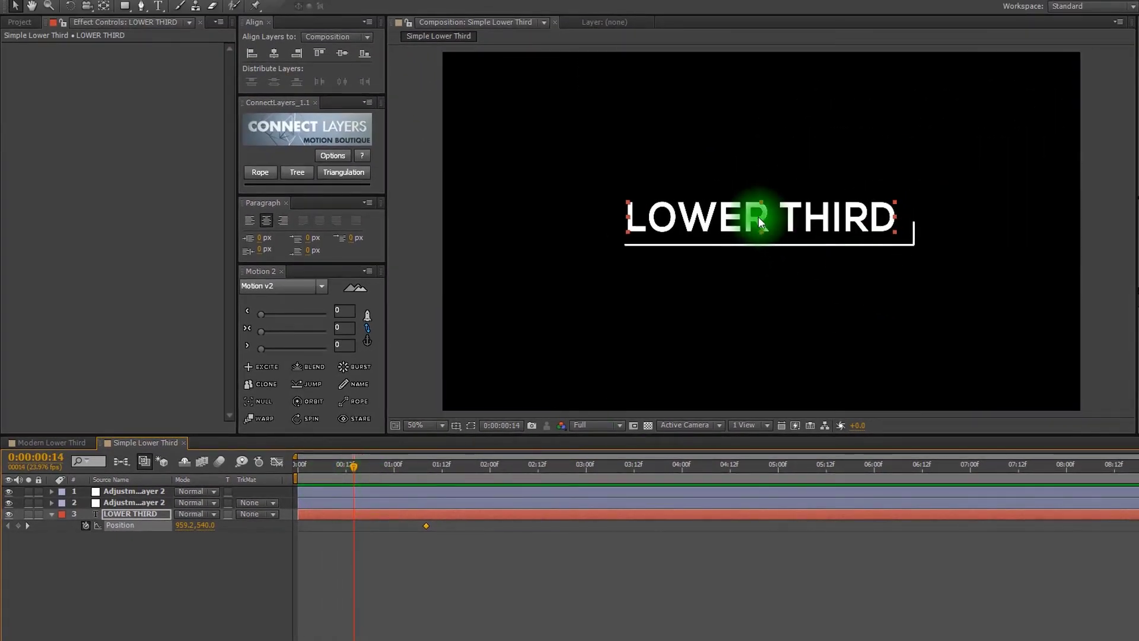
{"action": "left_click", "coordinate": [770, 245]}
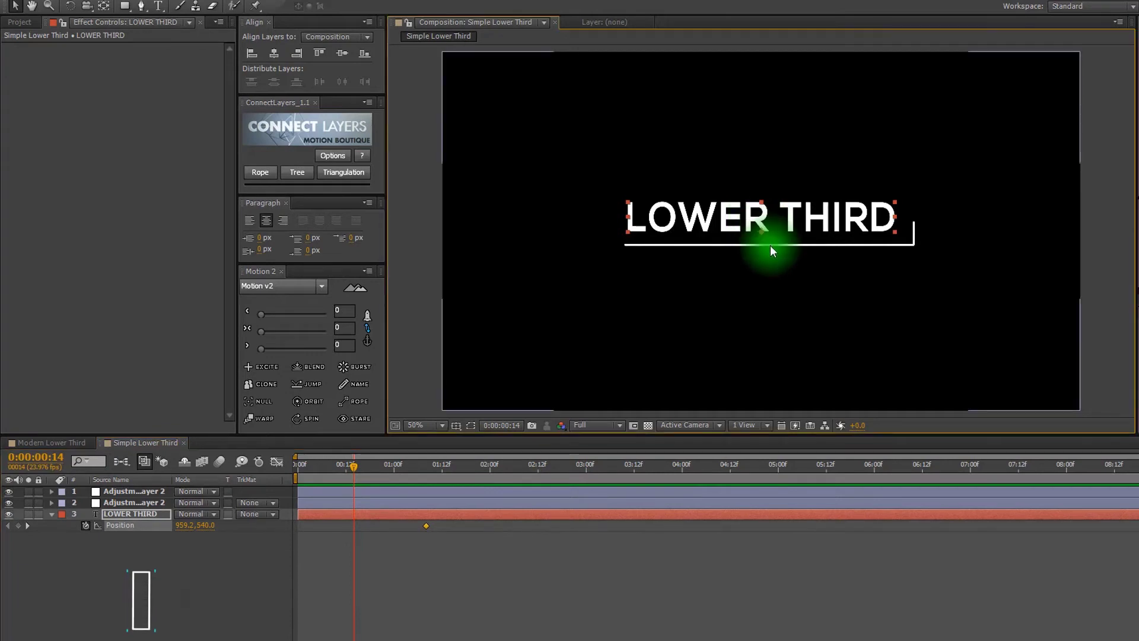
{"action": "key", "text": "shift+Down"}
{"action": "key", "text": "shift+Down"}
{"action": "key", "text": "shift+Down"}
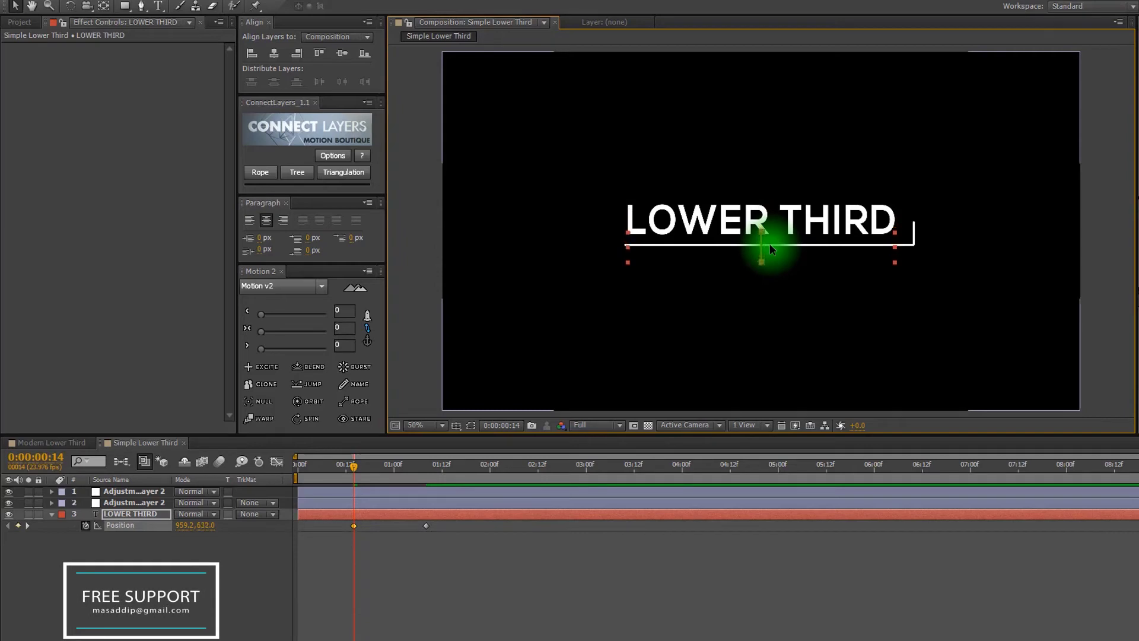
{"action": "key", "text": "shift+Down"}
{"action": "key", "text": "shift+Down"}
{"action": "key", "text": "shift+Down"}
{"action": "key", "text": "Down"}
{"action": "key", "text": "Down"}
{"action": "key", "text": "shift+Down"}
{"action": "key", "text": "shift+Down"}
{"action": "key", "text": "shift+Down"}
{"action": "key", "text": "Down"}
{"action": "key", "text": "Down"}
{"action": "key", "text": "Down"}
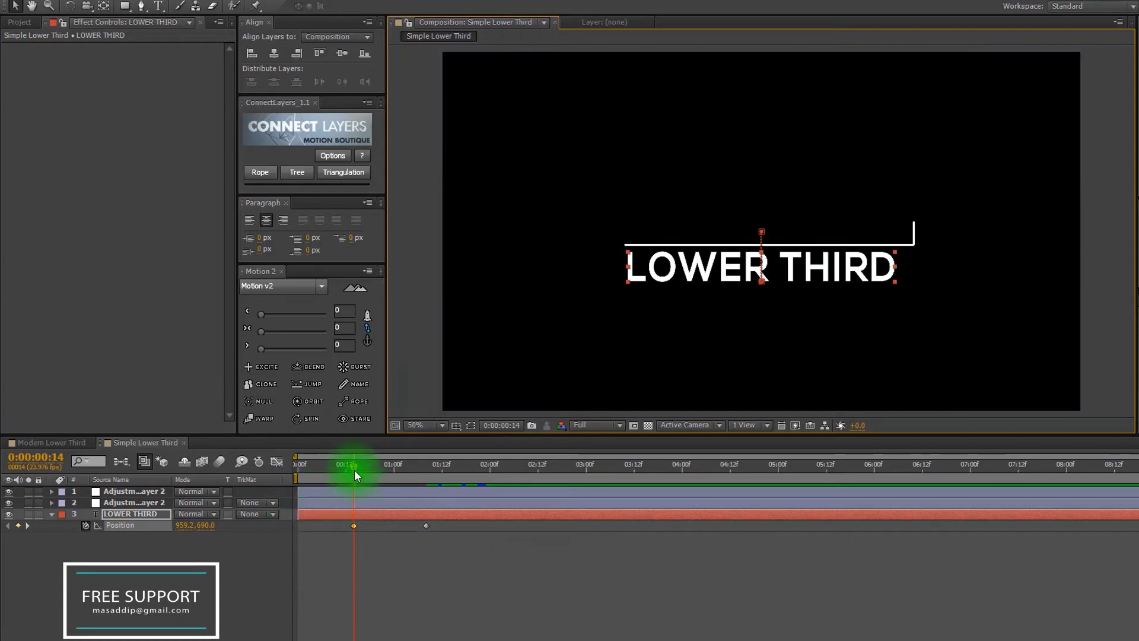
{"action": "mouse_move", "coordinate": [354, 468]}
{"action": "left_mouse_down"}
{"action": "mouse_move", "coordinate": [312, 471]}
{"action": "mouse_move", "coordinate": [525, 485]}
{"action": "mouse_move", "coordinate": [504, 475]}
{"action": "mouse_move", "coordinate": [355, 492]}
{"action": "left_mouse_up"}
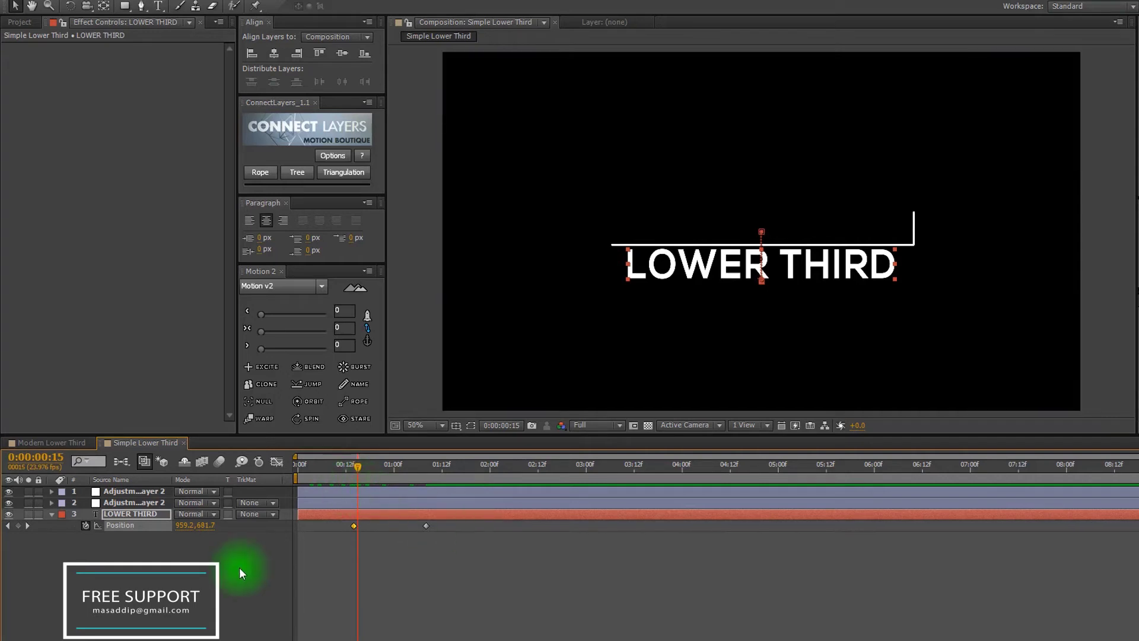
- Draw a white rectangle bar over the LOWER THIRD title as Shape Layer 1, then collapse it
{"action": "left_click", "coordinate": [204, 569]}
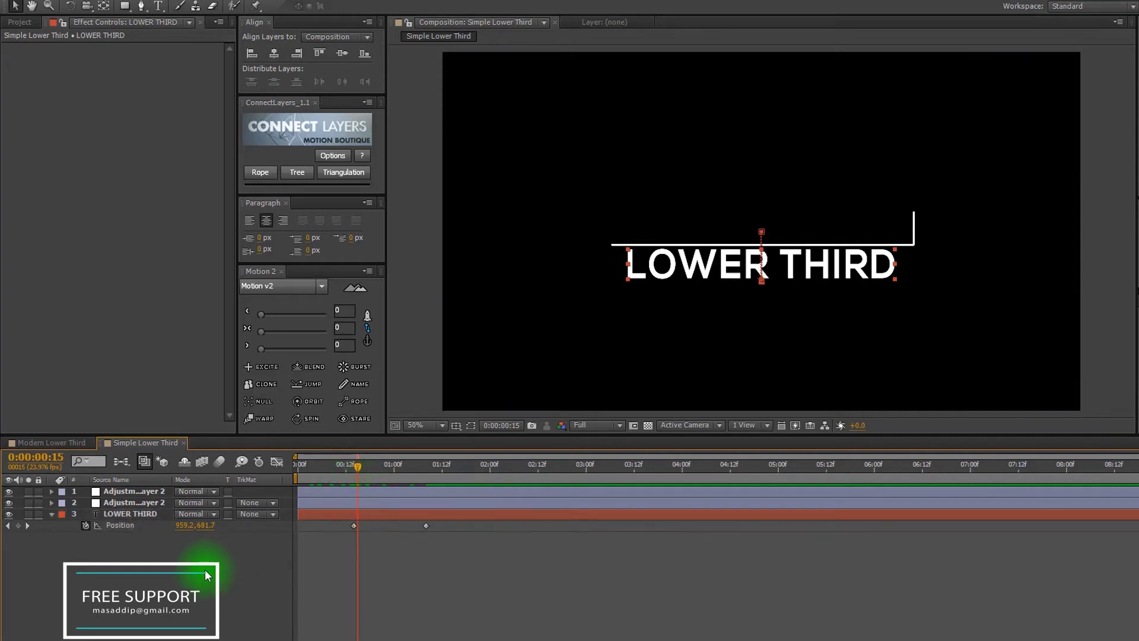
{"action": "left_click", "coordinate": [127, 7]}
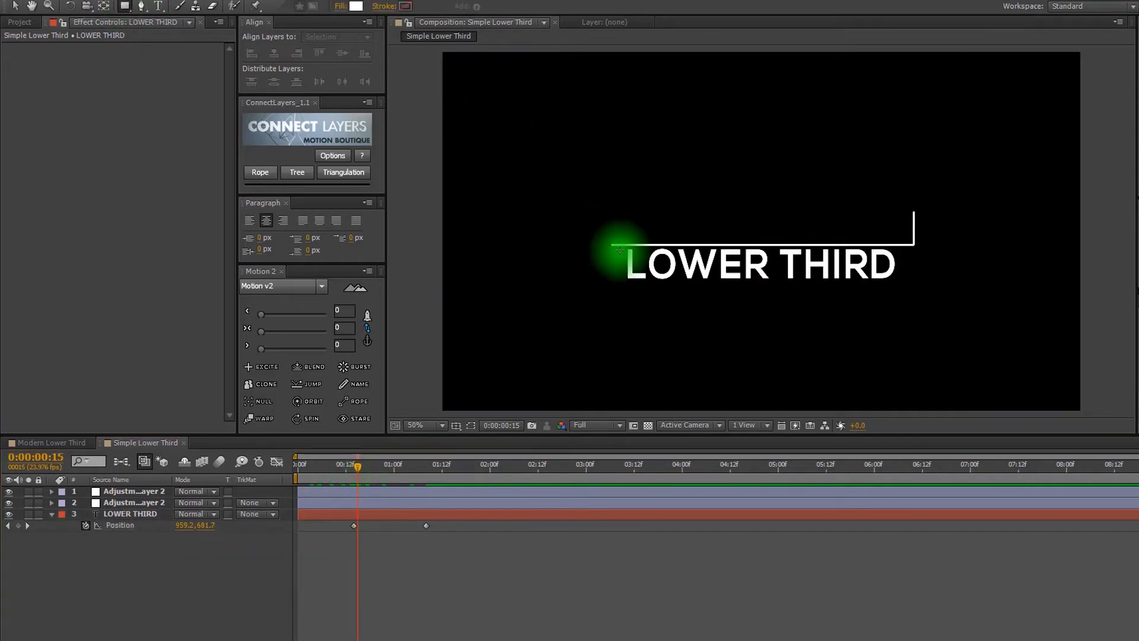
{"action": "left_click_drag", "start_coordinate": [614, 246], "coordinate": [688, 287]}
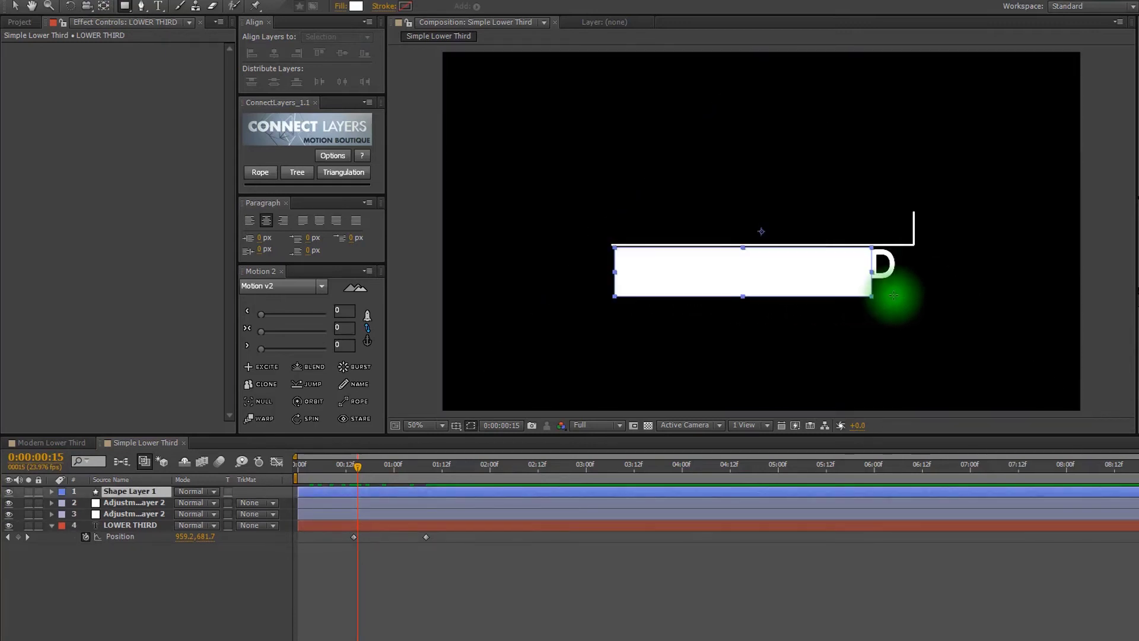
{"action": "left_click_drag", "start_coordinate": [868, 296], "coordinate": [914, 288]}
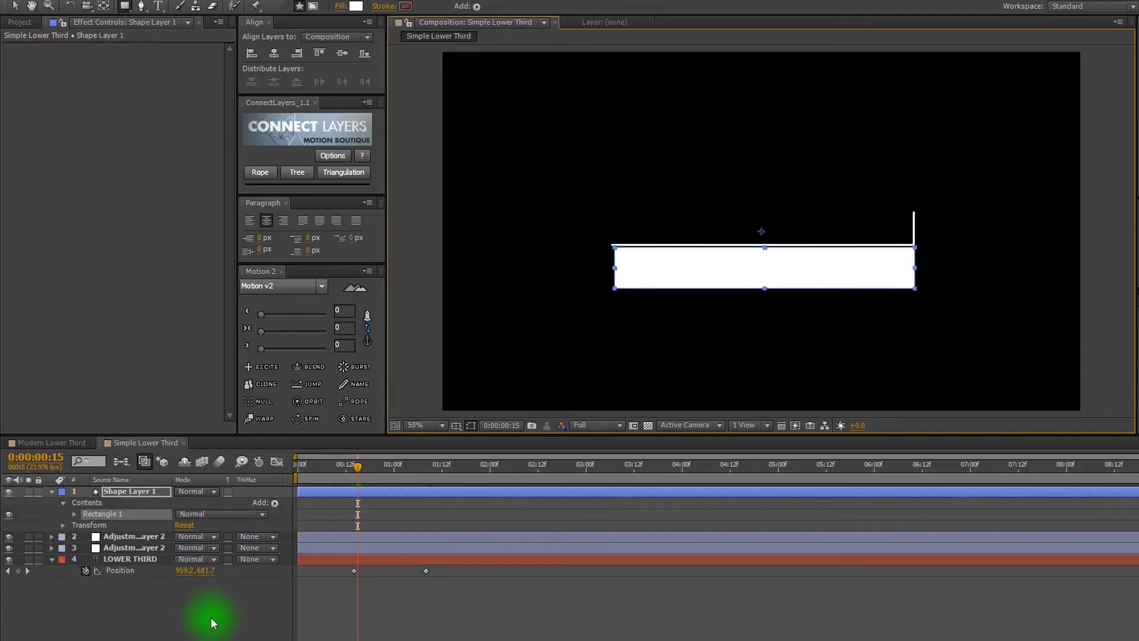
{"action": "left_click", "coordinate": [165, 613]}
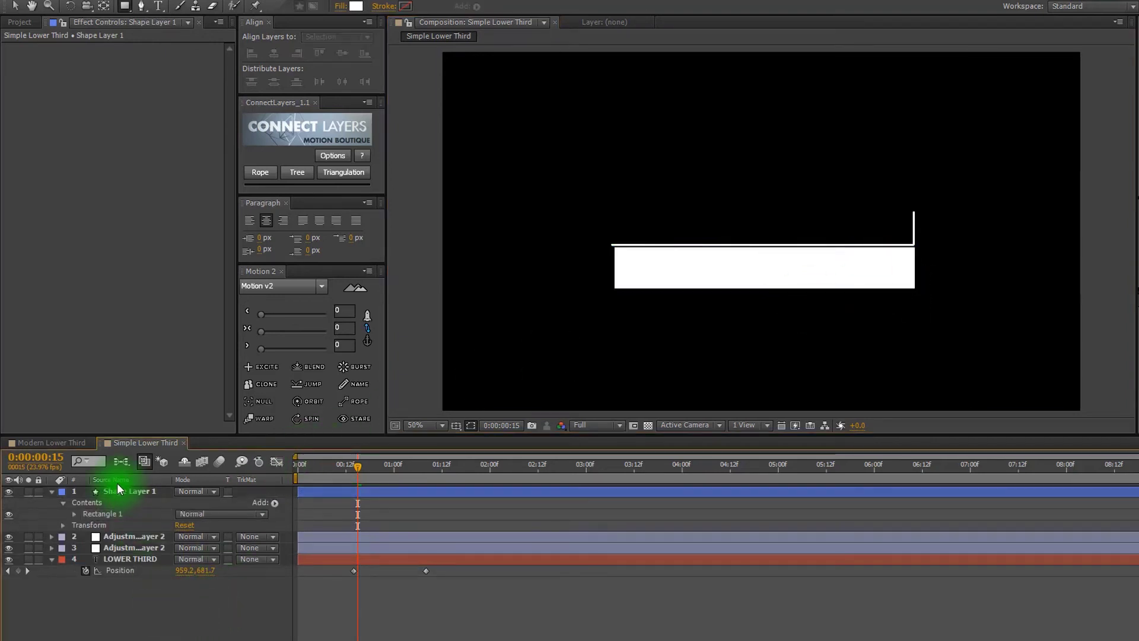
{"action": "left_click", "coordinate": [51, 491]}
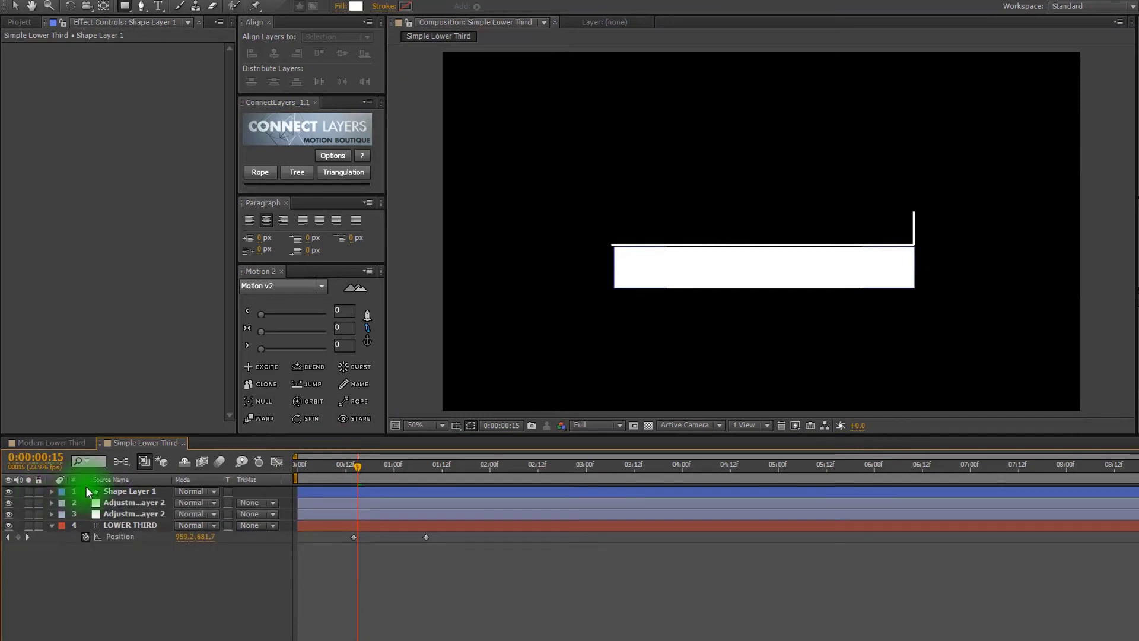
{"action": "left_click", "coordinate": [113, 490]}
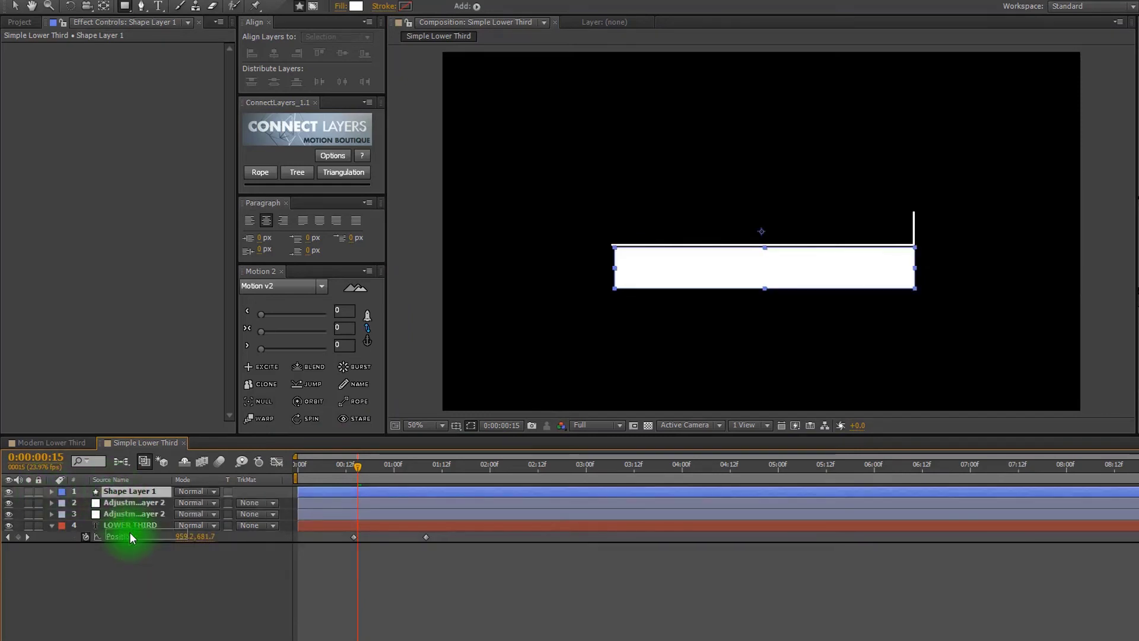
- Move Shape Layer 1 above LOWER THIRD and set LOWER THIRD's track matte to Alpha Inverted Matte
{"action": "left_click_drag", "start_coordinate": [122, 510], "coordinate": [127, 521]}
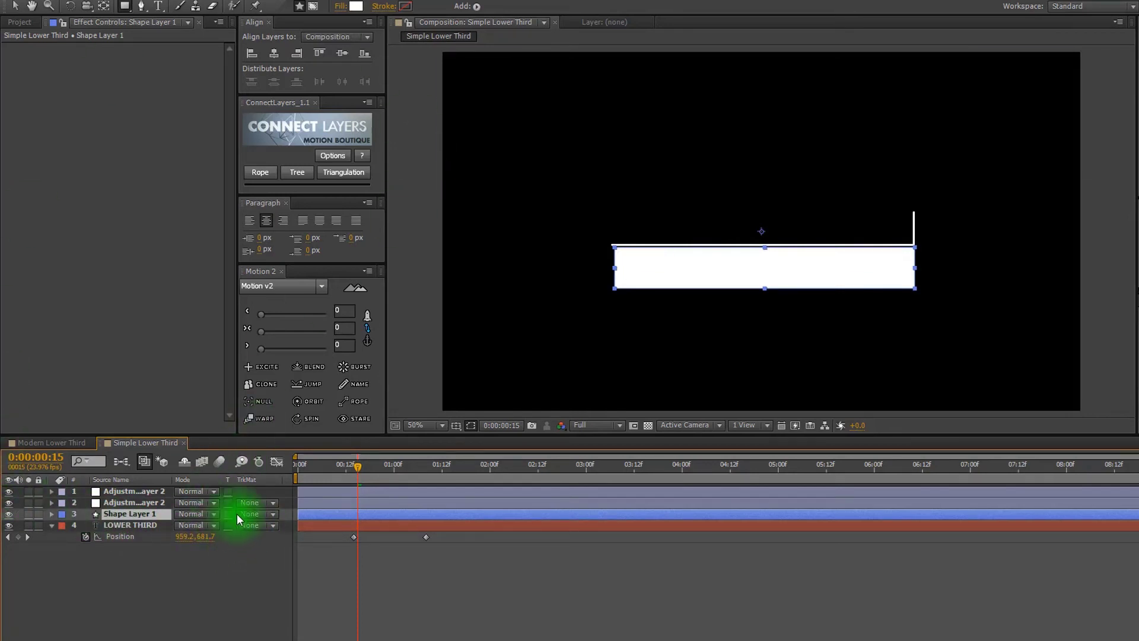
{"action": "key", "text": "F4"}
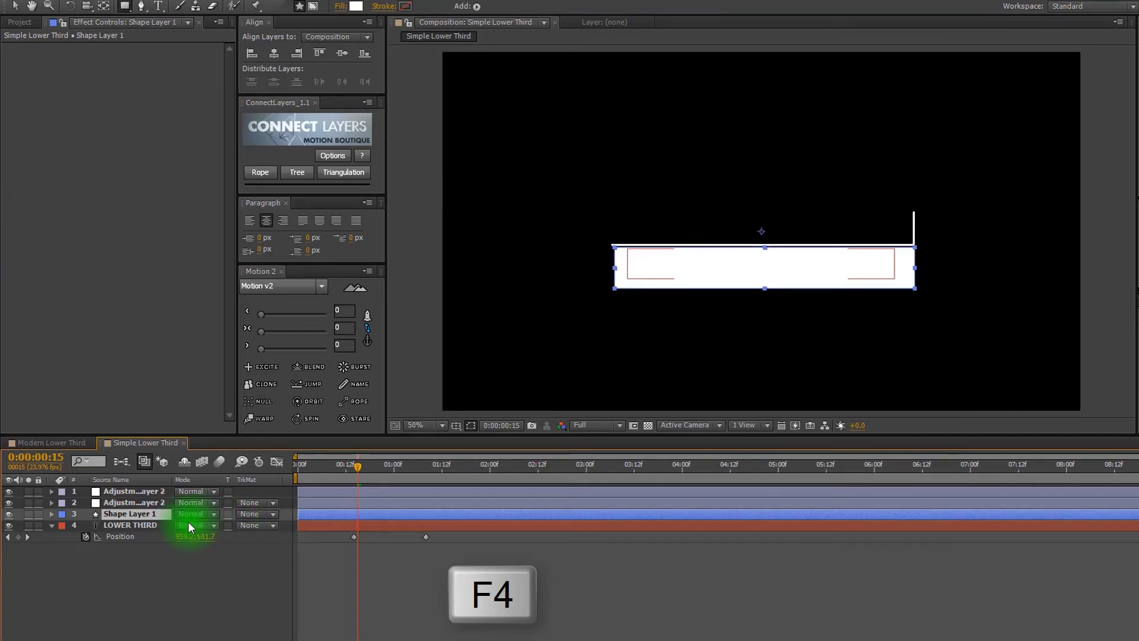
{"action": "left_click", "coordinate": [146, 525]}
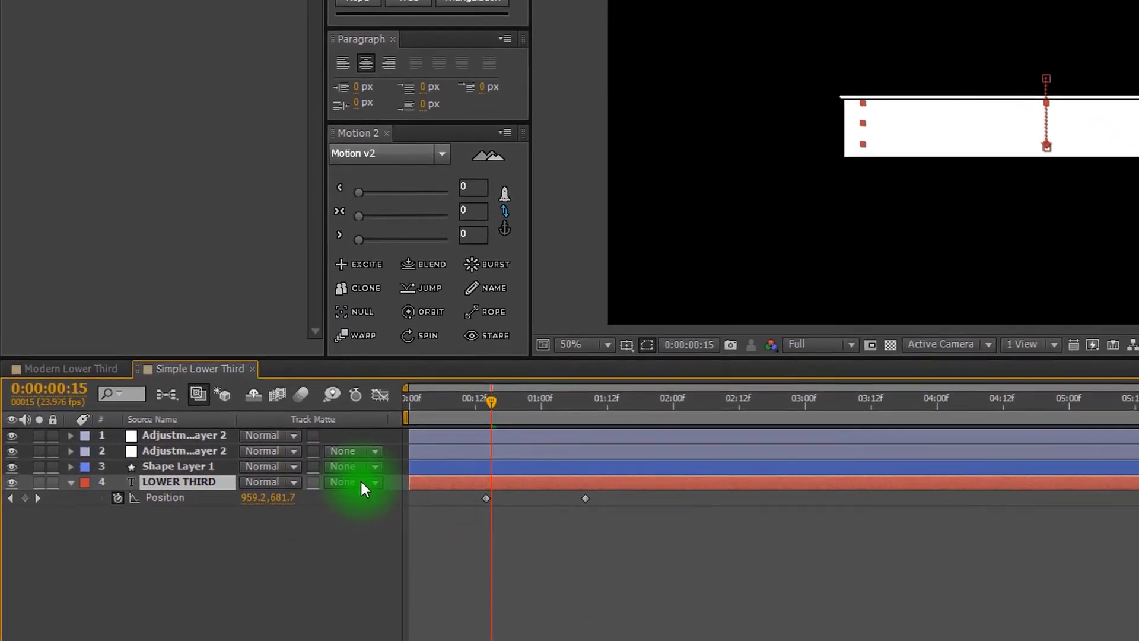
{"action": "left_click", "coordinate": [296, 511]}
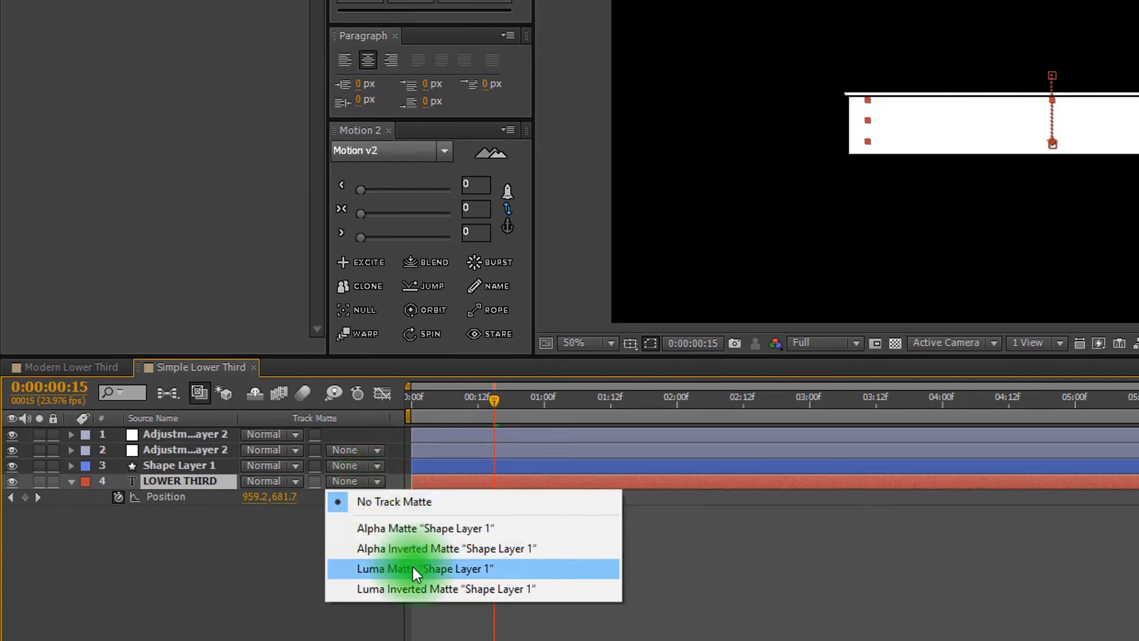
{"action": "left_click", "coordinate": [414, 549]}
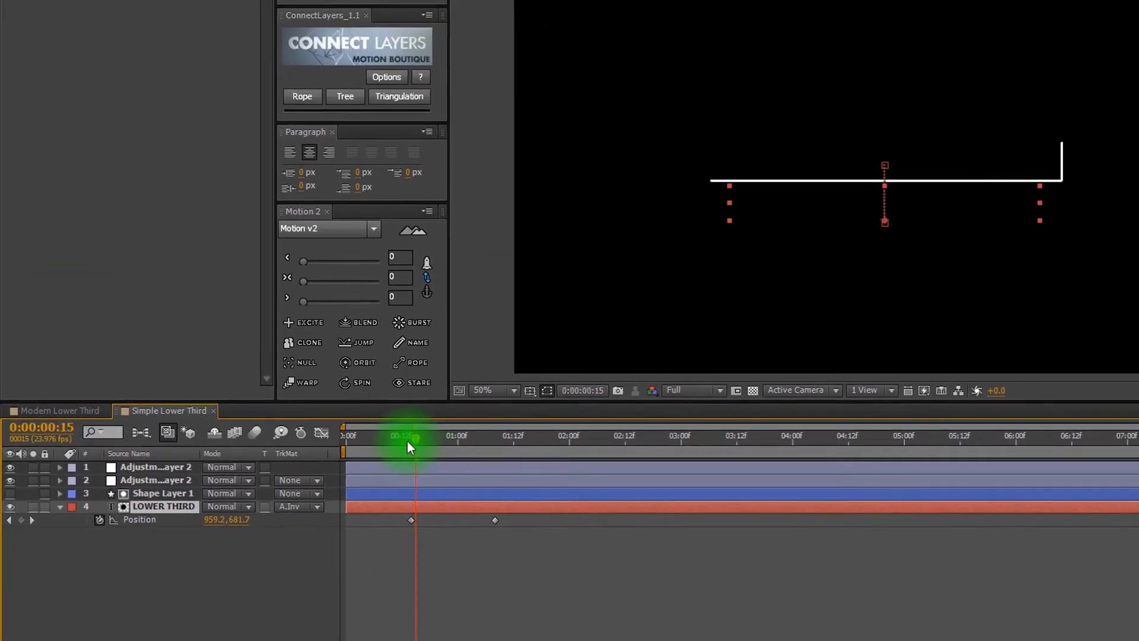
- Scrub and play back the title rising from behind the line, stopping at 0:00:01:21
{"action": "left_click_drag", "start_coordinate": [407, 445], "coordinate": [513, 454]}
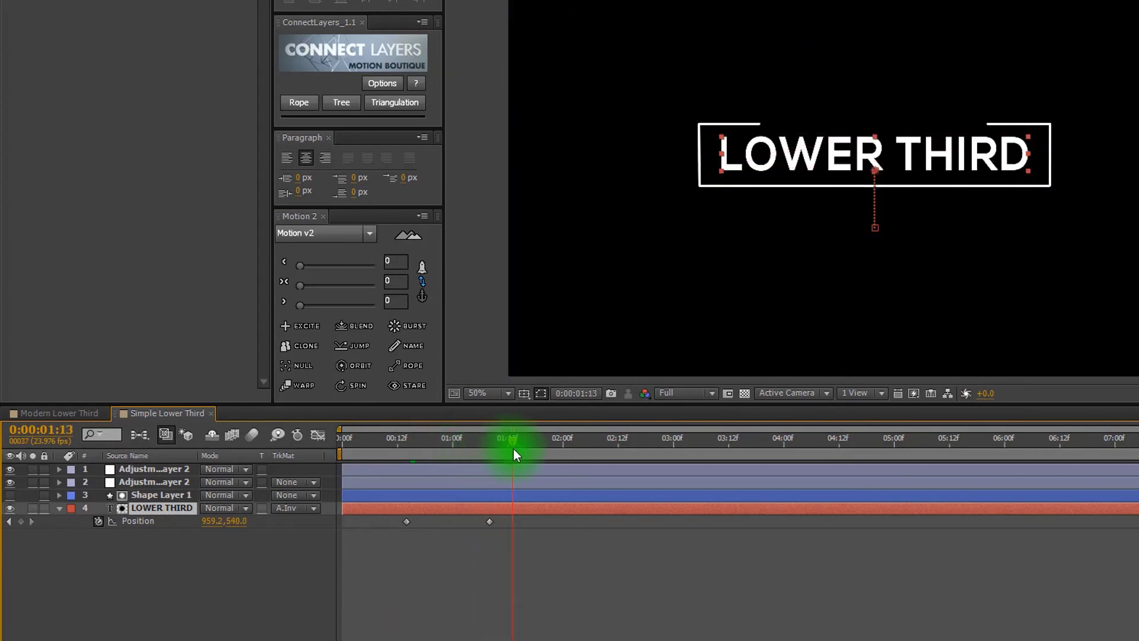
{"action": "left_click", "coordinate": [279, 579]}
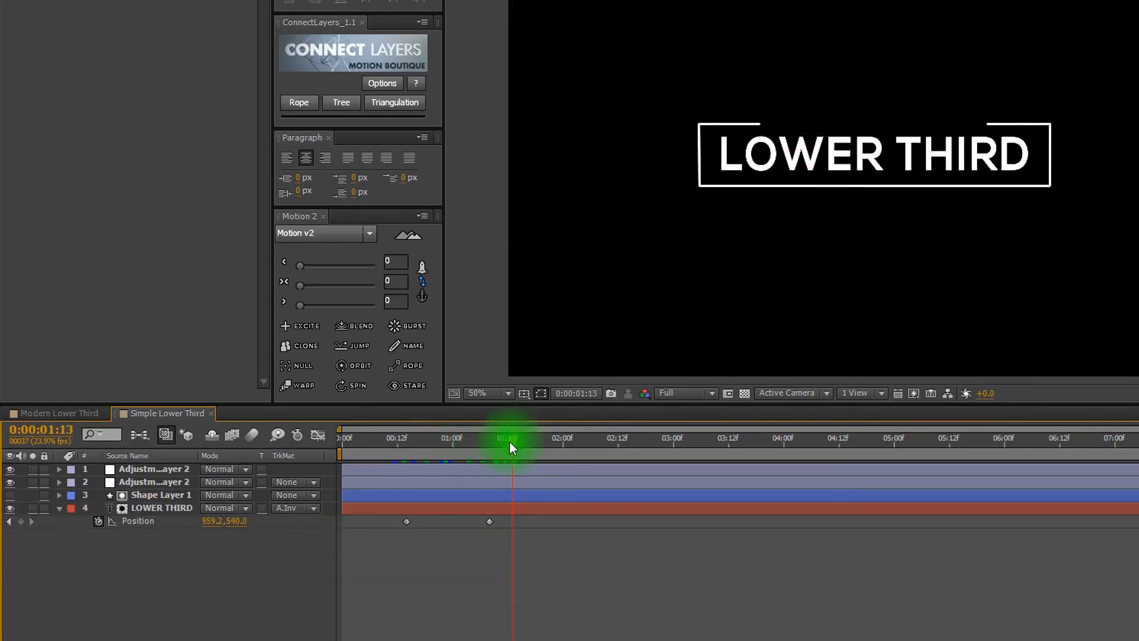
{"action": "left_click_drag", "start_coordinate": [516, 441], "coordinate": [391, 454]}
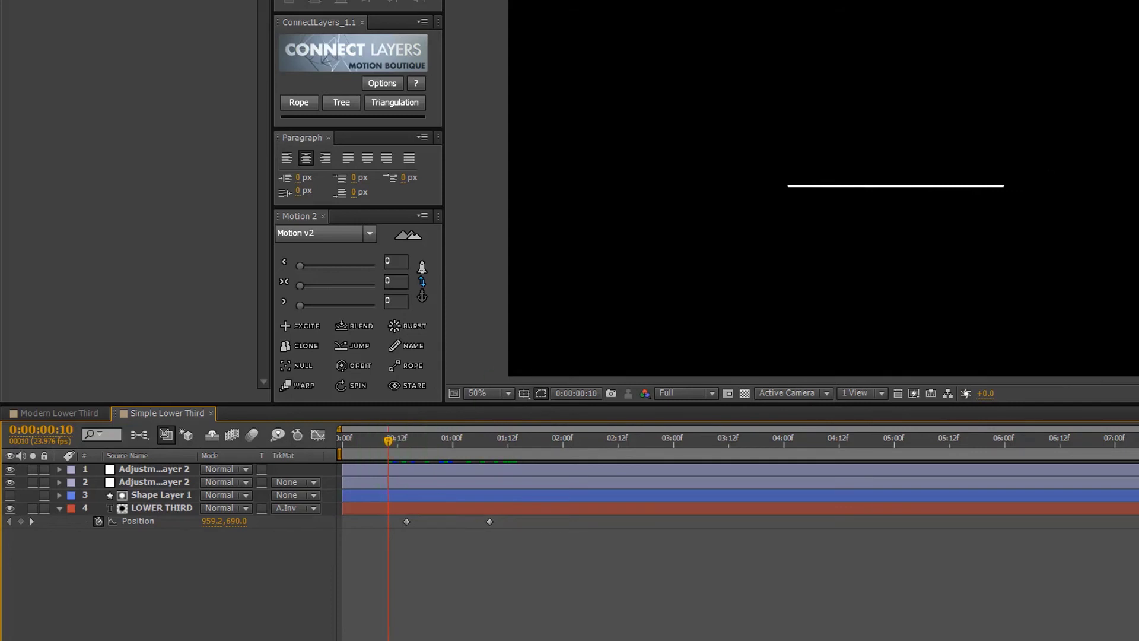
{"action": "key", "text": "space"}
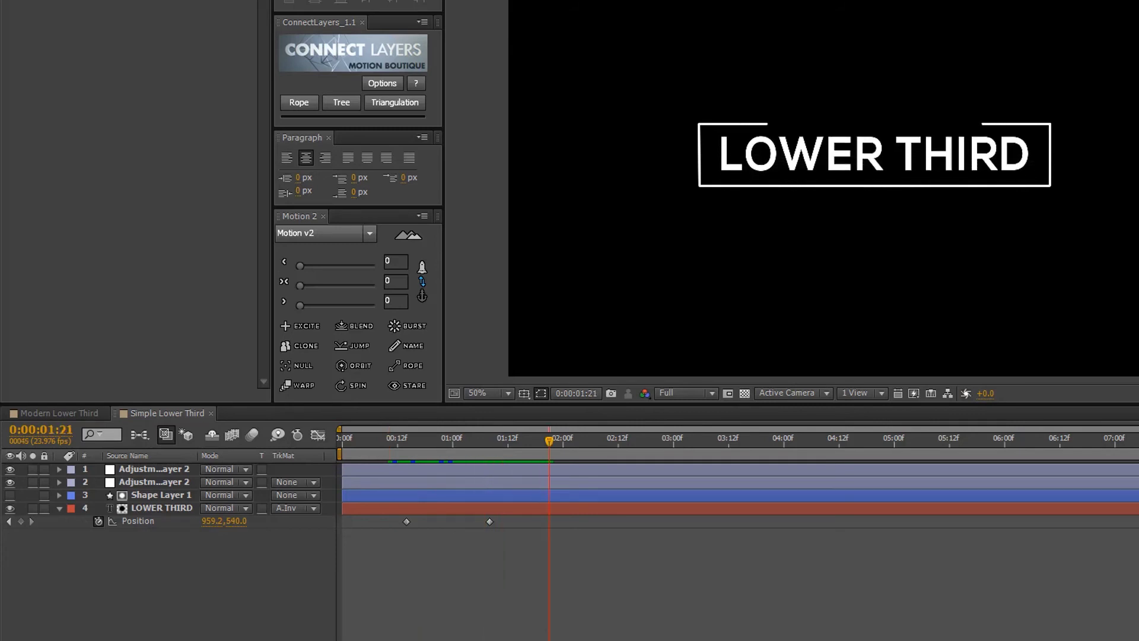
{"action": "left_click", "coordinate": [57, 509]}
- Create a new text layer from the timeline's context menu and type 'SIMPLE & COOL'
{"action": "right_click", "coordinate": [137, 571]}
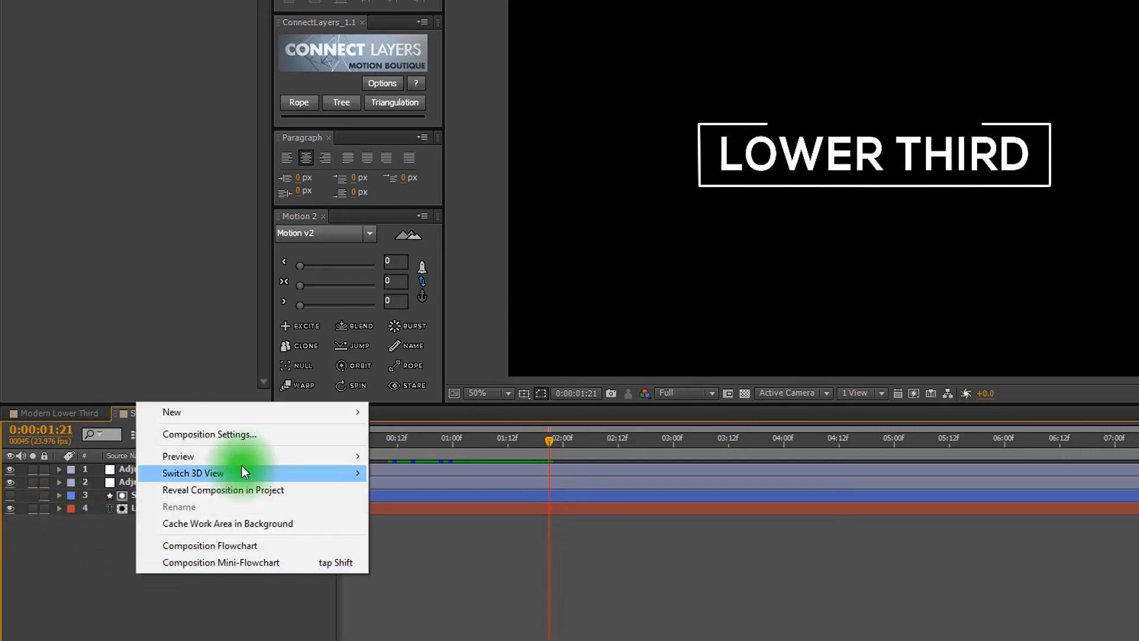
{"action": "mouse_move", "coordinate": [265, 412]}
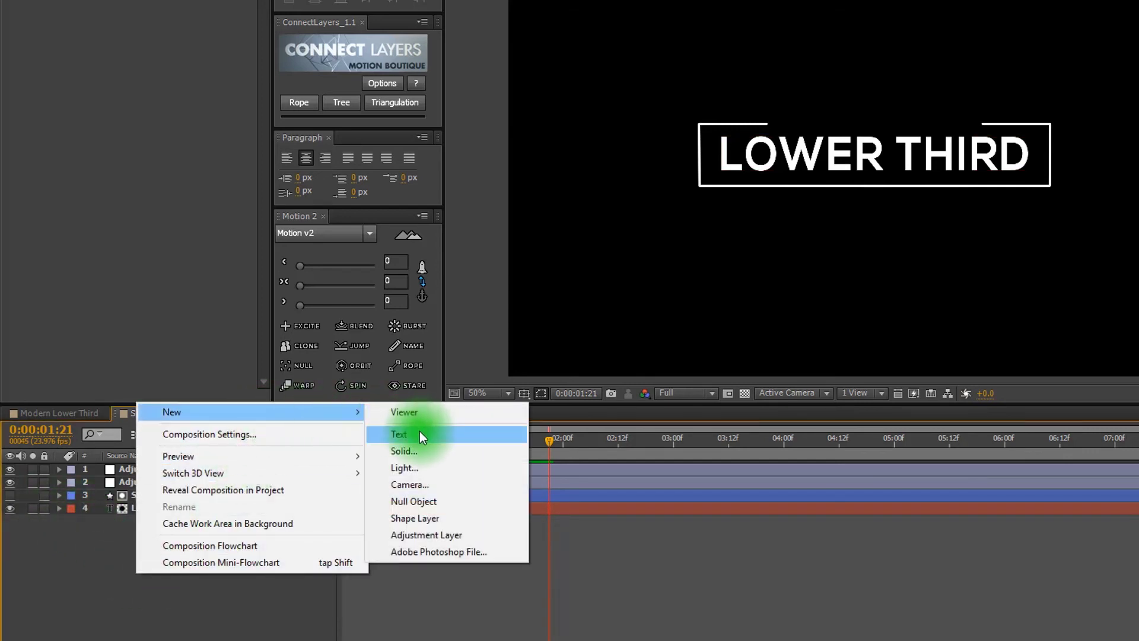
{"action": "left_click", "coordinate": [419, 435]}
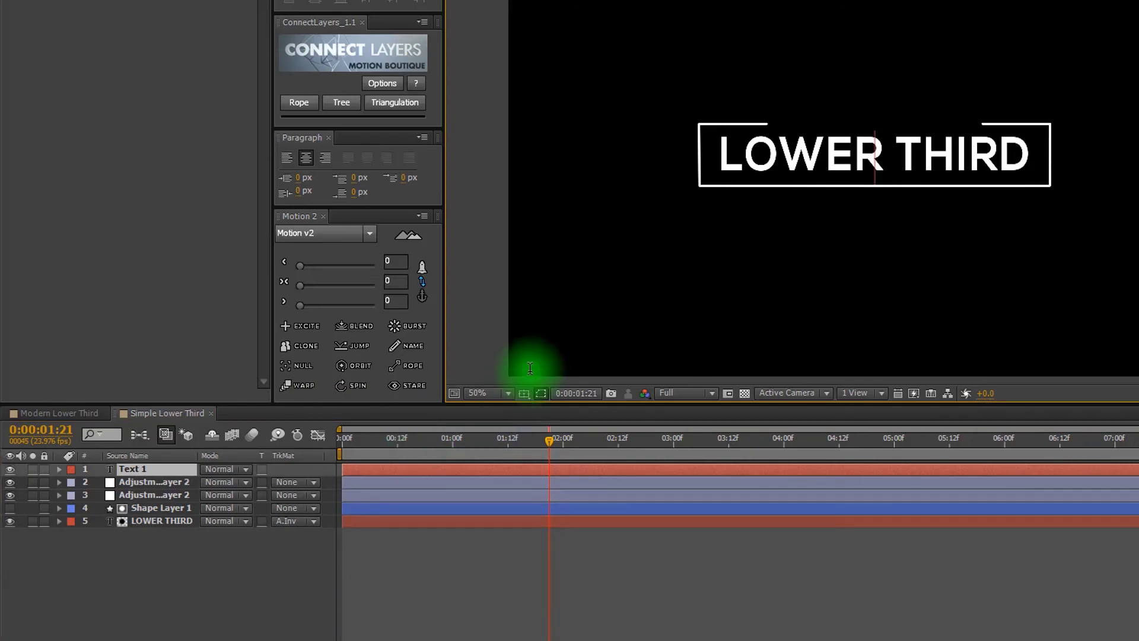
{"action": "type", "text": "SIMPLE "}
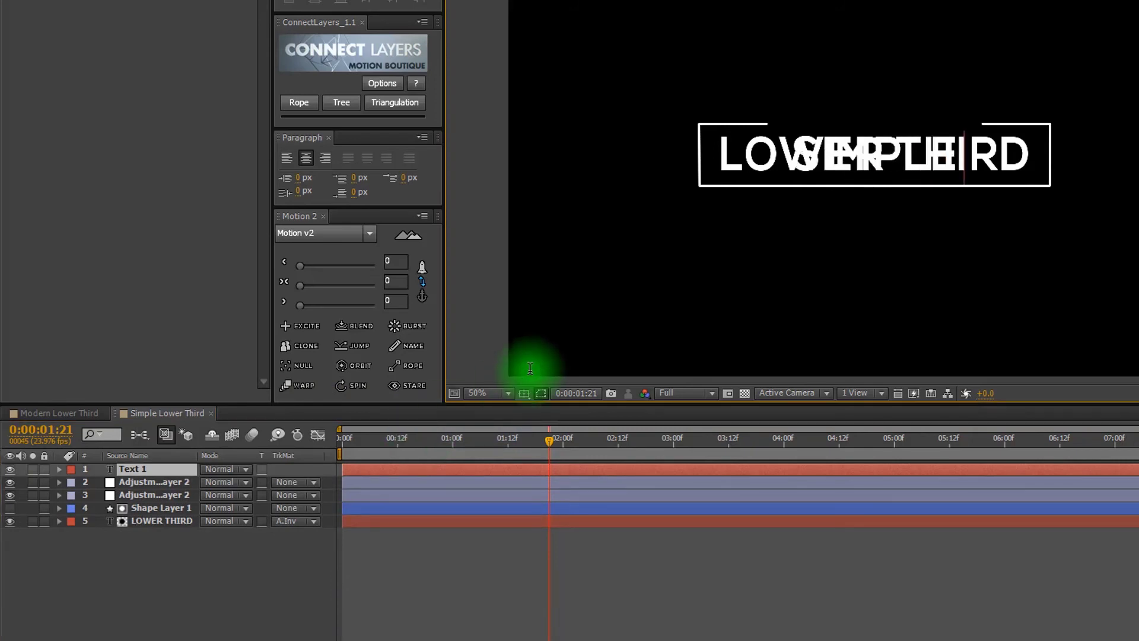
{"action": "type", "text": "L"}
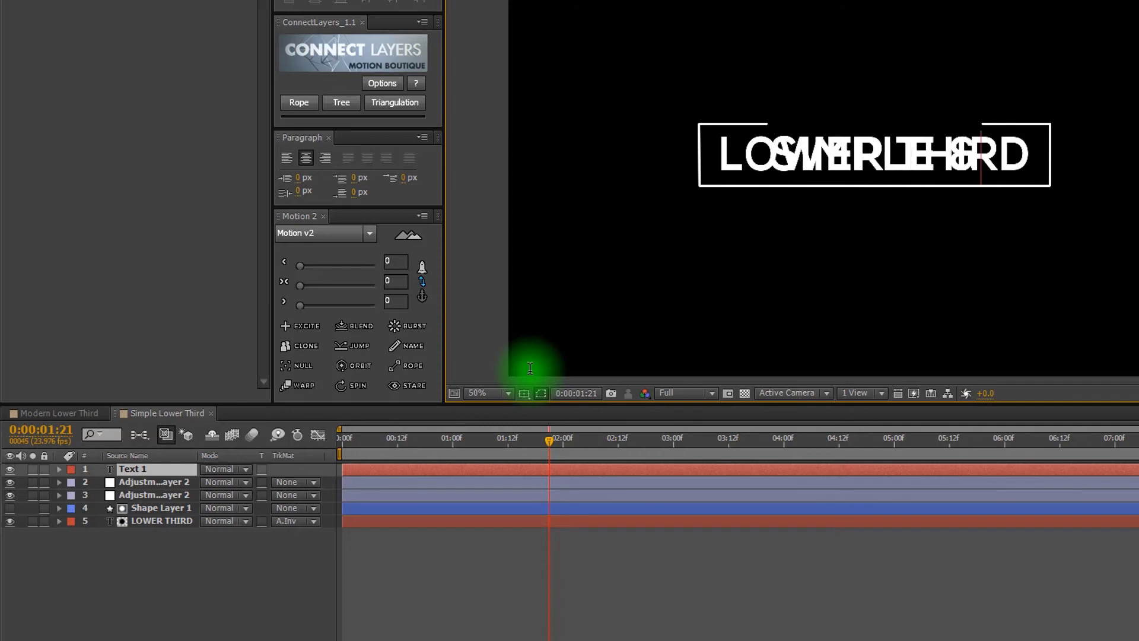
{"action": "type", "text": "OWER"}
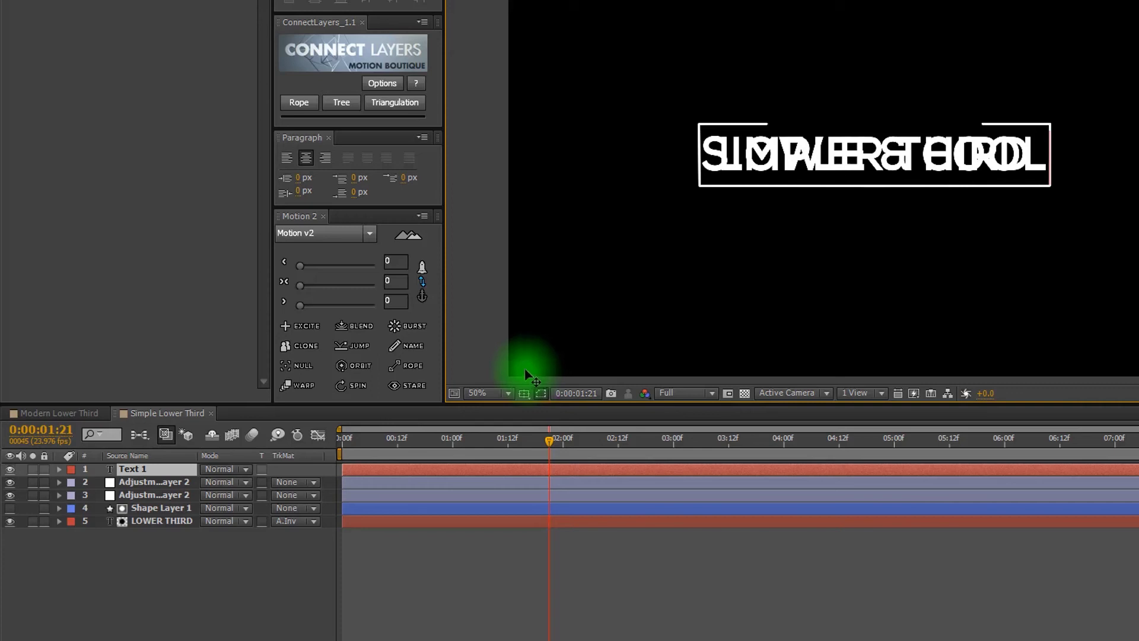
{"action": "key", "text": "Escape"}
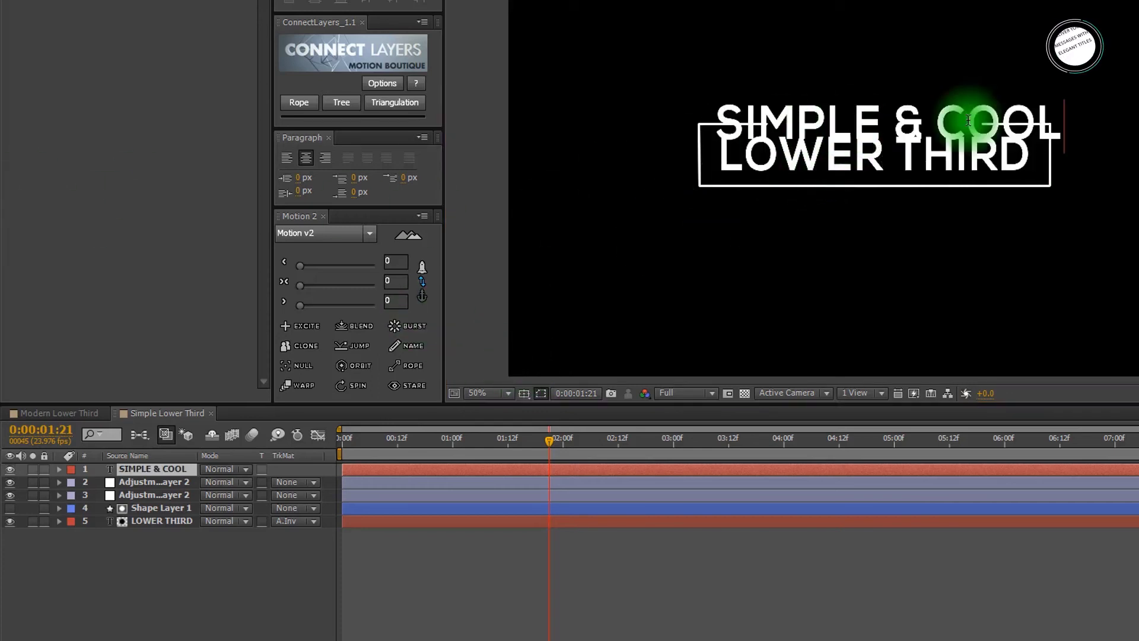
- Shrink the font size of both the SIMPLE & COOL subtitle and the LOWER THIRD title
{"action": "double_click", "coordinate": [959, 145]}
{"action": "key", "text": "ctrl+shift+comma"}
{"action": "key", "text": "ctrl+shift+comma"}
{"action": "key", "text": "ctrl+shift+comma"}
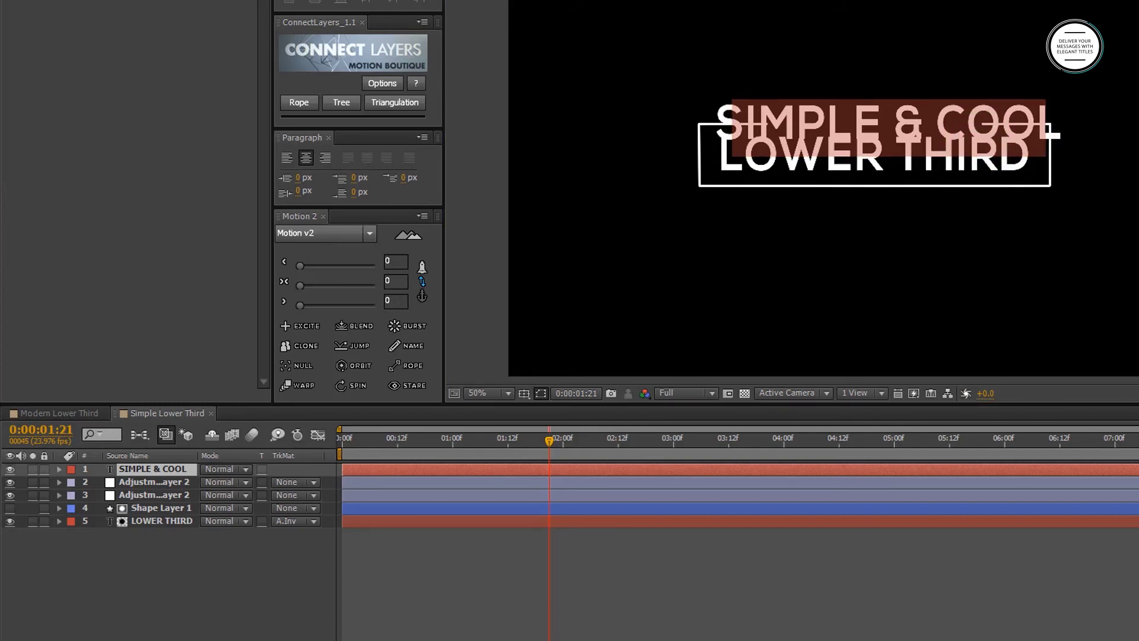
{"action": "key", "text": "ctrl+shift+comma"}
{"action": "key", "text": "ctrl+shift+comma"}
{"action": "key", "text": "ctrl+shift+comma"}
{"action": "key", "text": "ctrl+shift+comma"}
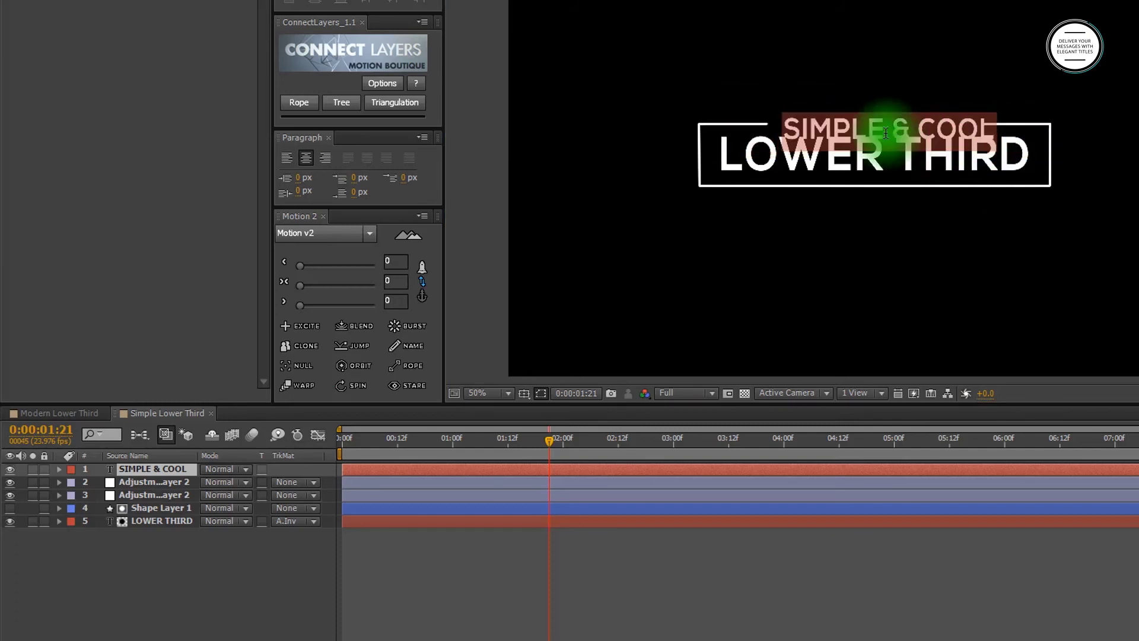
{"action": "left_click", "coordinate": [880, 124]}
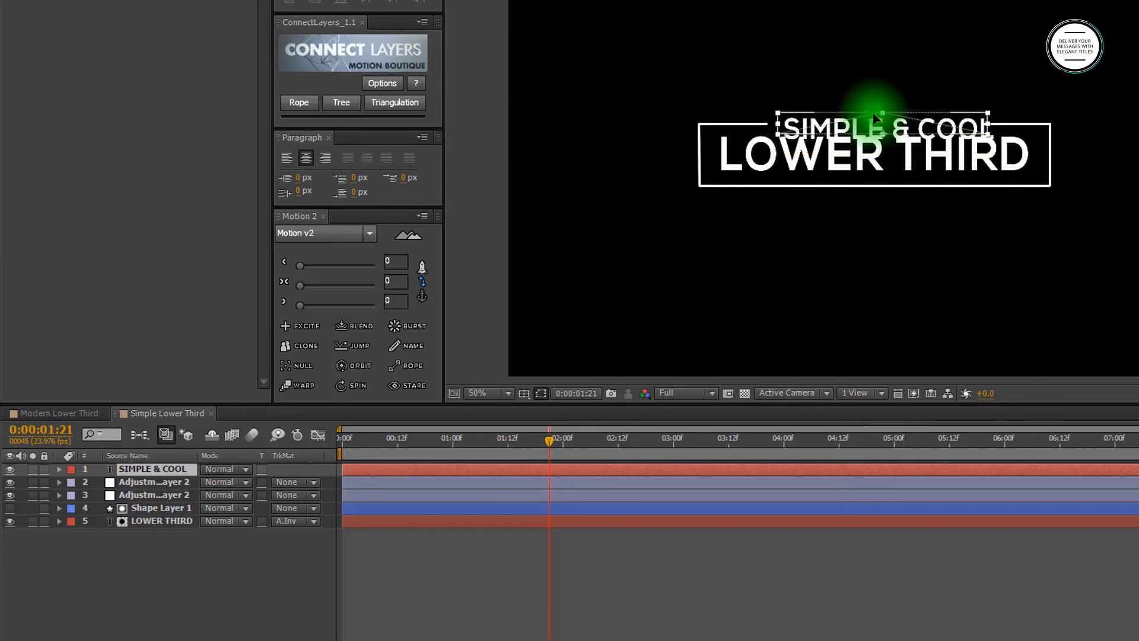
{"action": "double_click", "coordinate": [871, 115]}
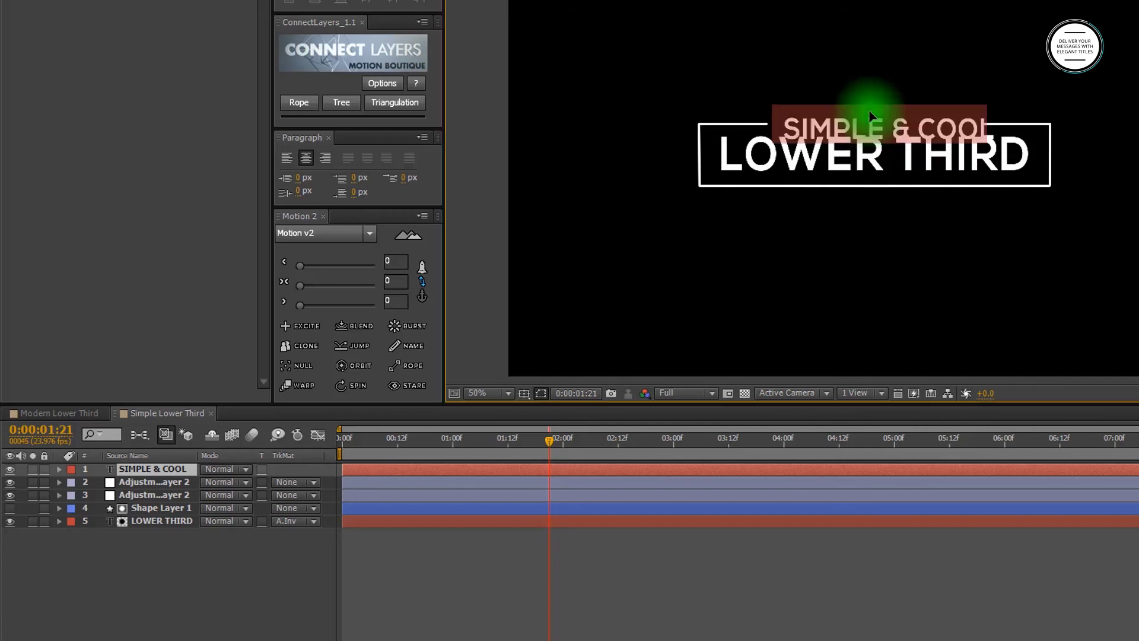
{"action": "key", "text": "ctrl+shift+comma"}
{"action": "key", "text": "ctrl+shift+comma"}
{"action": "key", "text": "ctrl+shift+comma"}
{"action": "key", "text": "ctrl+shift+comma"}
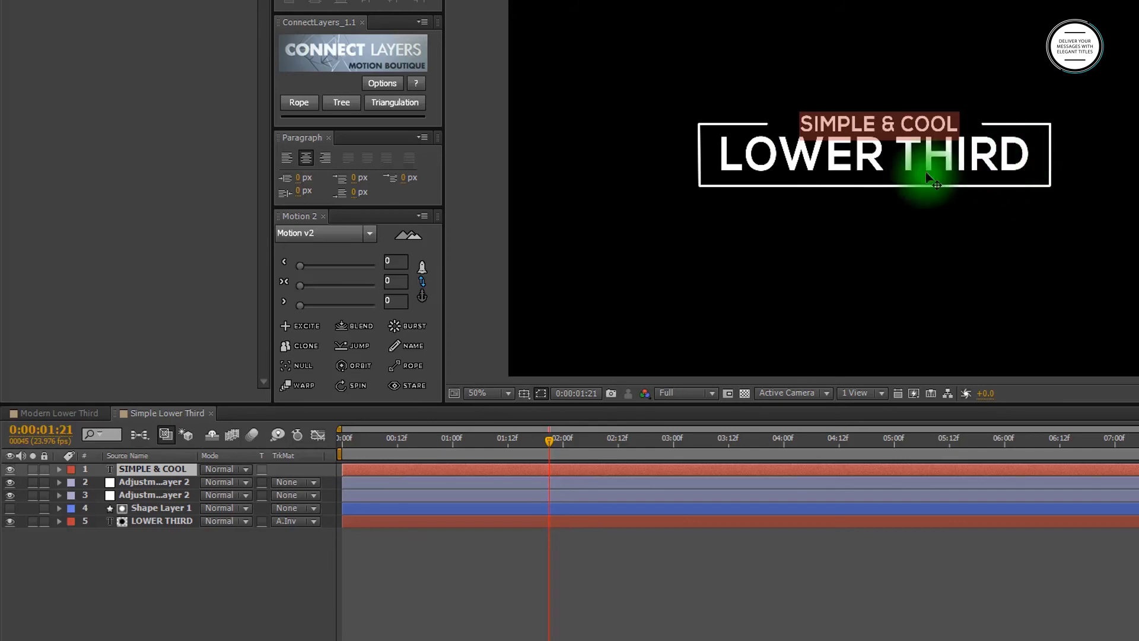
{"action": "left_click", "coordinate": [184, 522]}
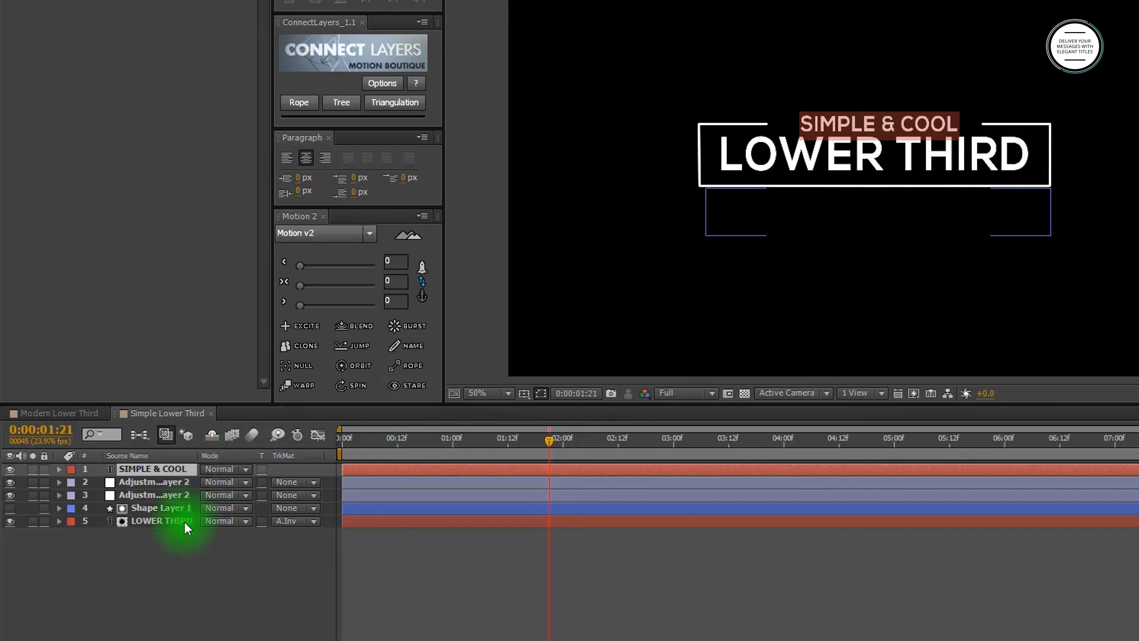
{"action": "double_click", "coordinate": [1012, 157]}
{"action": "key", "text": "ctrl+shift+comma"}
{"action": "key", "text": "ctrl+shift+comma"}
{"action": "key", "text": "ctrl+shift+comma"}
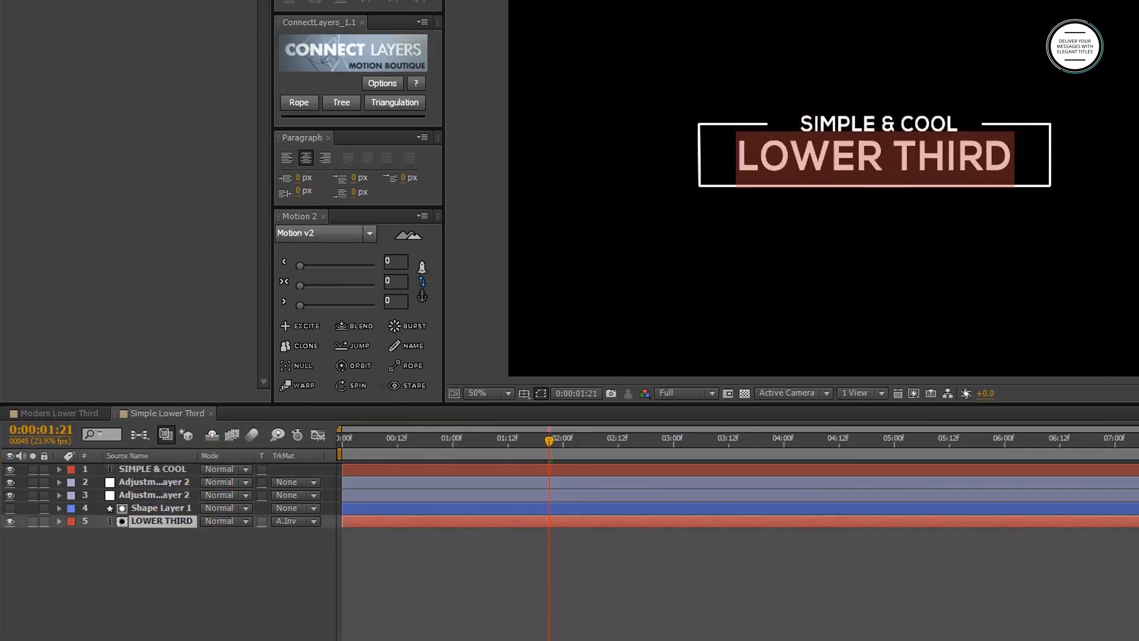
{"action": "left_click", "coordinate": [287, 595]}
- Remove a stray empty text layer and give SIMPLE & COOL a thin, light sans-serif font
{"action": "left_click", "coordinate": [155, 472]}
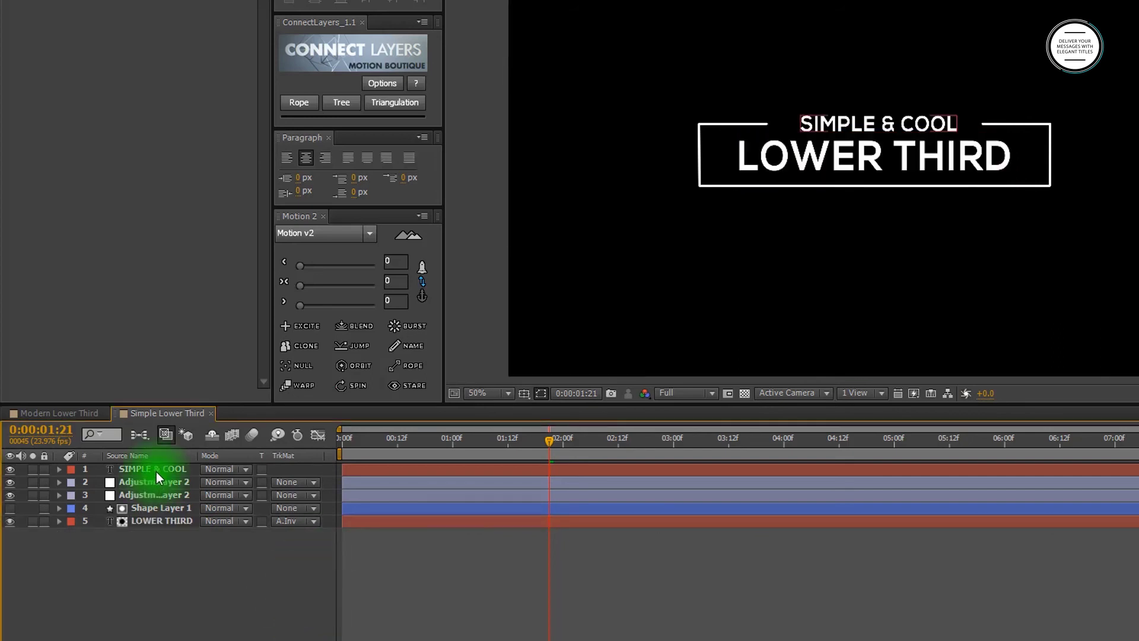
{"action": "left_click", "coordinate": [845, 125]}
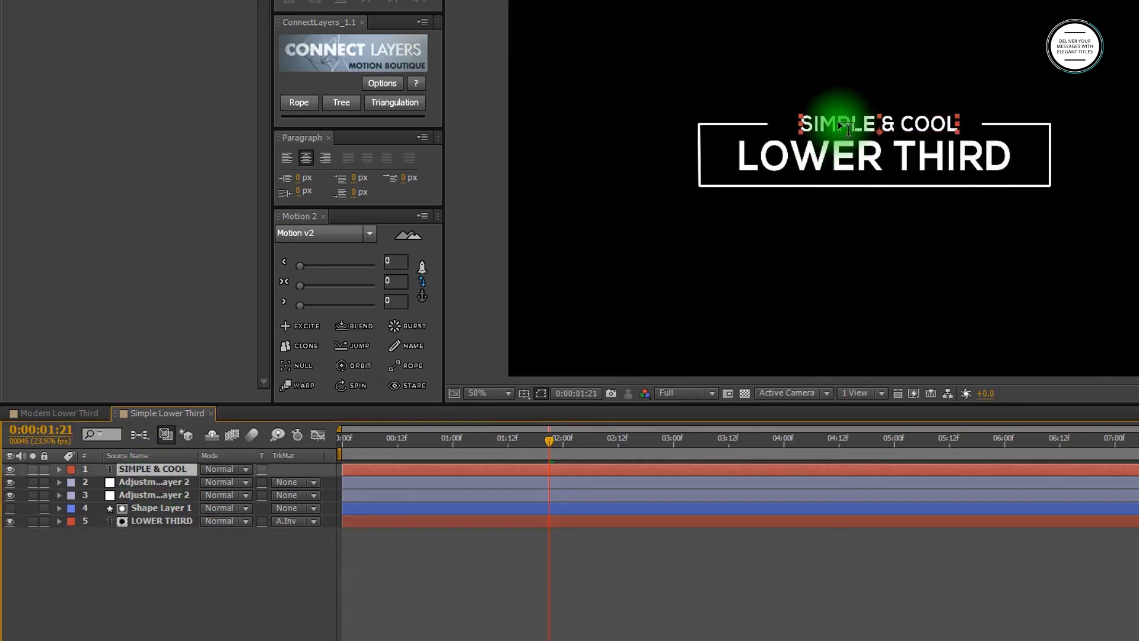
{"action": "left_click", "coordinate": [846, 125]}
{"action": "left_click", "coordinate": [297, 552]}
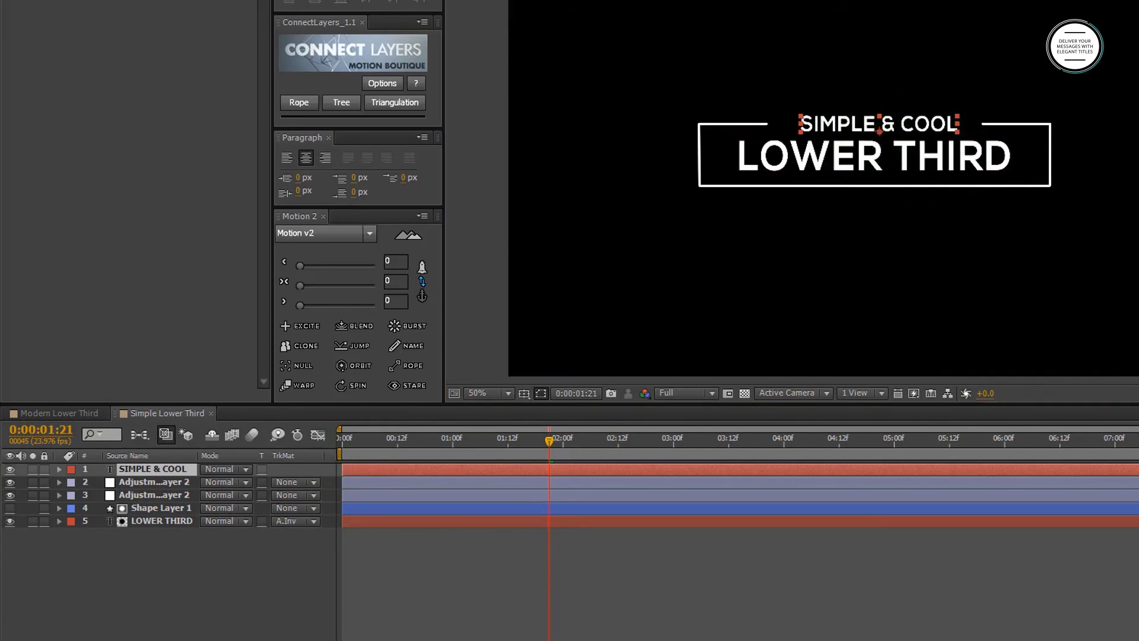
{"action": "key", "text": "Down"}
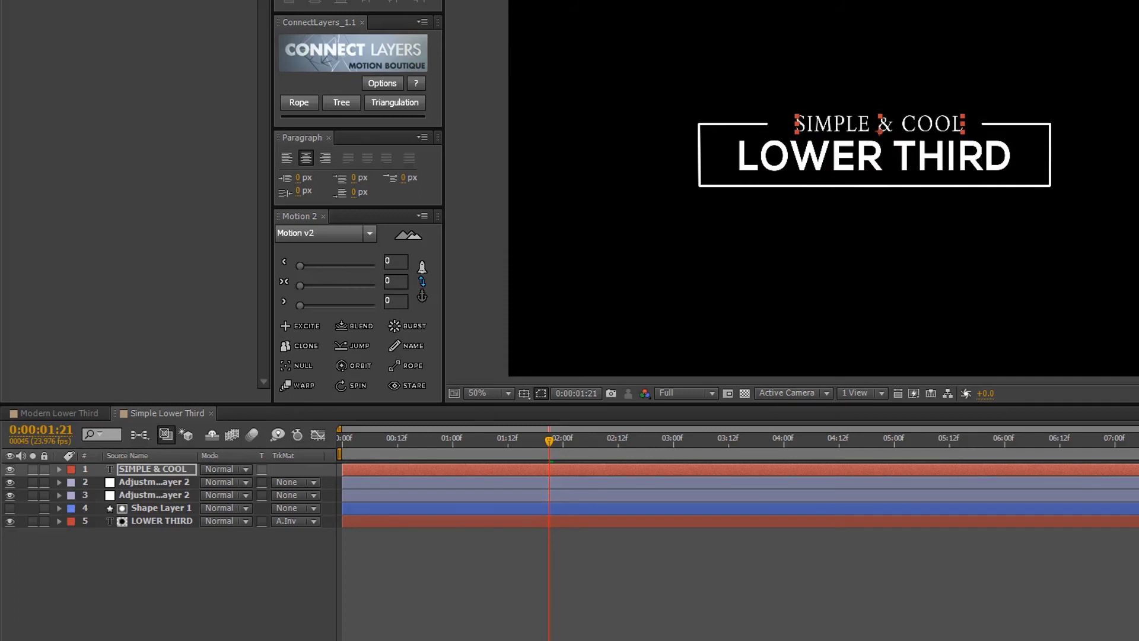
{"action": "key", "text": "Down"}
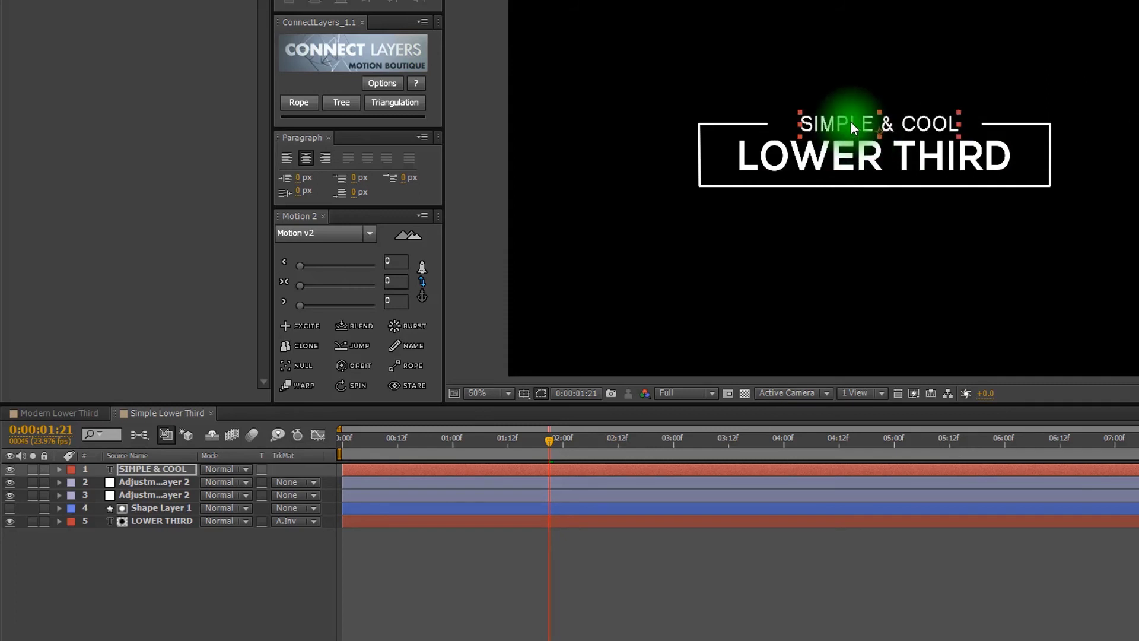
{"action": "left_click", "coordinate": [236, 575]}
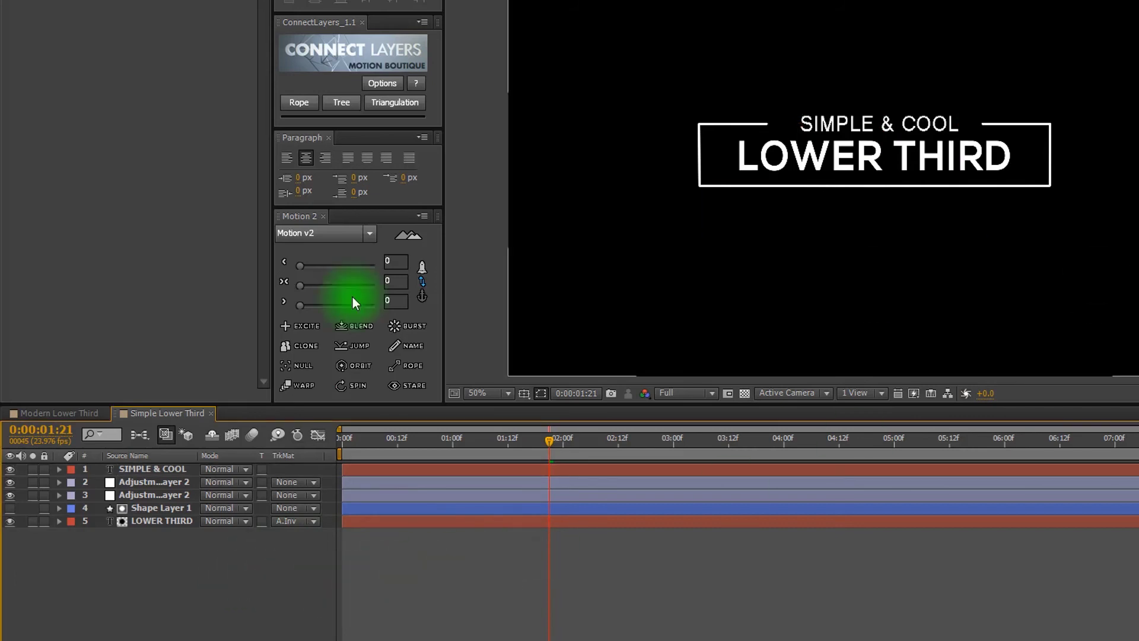
{"action": "left_click", "coordinate": [127, 468]}
- Key SIMPLE & COOL's Position at 0:00:01:15 (972, 438) and at frame 16 move it to 972, 600
{"action": "key", "text": "p"}
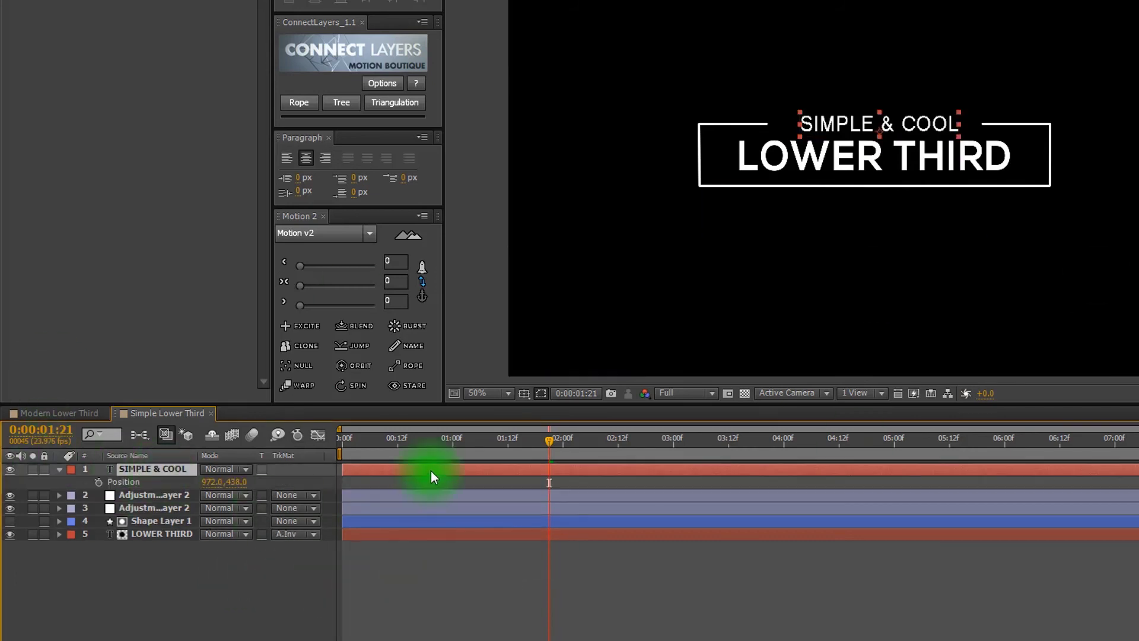
{"action": "left_click_drag", "start_coordinate": [544, 442], "coordinate": [519, 441]}
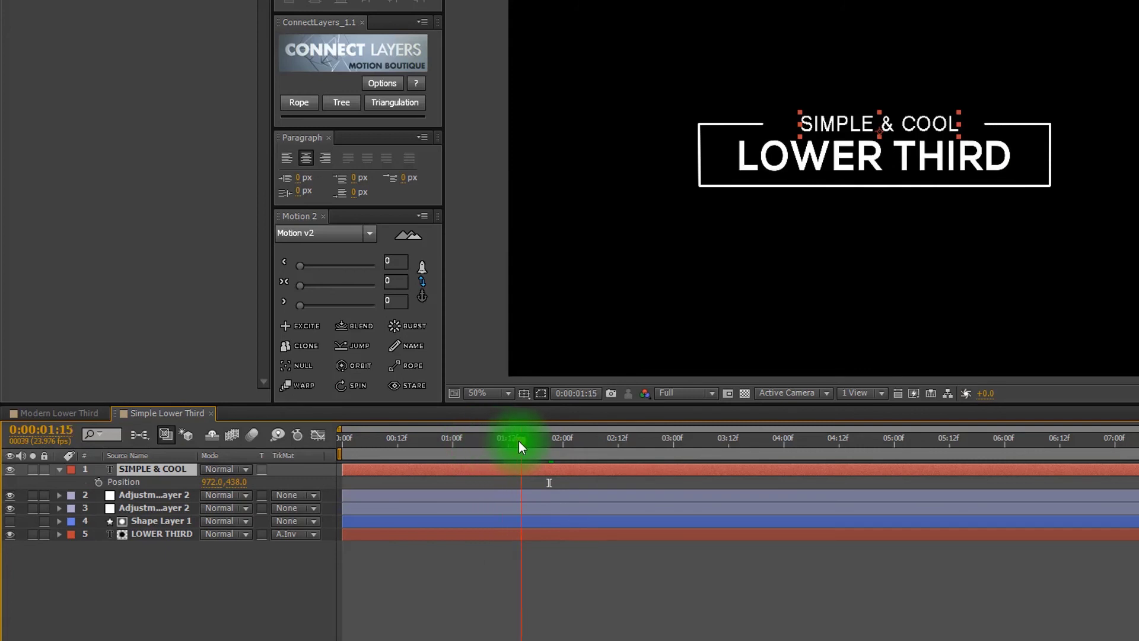
{"action": "key", "text": "alt+shift+p"}
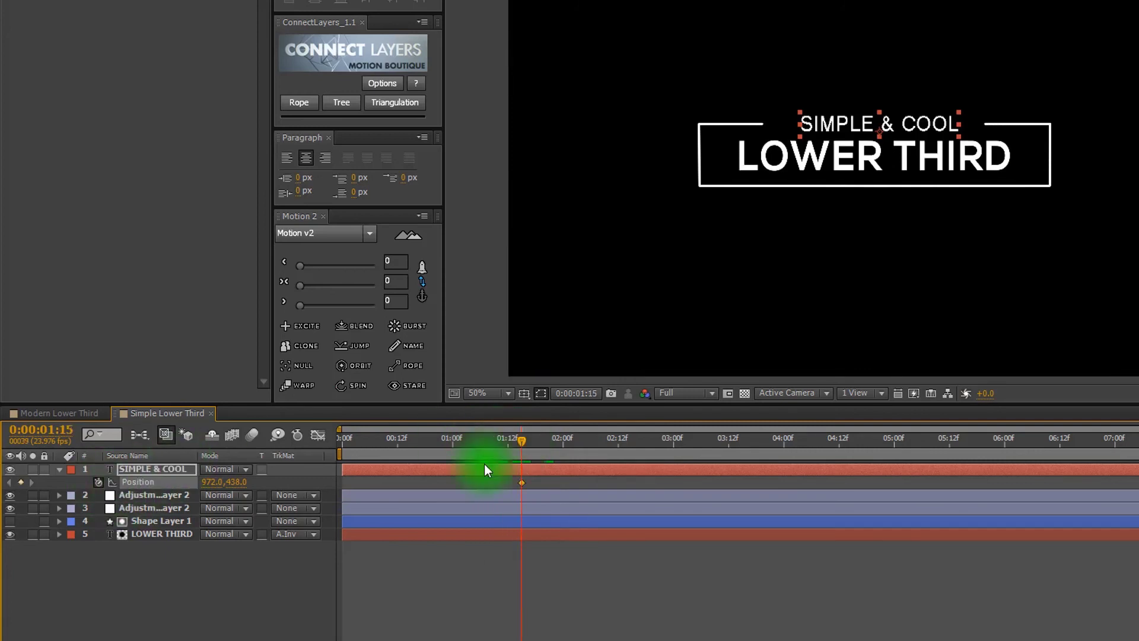
{"action": "left_click_drag", "start_coordinate": [523, 439], "coordinate": [418, 436]}
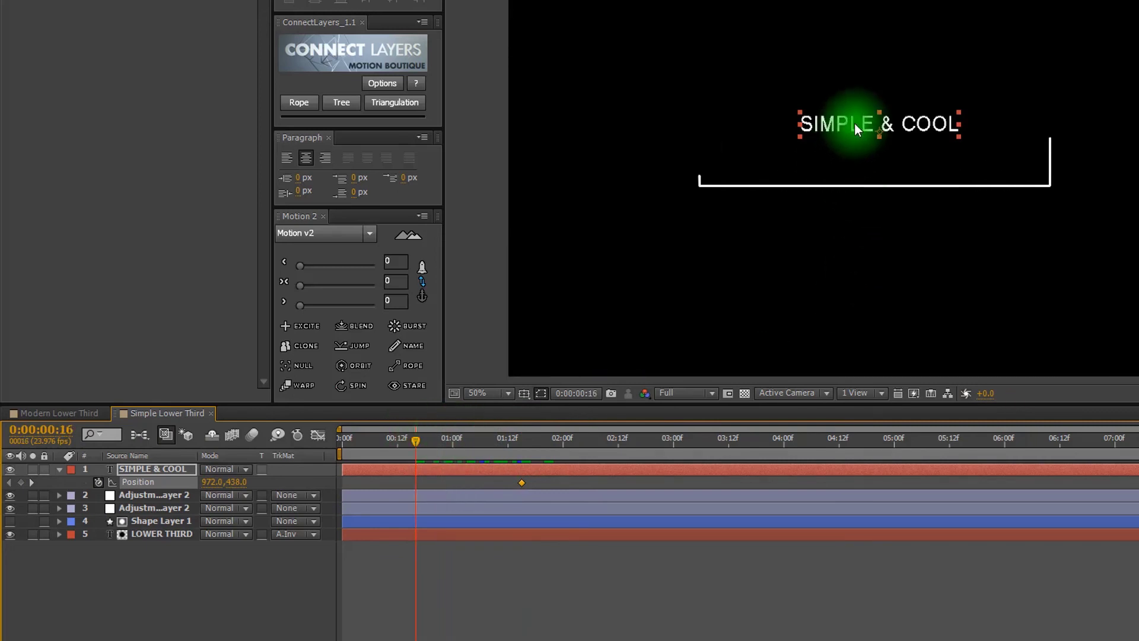
{"action": "key", "text": "shift+Down"}
{"action": "key", "text": "shift+Down"}
{"action": "key", "text": "shift+Down"}
{"action": "key", "text": "Down"}
{"action": "key", "text": "Down"}
{"action": "key", "text": "Down"}
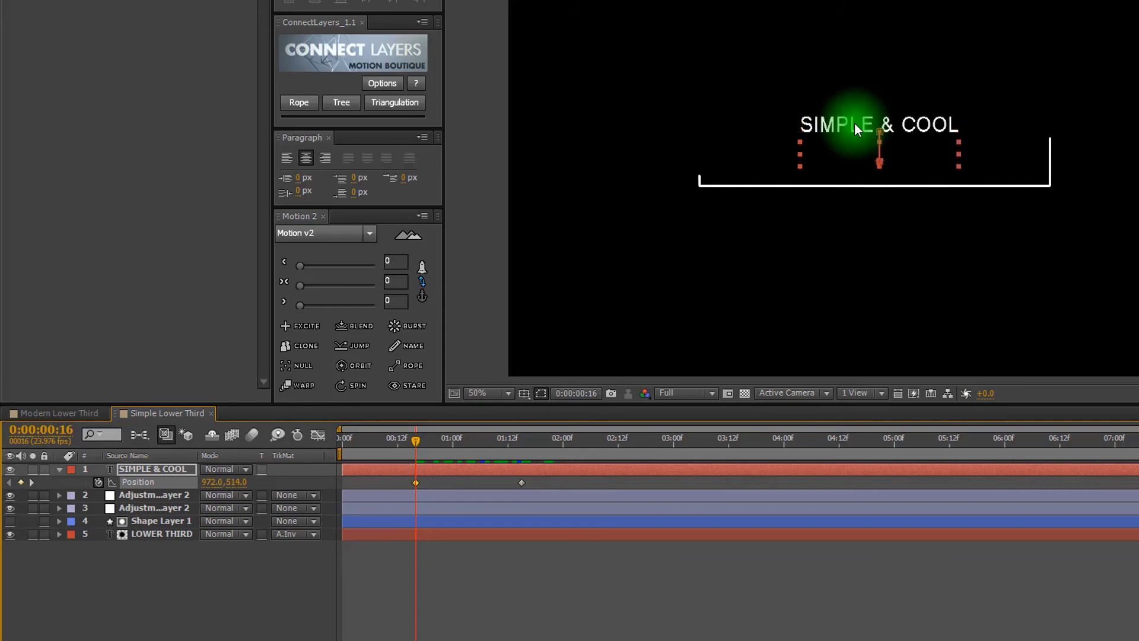
{"action": "key", "text": "shift+Down"}
{"action": "key", "text": "shift+Down"}
{"action": "key", "text": "shift+Down"}
{"action": "key", "text": "shift+Down"}
{"action": "key", "text": "shift+Down"}
{"action": "key", "text": "shift+Down"}
{"action": "key", "text": "Down"}
{"action": "key", "text": "Down"}
{"action": "key", "text": "Down"}
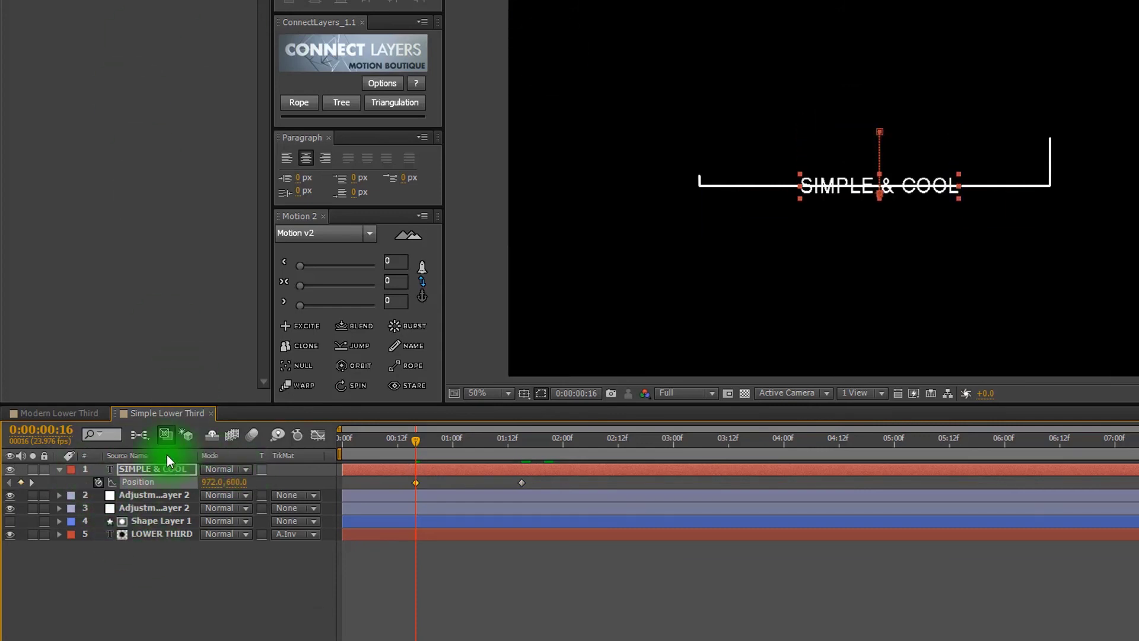
- Draw a white rectangle, Shape Layer 2, over the subtitle area
{"action": "left_click", "coordinate": [60, 468]}
{"action": "left_click", "coordinate": [141, 561]}
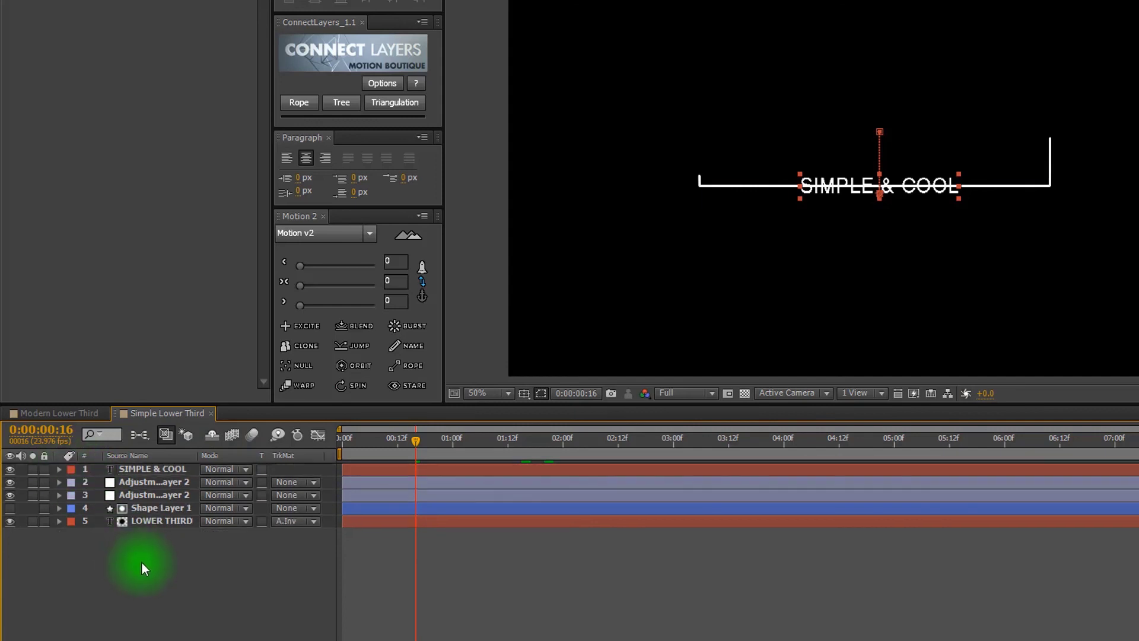
{"action": "left_click", "coordinate": [801, 135]}
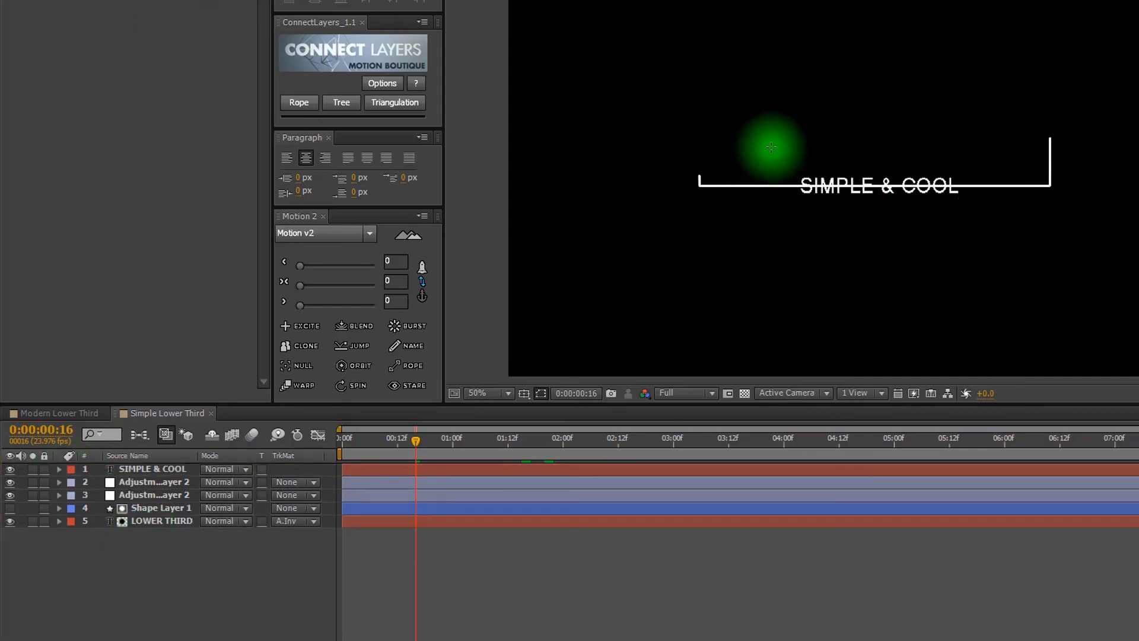
{"action": "mouse_move", "coordinate": [771, 148]}
{"action": "left_mouse_down"}
{"action": "mouse_move", "coordinate": [797, 186]}
{"action": "mouse_move", "coordinate": [1006, 198]}
{"action": "left_mouse_up"}
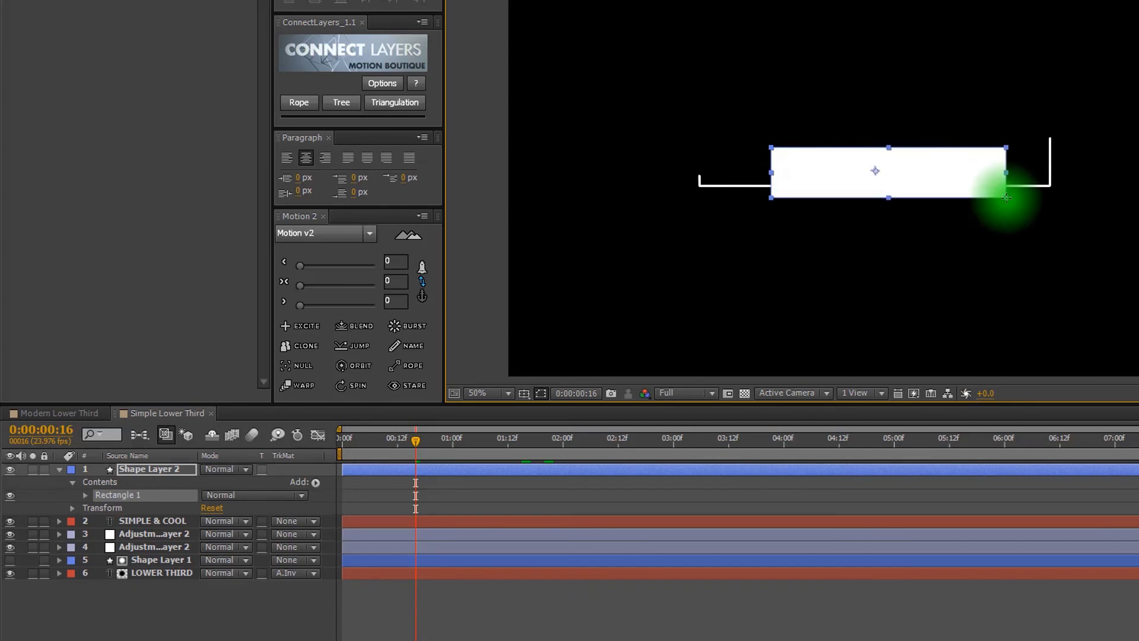
- Set SIMPLE & COOL's track matte to Alpha Inverted Matte using Shape Layer 2
{"action": "left_click", "coordinate": [59, 469]}
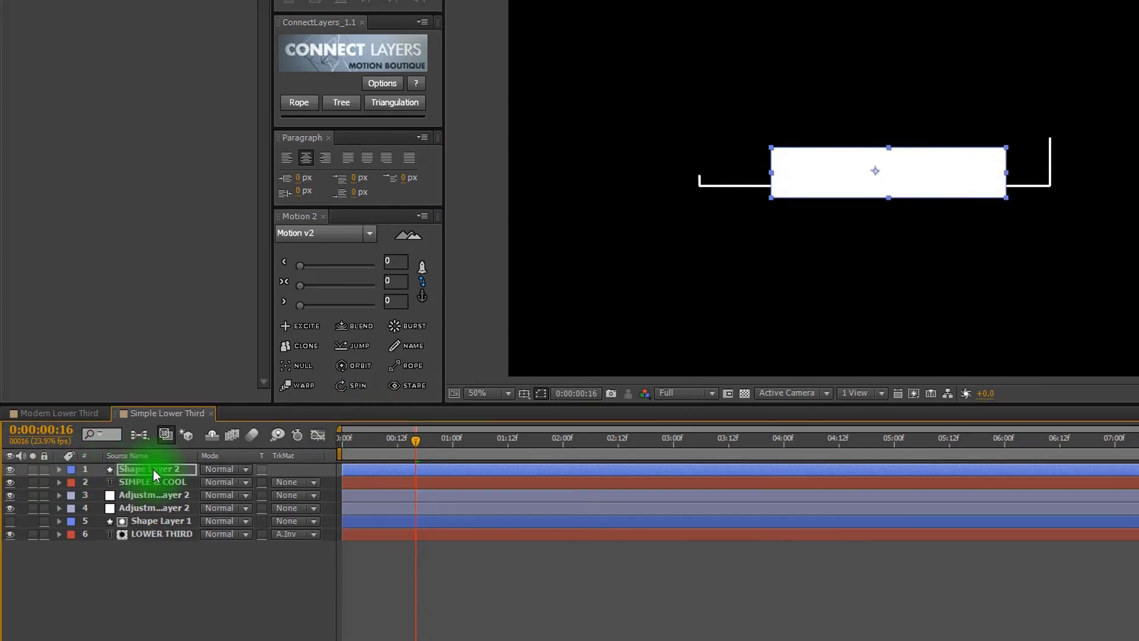
{"action": "left_click", "coordinate": [262, 481]}
{"action": "left_click", "coordinate": [300, 481]}
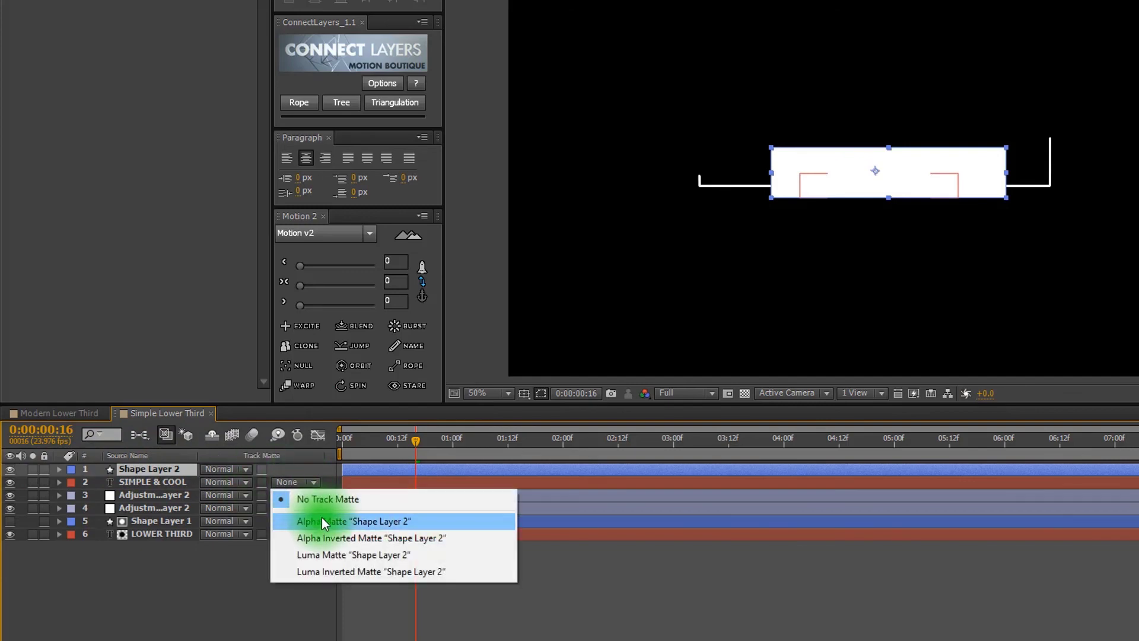
{"action": "left_click", "coordinate": [344, 539]}
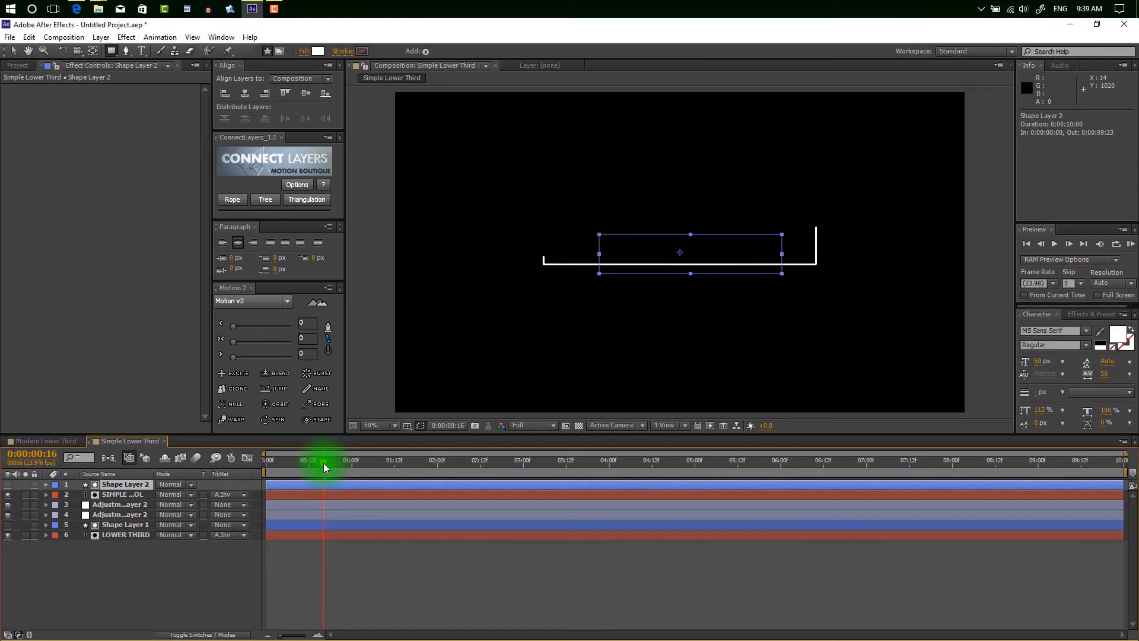
- Scrub the playhead back to 0:00:00:02 to preview the SIMPLE & COOL subtitle reveal
{"action": "left_click_drag", "start_coordinate": [323, 463], "coordinate": [270, 467]}
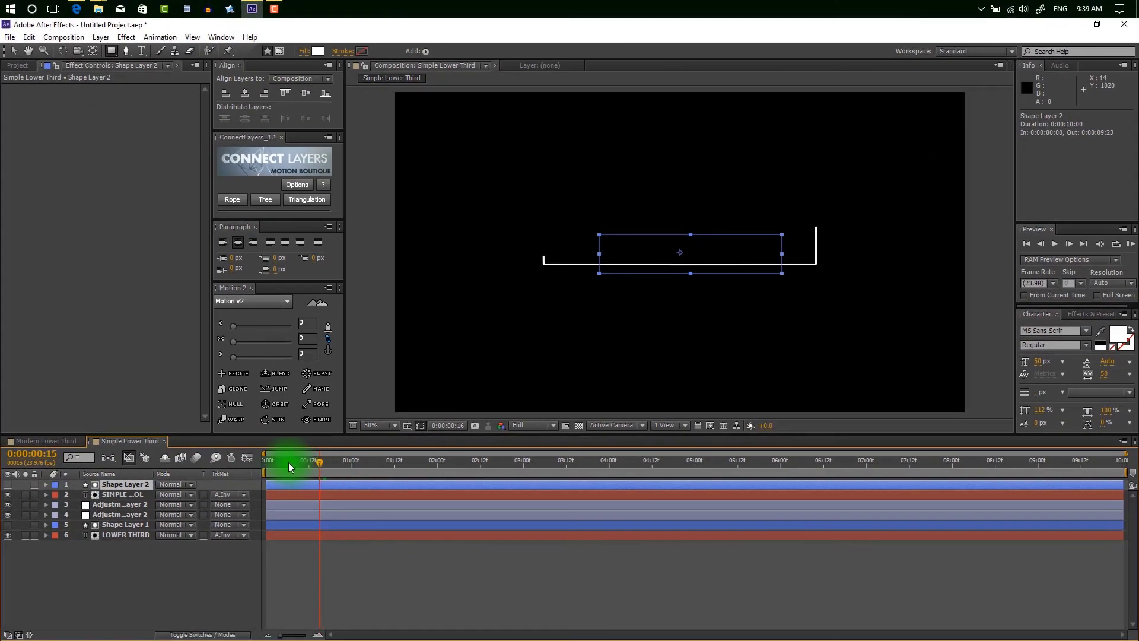